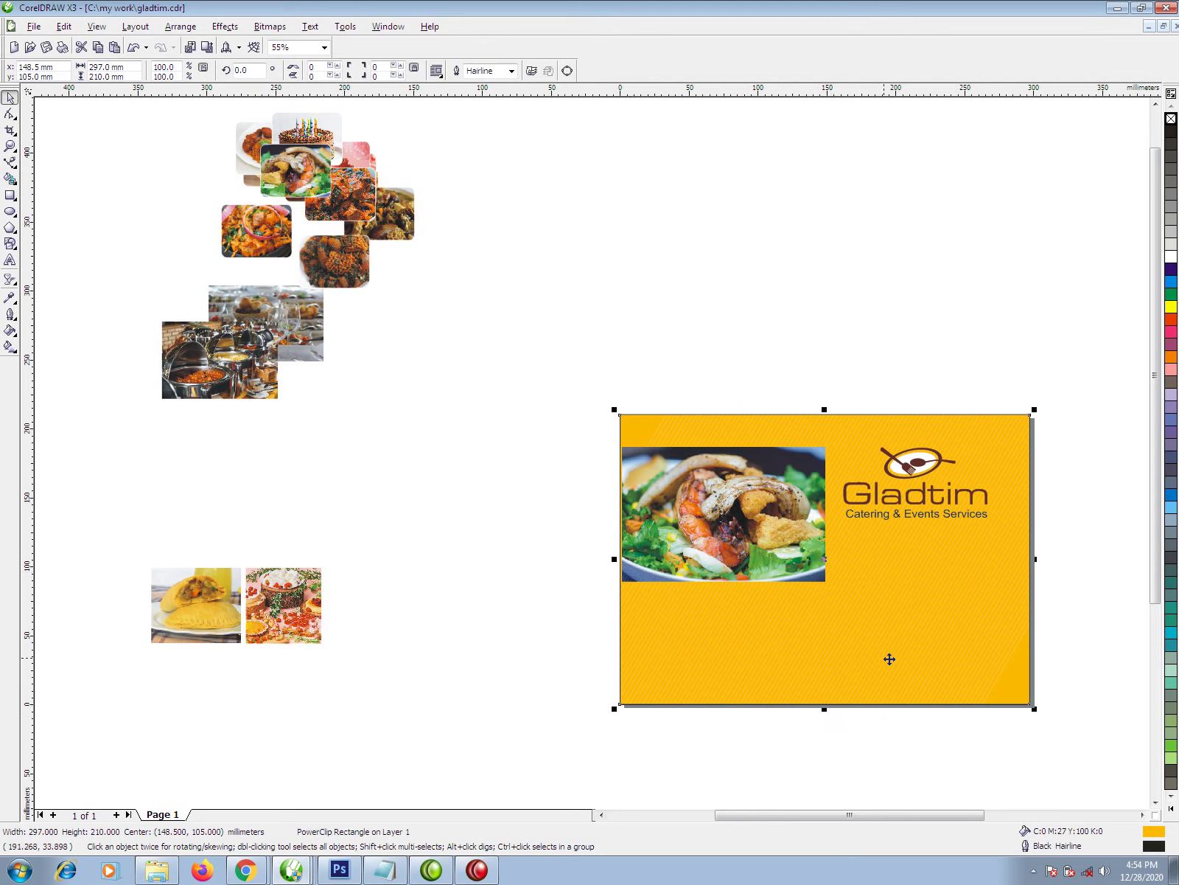
# Step: Align the large salad photo to the left edge of the yellow page background
pyautogui.click(917, 624)
pyautogui.press('Tab')
pyautogui.keyDown('shift'); pyautogui.click(928, 631); pyautogui.keyUp('shift')
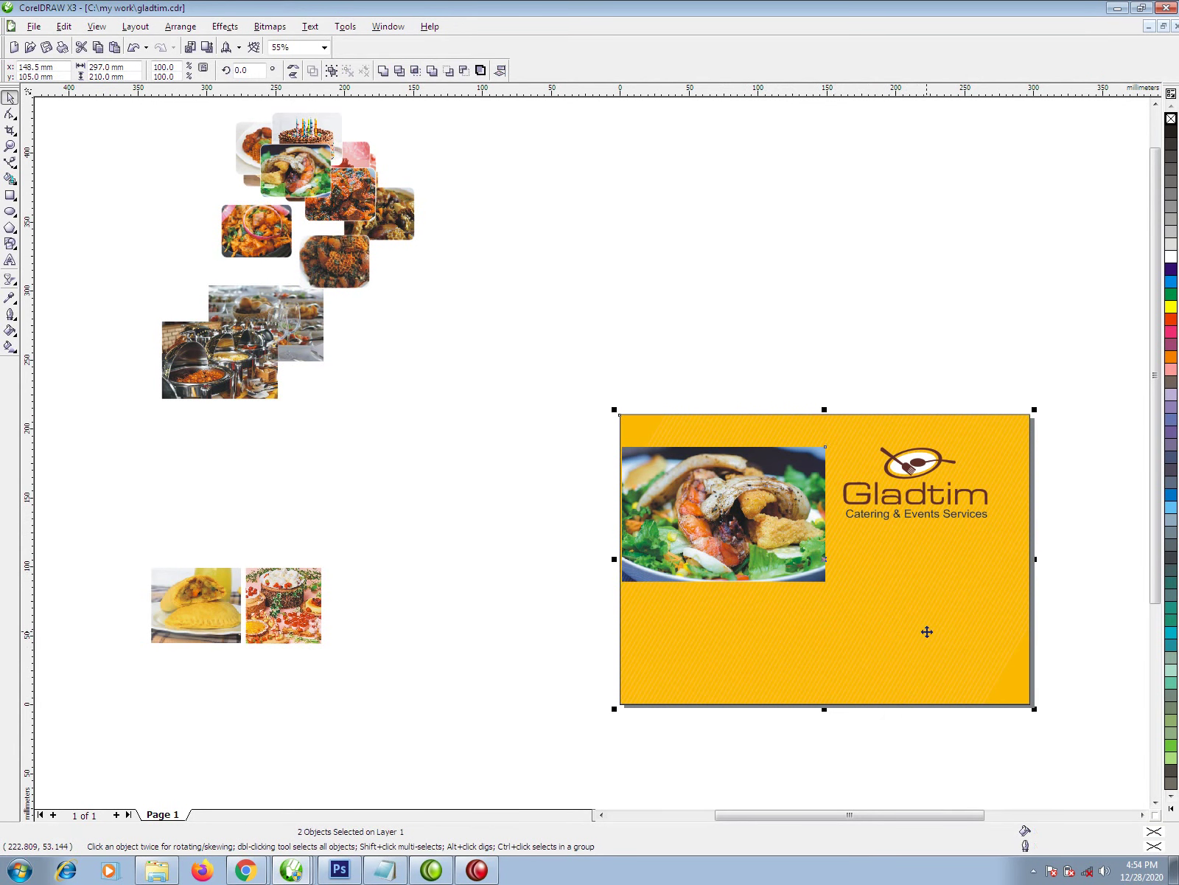
pyautogui.press('l')
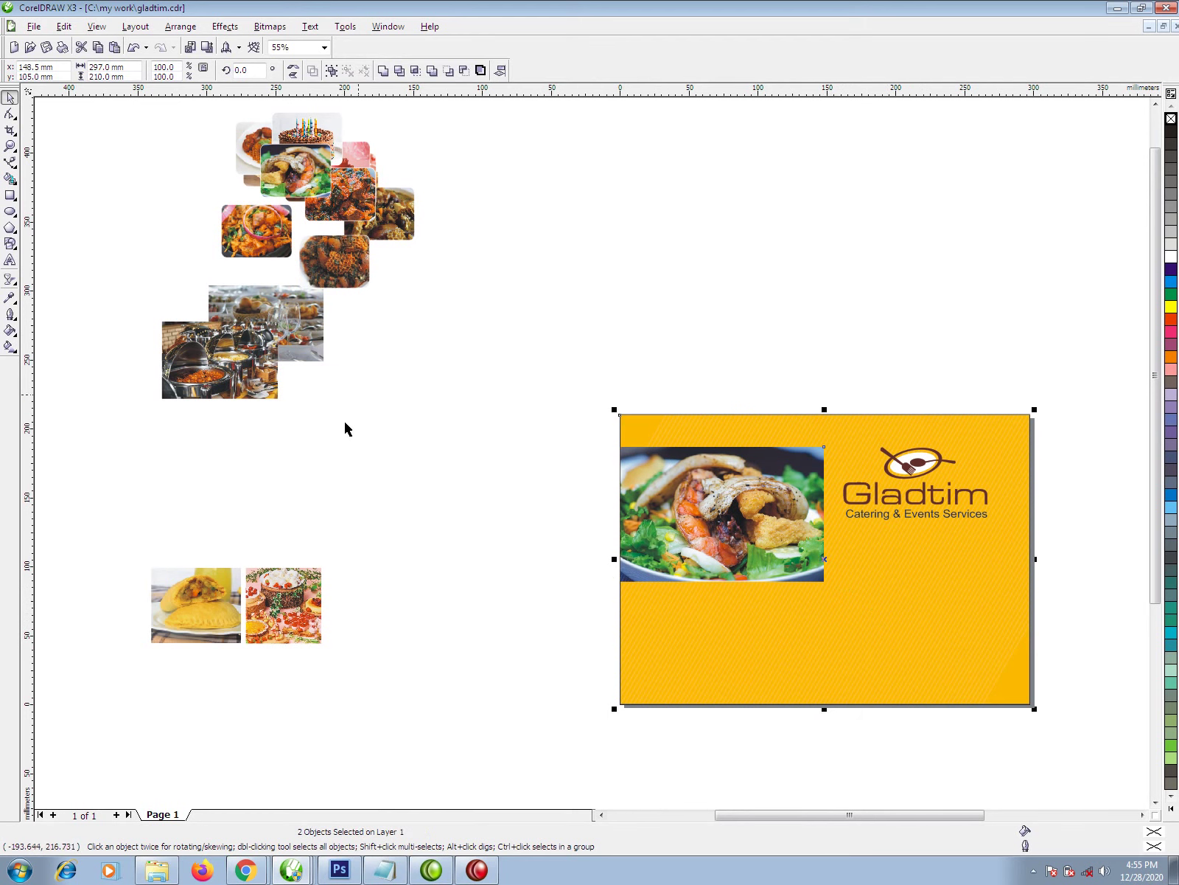
# Step: Extract the orange noodle-dish photo from its rounded PowerClip frame and place it at the page's left edge over the large photo's lower-left corner
pyautogui.click(208, 197)
pyautogui.rightClick(289, 241)
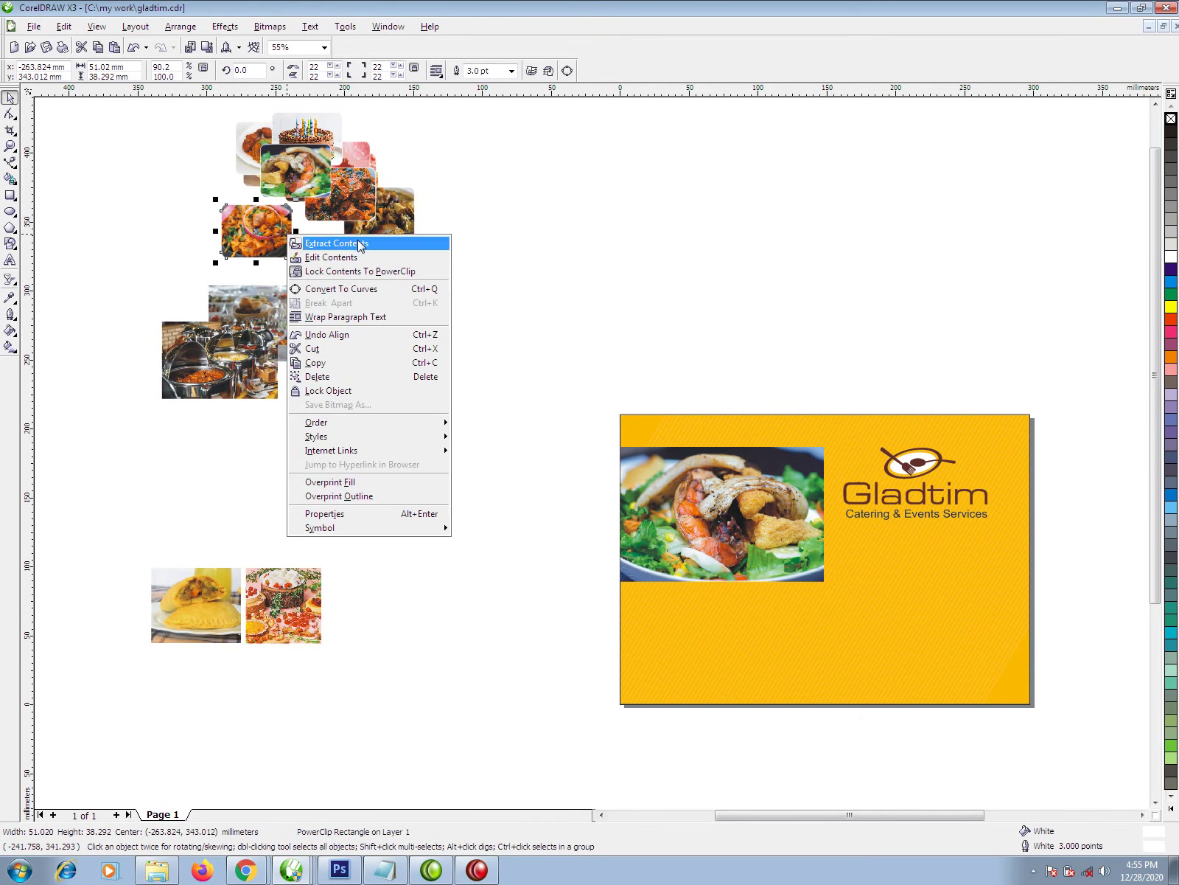
pyautogui.click(361, 242)
pyautogui.moveTo(253, 227); pyautogui.dragTo(658, 584)
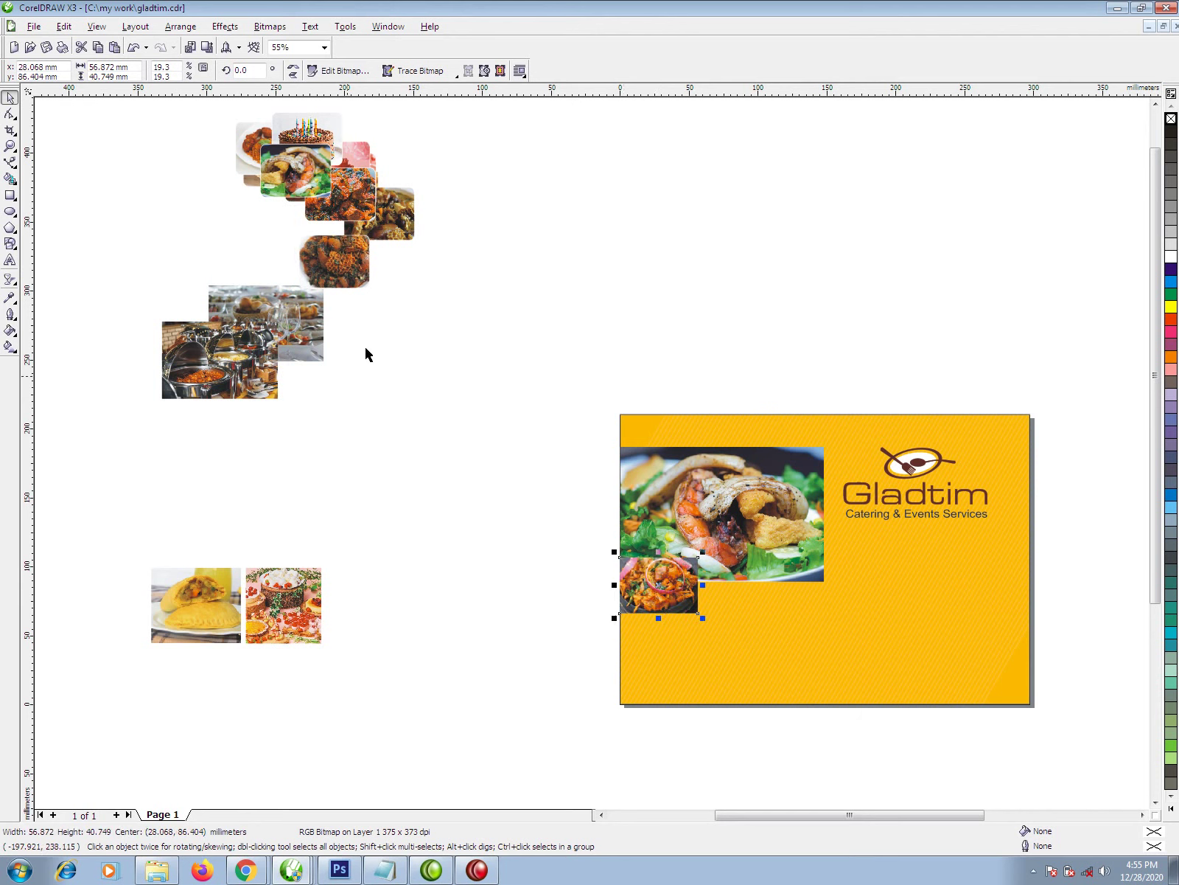
# Step: Extract the red meat-stew photo from its rounded frame and place it at the upper-right corner of the large salad photo
pyautogui.click(357, 186)
pyautogui.rightClick(356, 180)
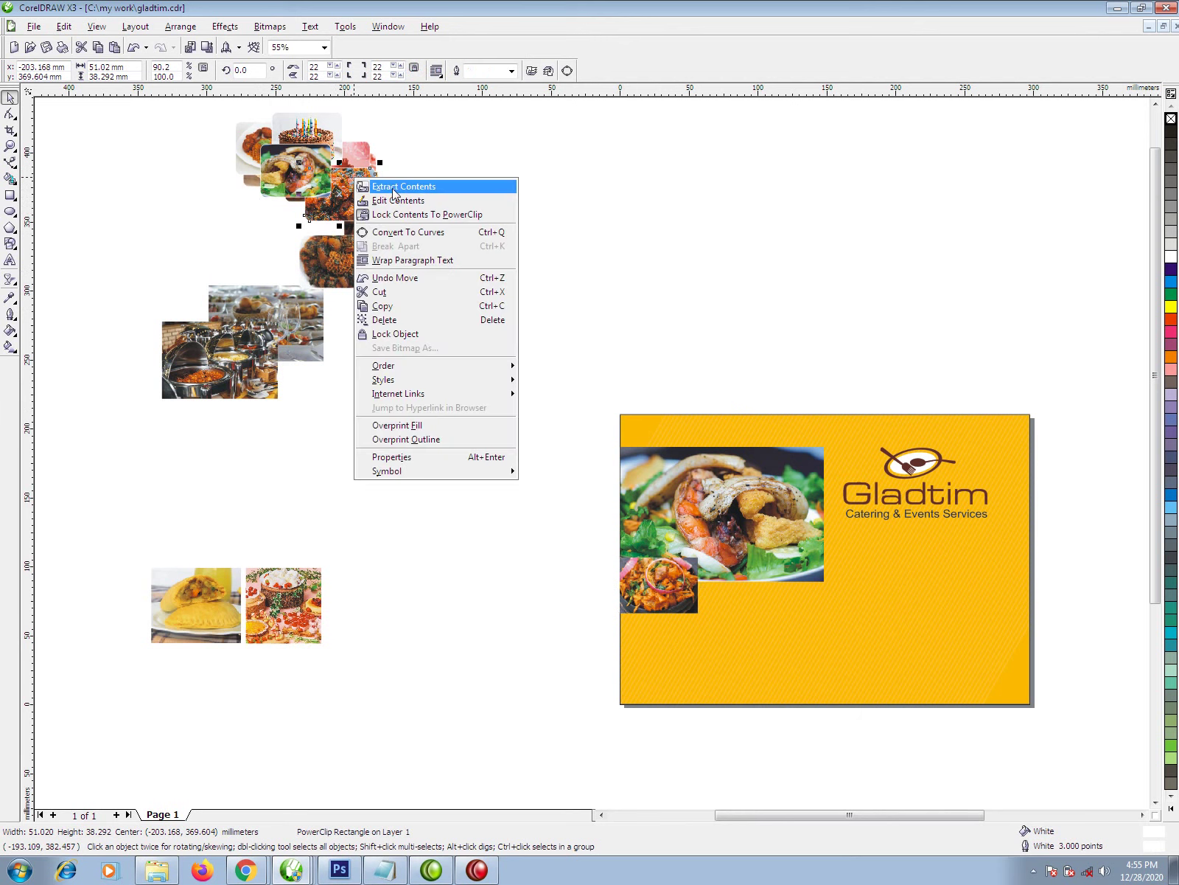
pyautogui.click(396, 187)
pyautogui.moveTo(360, 207); pyautogui.dragTo(809, 462)
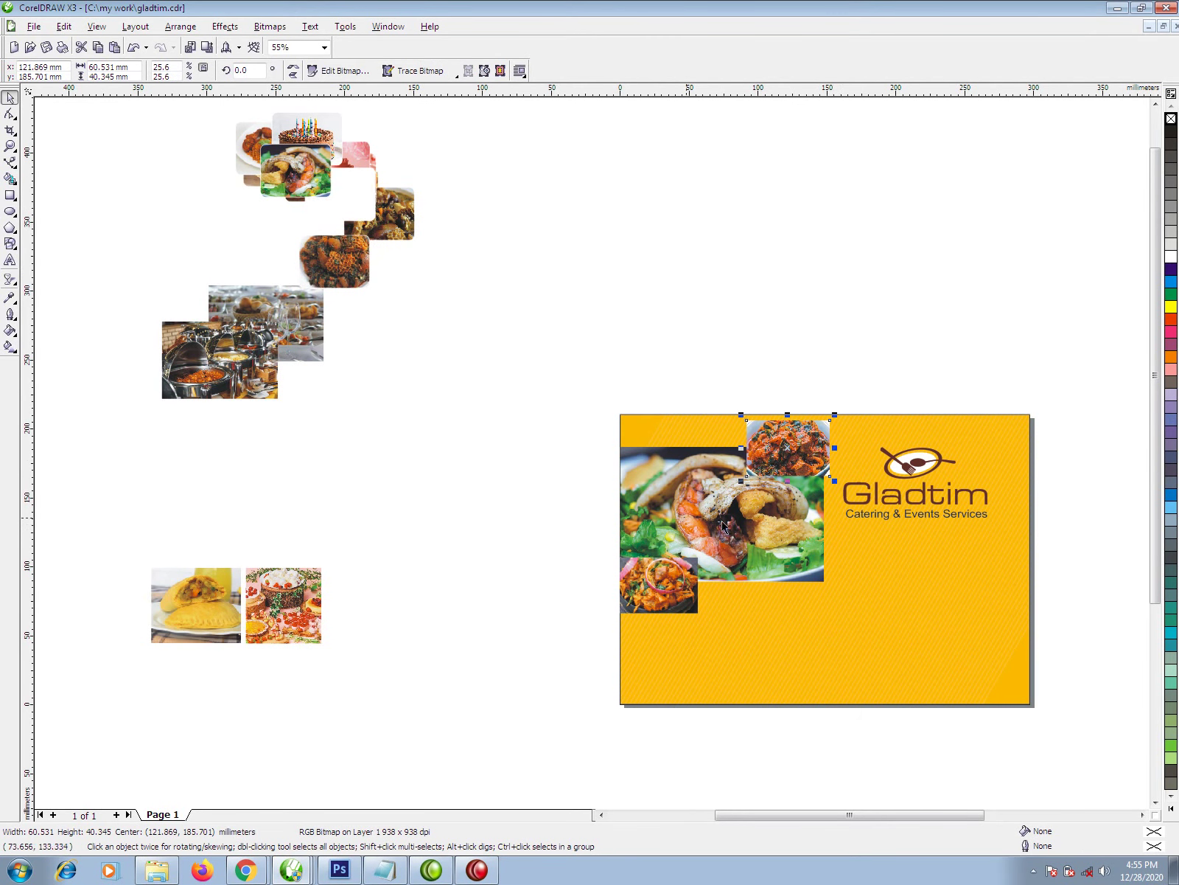
# Step: Extract the chocolate birthday-cake photo from its rounded frame and place it directly beside the noodle-dish photo on the page
pyautogui.rightClick(298, 186)
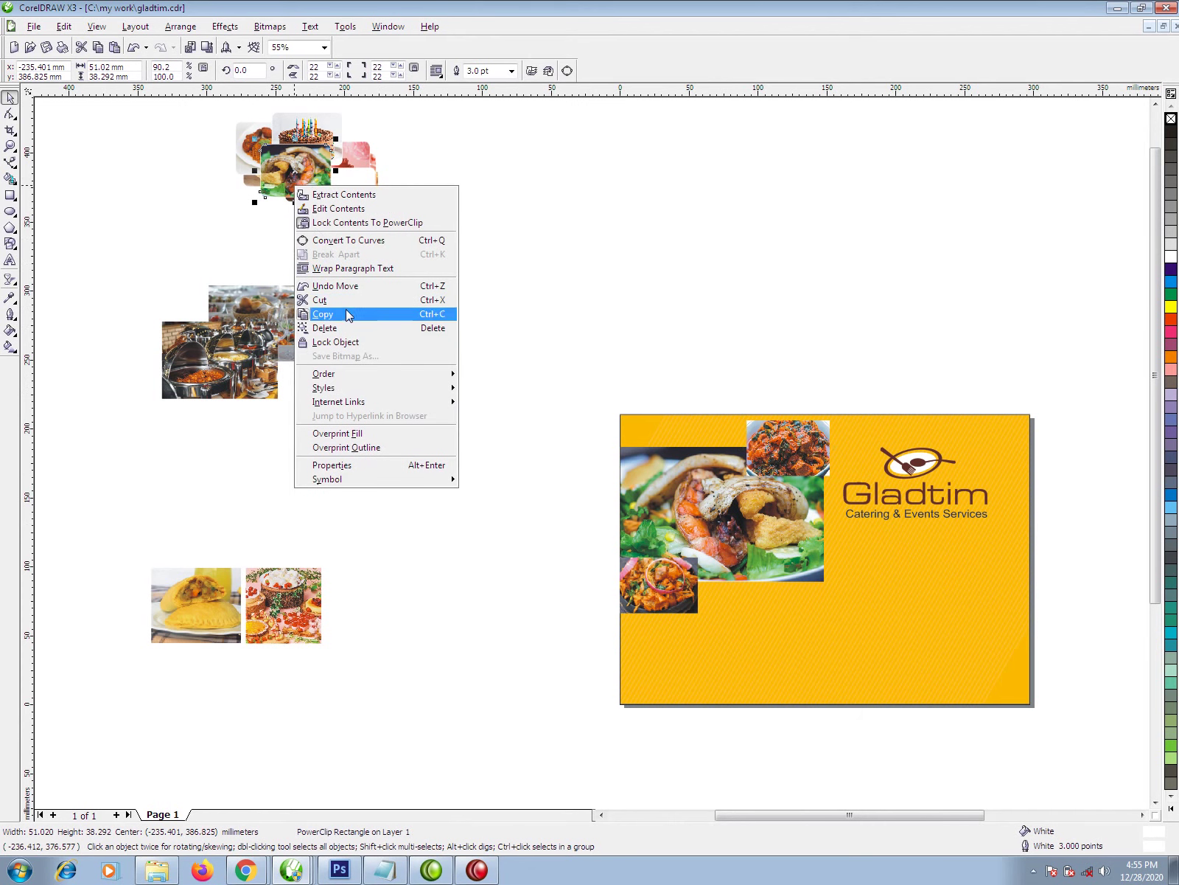
pyautogui.click(342, 313)
pyautogui.rightClick(324, 139)
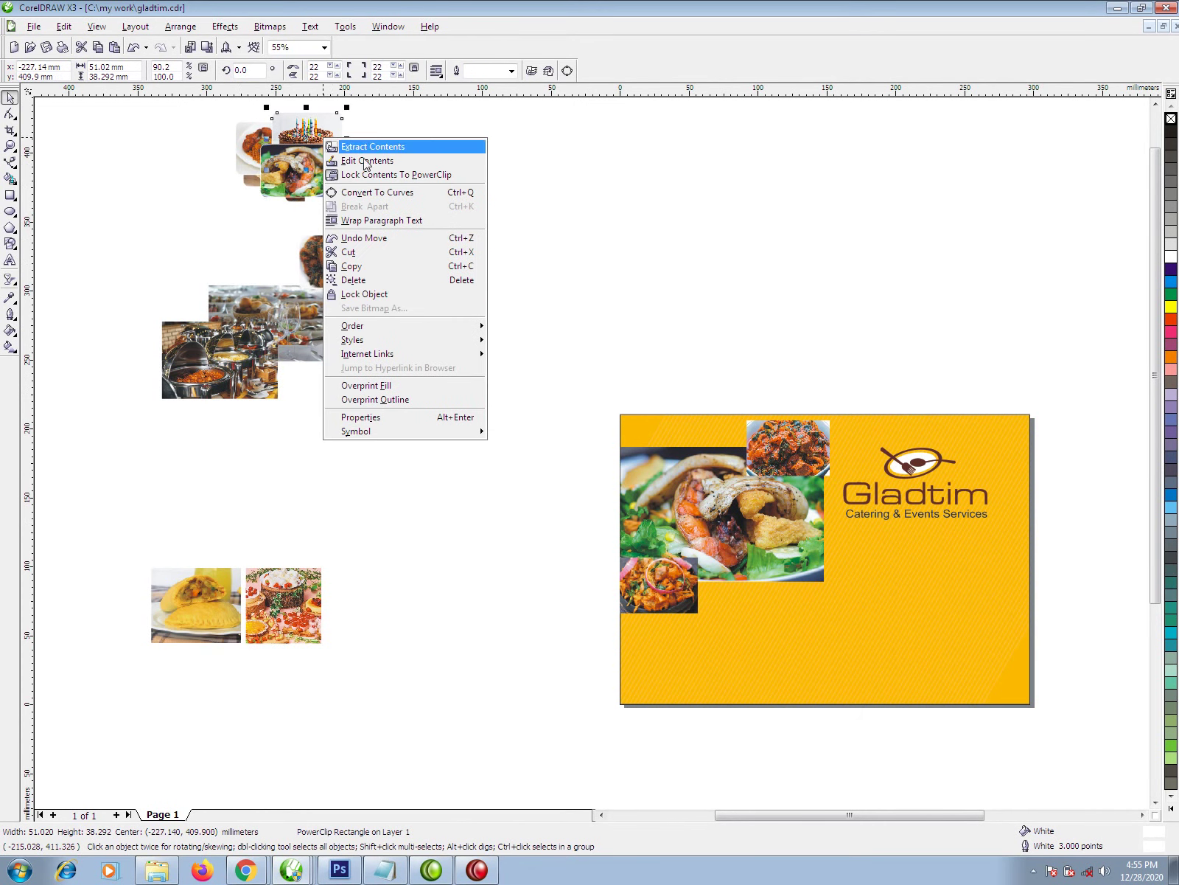
pyautogui.click(346, 159)
pyautogui.moveTo(308, 125); pyautogui.dragTo(735, 580)
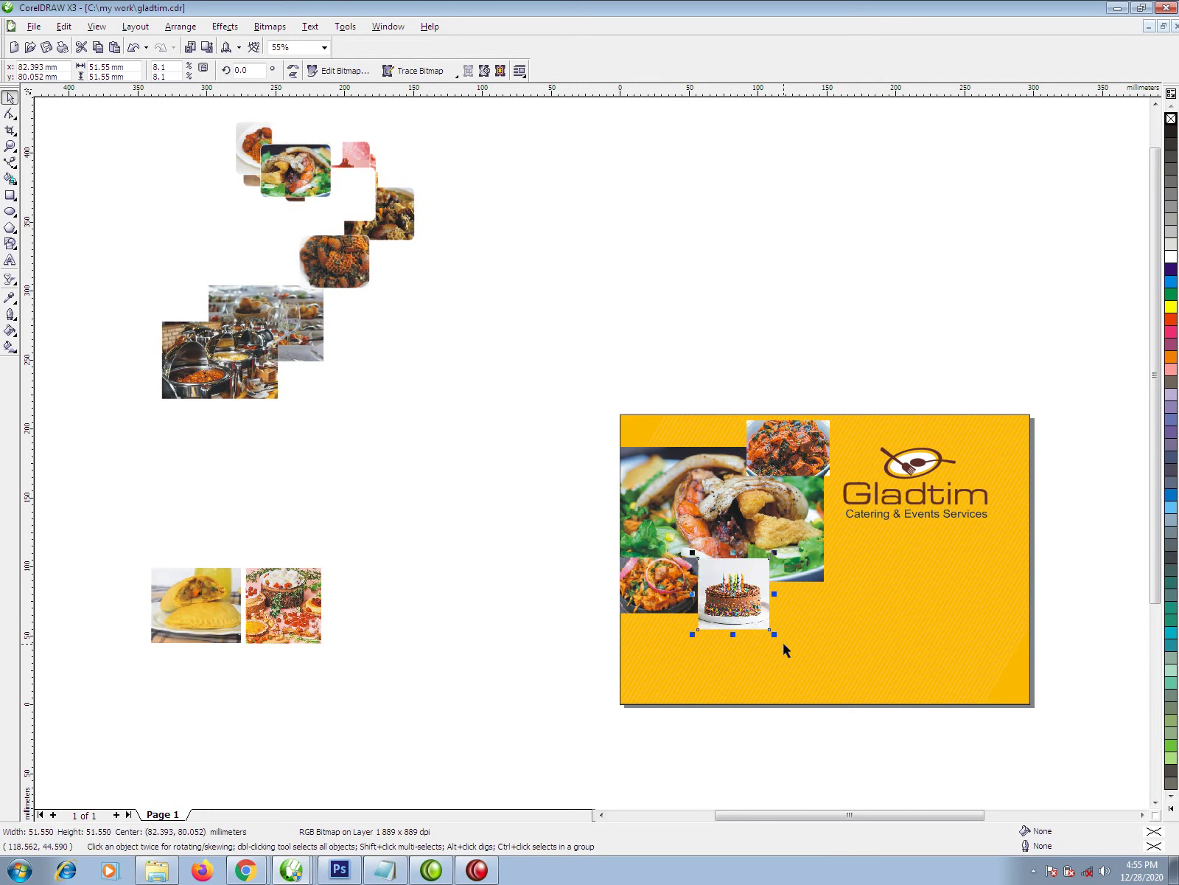
# Step: Scale the cake photo to the noodle-dish photo's height, about 40 mm, and move both just below the large salad photo
pyautogui.moveTo(772, 635); pyautogui.dragTo(756, 619)
pyautogui.keyDown('shift'); pyautogui.click(662, 568); pyautogui.keyUp('shift')
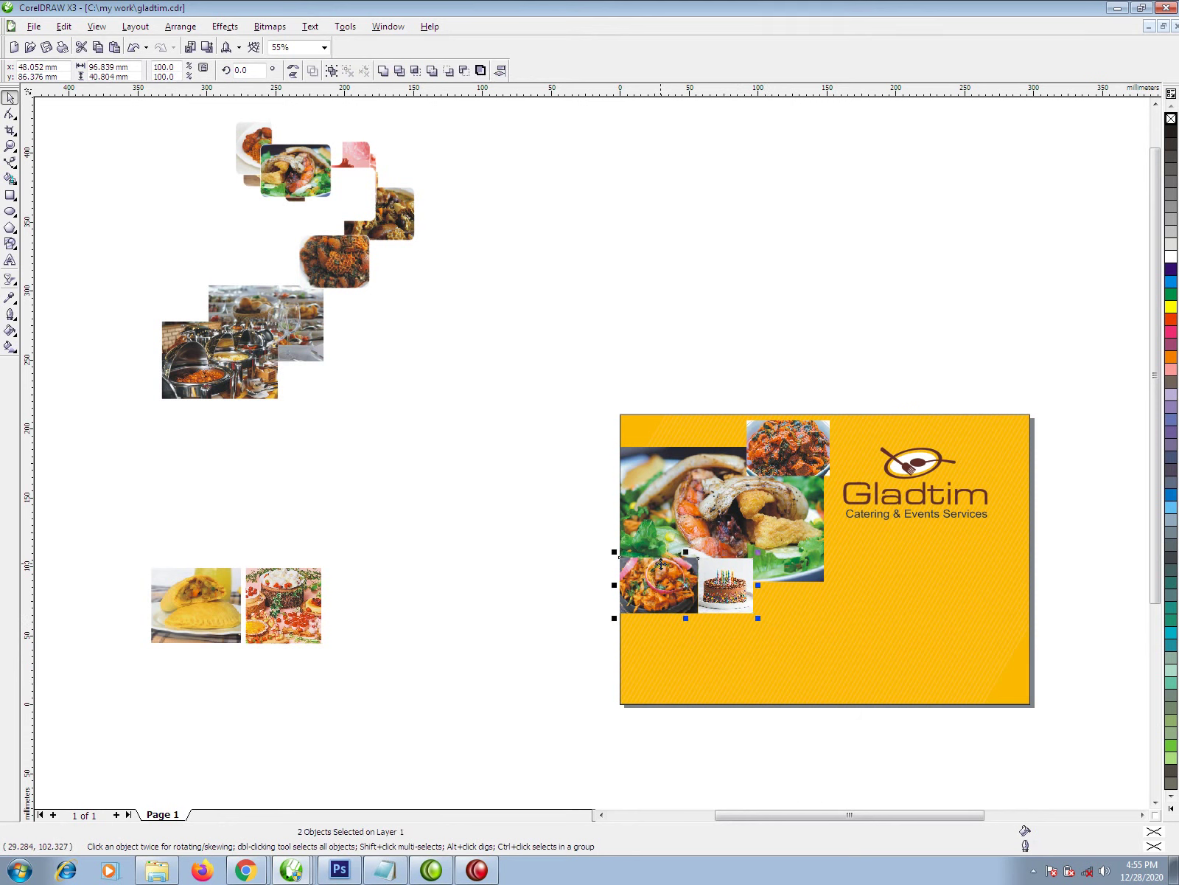
pyautogui.moveTo(735, 573); pyautogui.dragTo(735, 602)
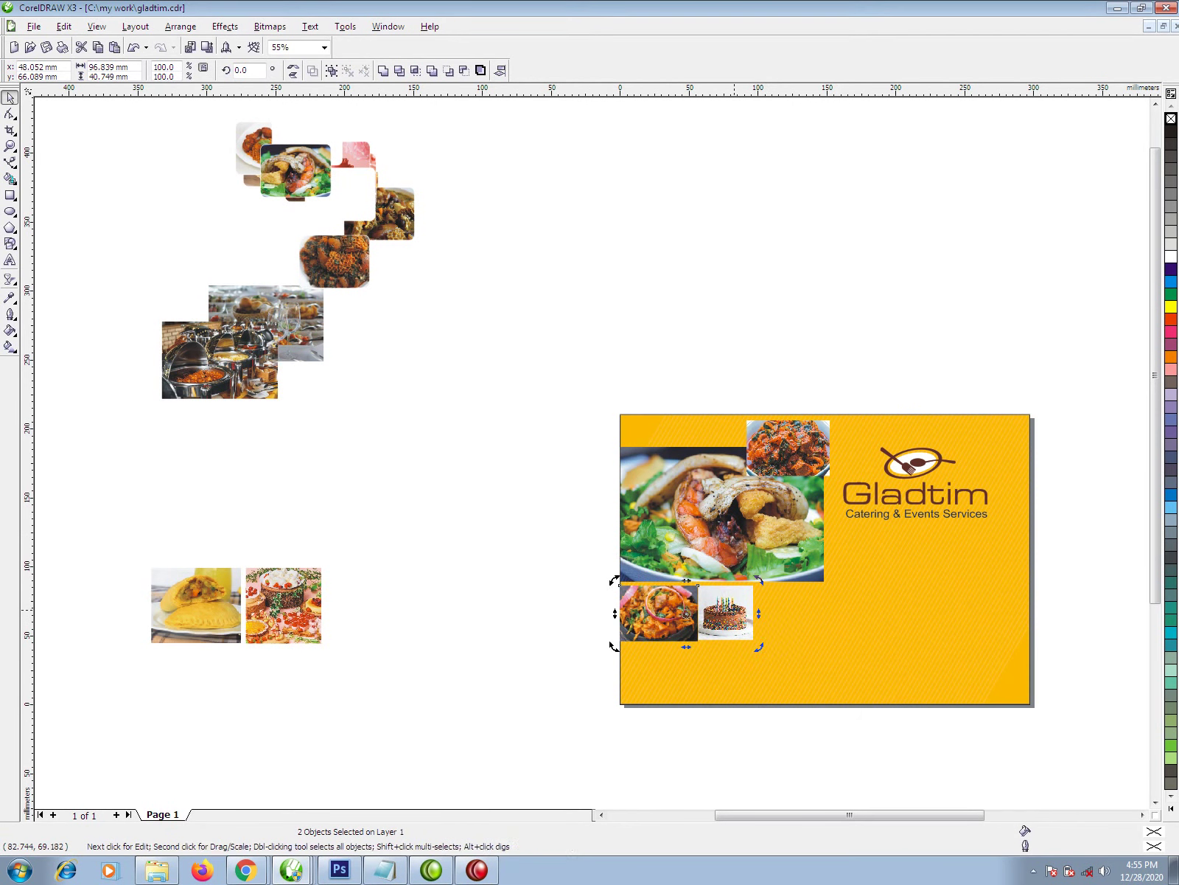
pyautogui.click(595, 593)
# Step: Leave a small gap before the cake photo, then place the meat-stew photo beside it at matching height to complete the row of three
pyautogui.click(732, 626)
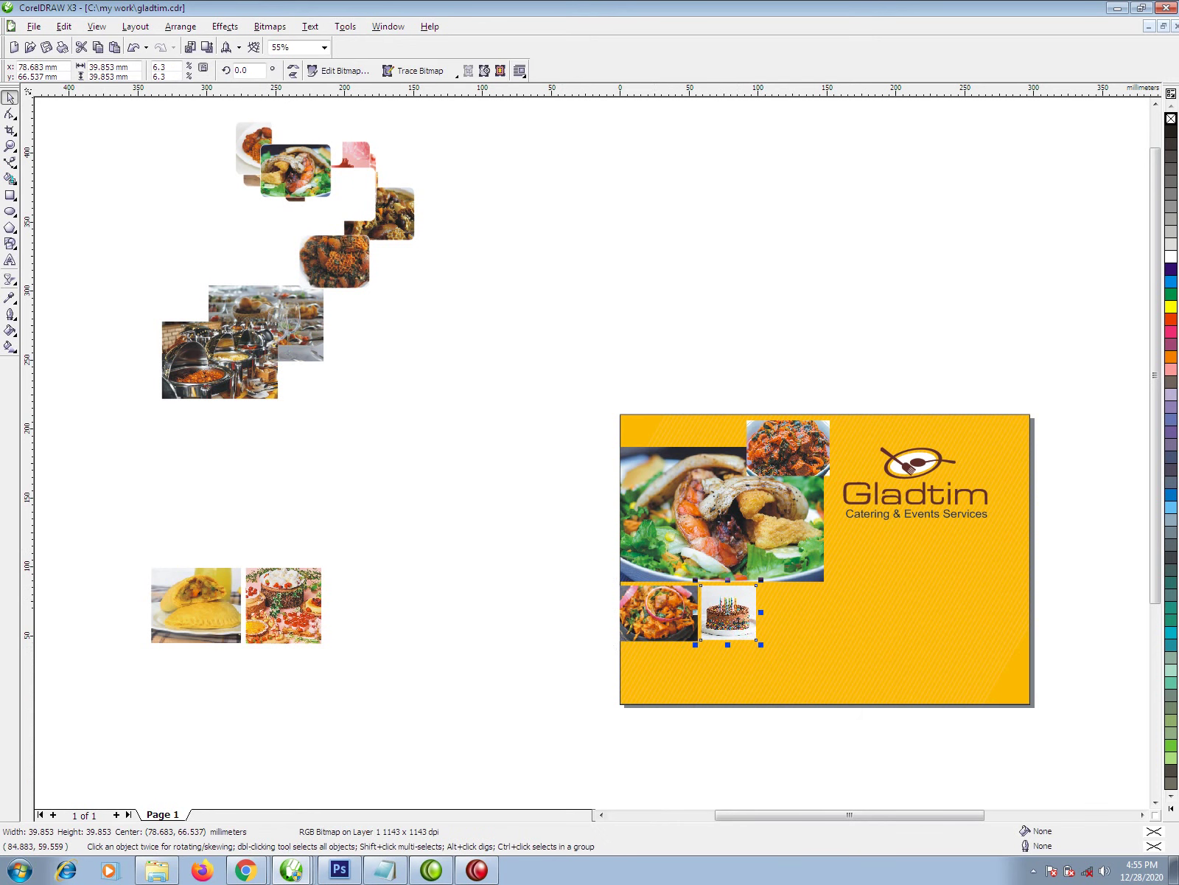
pyautogui.moveTo(811, 463)
pyautogui.mouseDown()
pyautogui.moveTo(811, 607)
pyautogui.moveTo(827, 609)
pyautogui.moveTo(824, 624)
pyautogui.mouseUp()
pyautogui.keyDown('shift'); pyautogui.click(748, 616); pyautogui.keyUp('shift')
pyautogui.click(824, 676)
pyautogui.click(836, 624)
pyautogui.moveTo(850, 645); pyautogui.dragTo(846, 644)
pyautogui.keyDown('shift'); pyautogui.click(737, 638); pyautogui.keyUp('shift')
pyautogui.moveTo(848, 643); pyautogui.dragTo(849, 647)
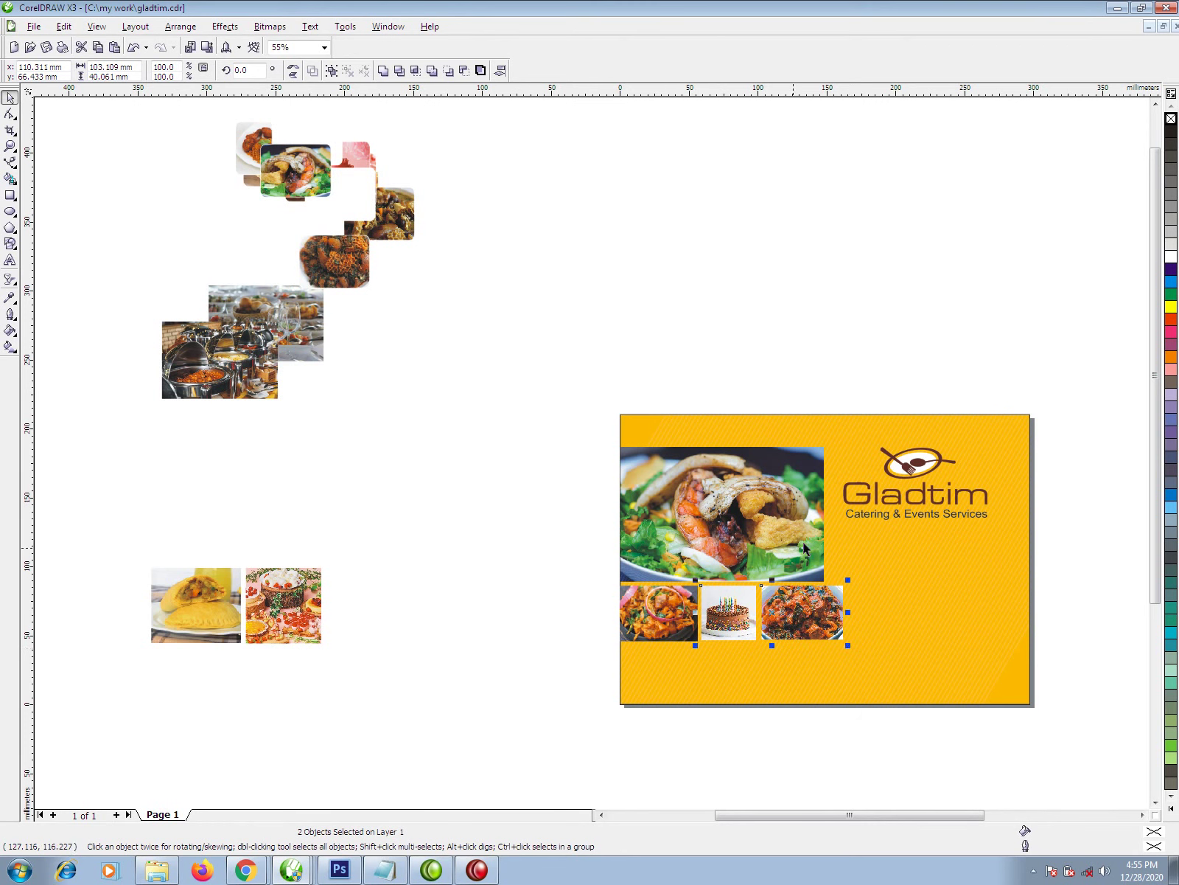
# Step: Enlarge the salad photo to the width of the row below, then scale all four photos together to about 155 mm wide
pyautogui.click(795, 547)
pyautogui.moveTo(830, 446)
pyautogui.mouseDown()
pyautogui.moveTo(850, 407)
pyautogui.moveTo(849, 418)
pyautogui.mouseUp()
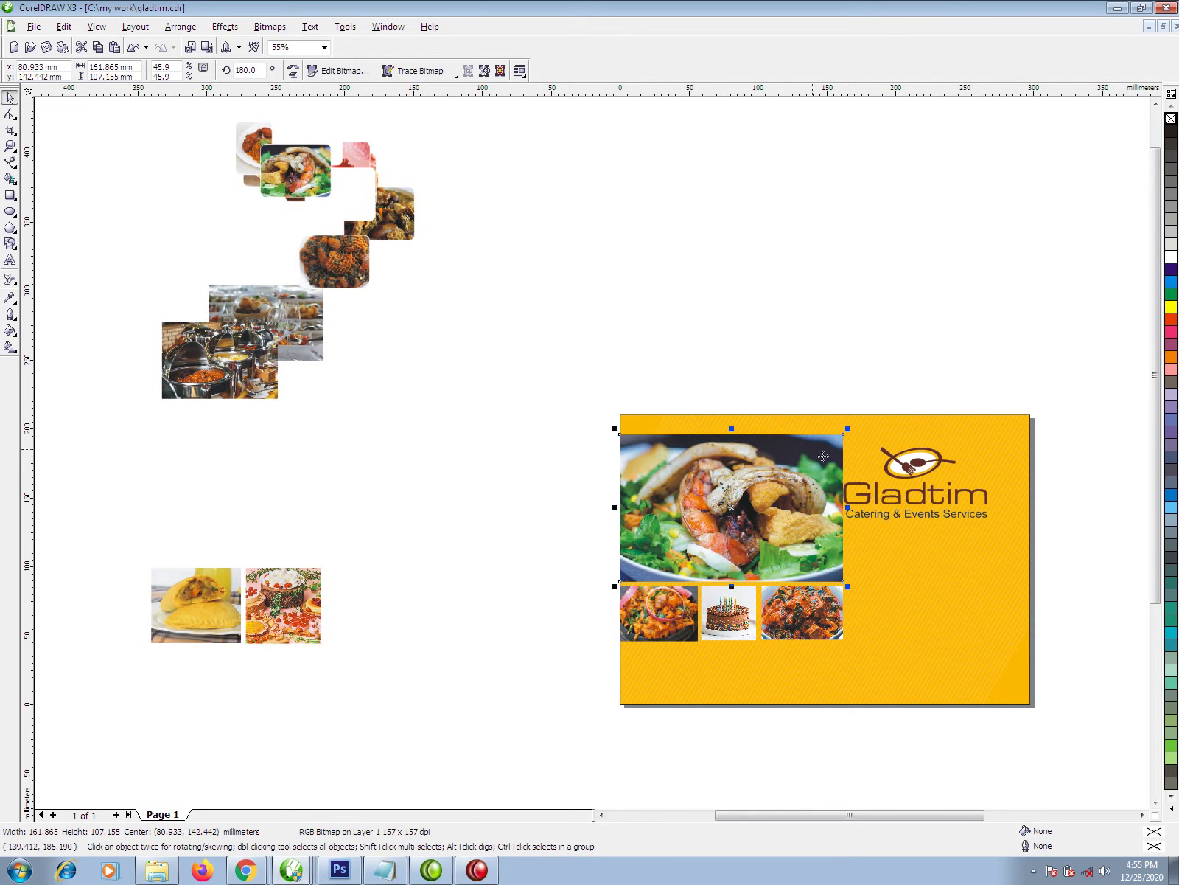
pyautogui.moveTo(575, 401); pyautogui.dragTo(845, 643)
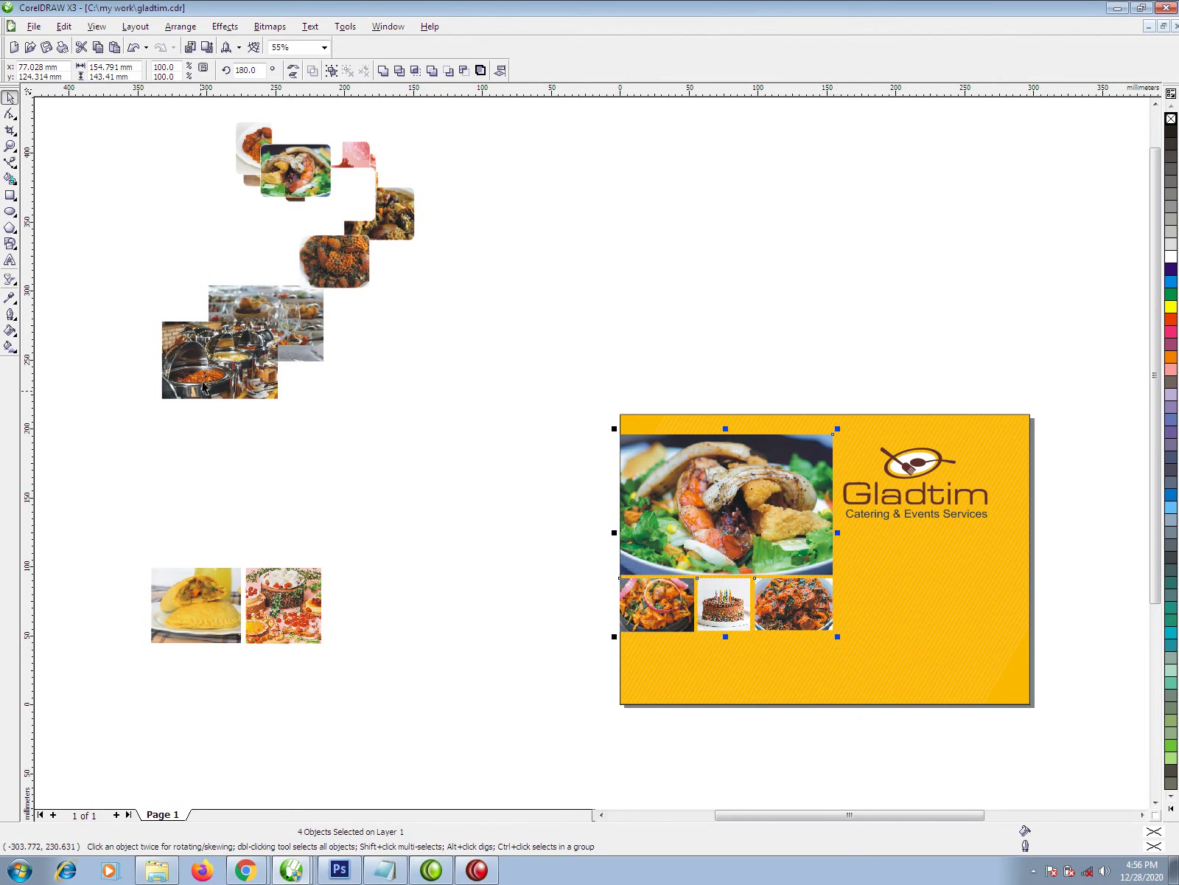
# Step: Place the chafing-dish photo about 67 mm wide below the logo, and put the extracted brown snail-dish photo beside it
pyautogui.moveTo(236, 353)
pyautogui.mouseDown()
pyautogui.moveTo(808, 653)
pyautogui.moveTo(963, 652)
pyautogui.moveTo(931, 564)
pyautogui.moveTo(944, 549)
pyautogui.mouseUp()
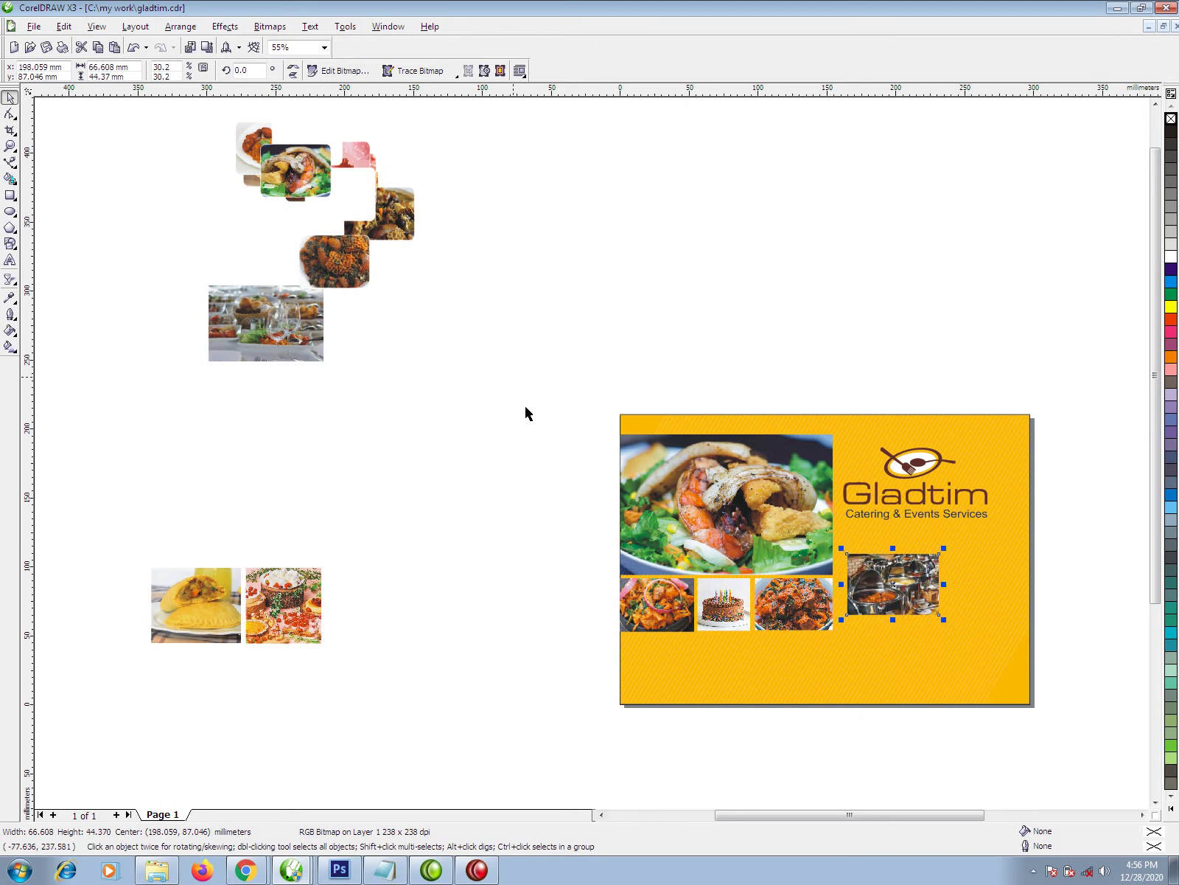
pyautogui.rightClick(365, 251)
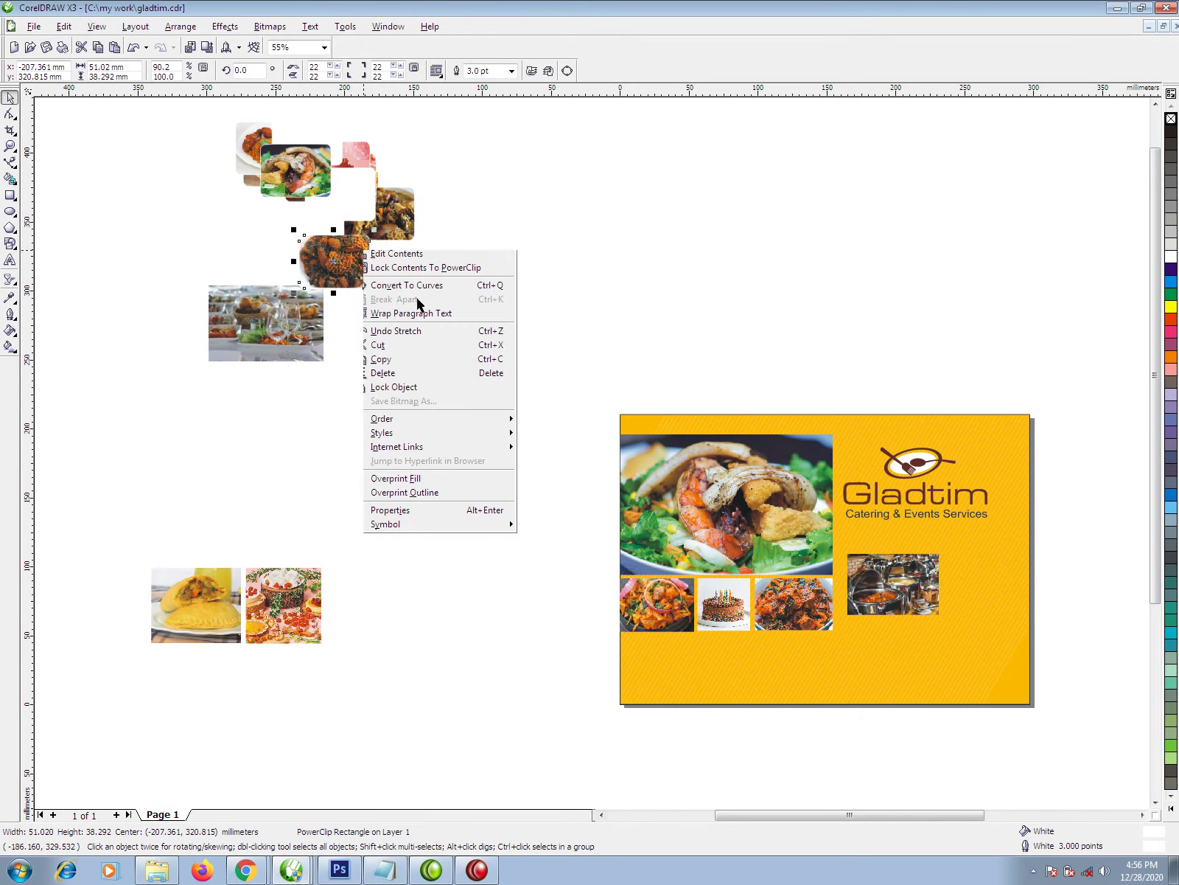
pyautogui.click(424, 262)
pyautogui.moveTo(326, 254); pyautogui.dragTo(974, 576)
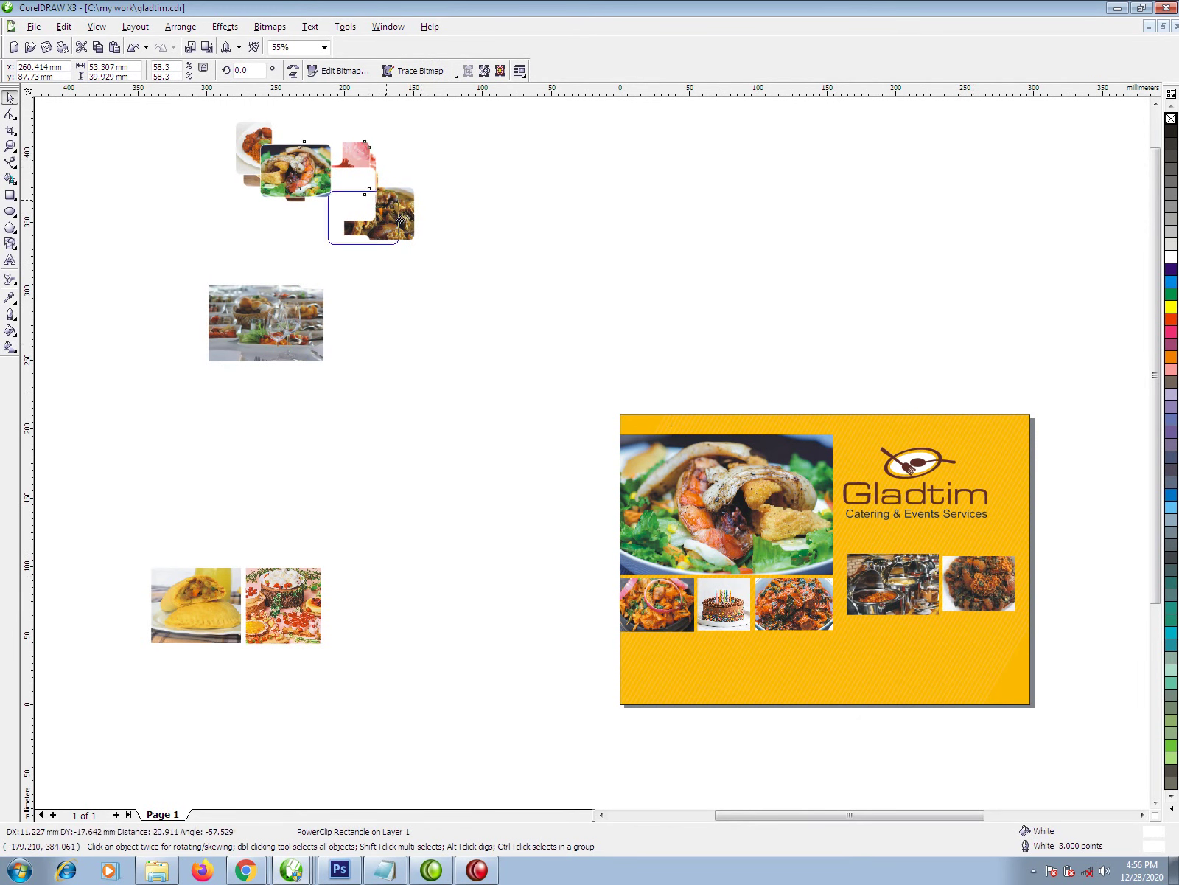
# Step: Extract the pink tiered-cake photo from its rounded frame and place it directly below the chafing-dish photo
pyautogui.moveTo(359, 154); pyautogui.dragTo(605, 267)
pyautogui.rightClick(599, 288)
pyautogui.click(619, 295)
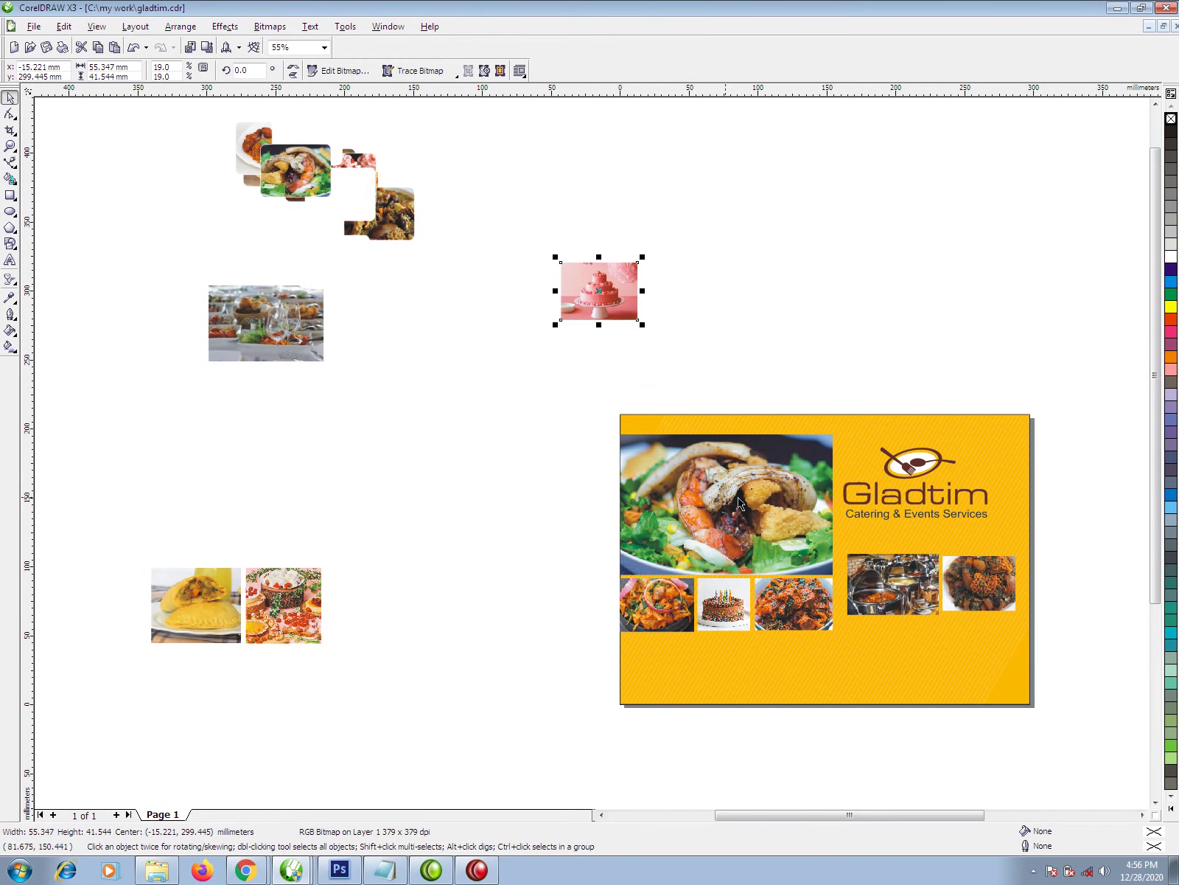
pyautogui.moveTo(596, 315)
pyautogui.mouseDown()
pyautogui.moveTo(879, 722)
pyautogui.moveTo(878, 641)
pyautogui.moveTo(898, 643)
pyautogui.mouseUp()
pyautogui.keyDown('shift'); pyautogui.click(919, 583); pyautogui.keyUp('shift')
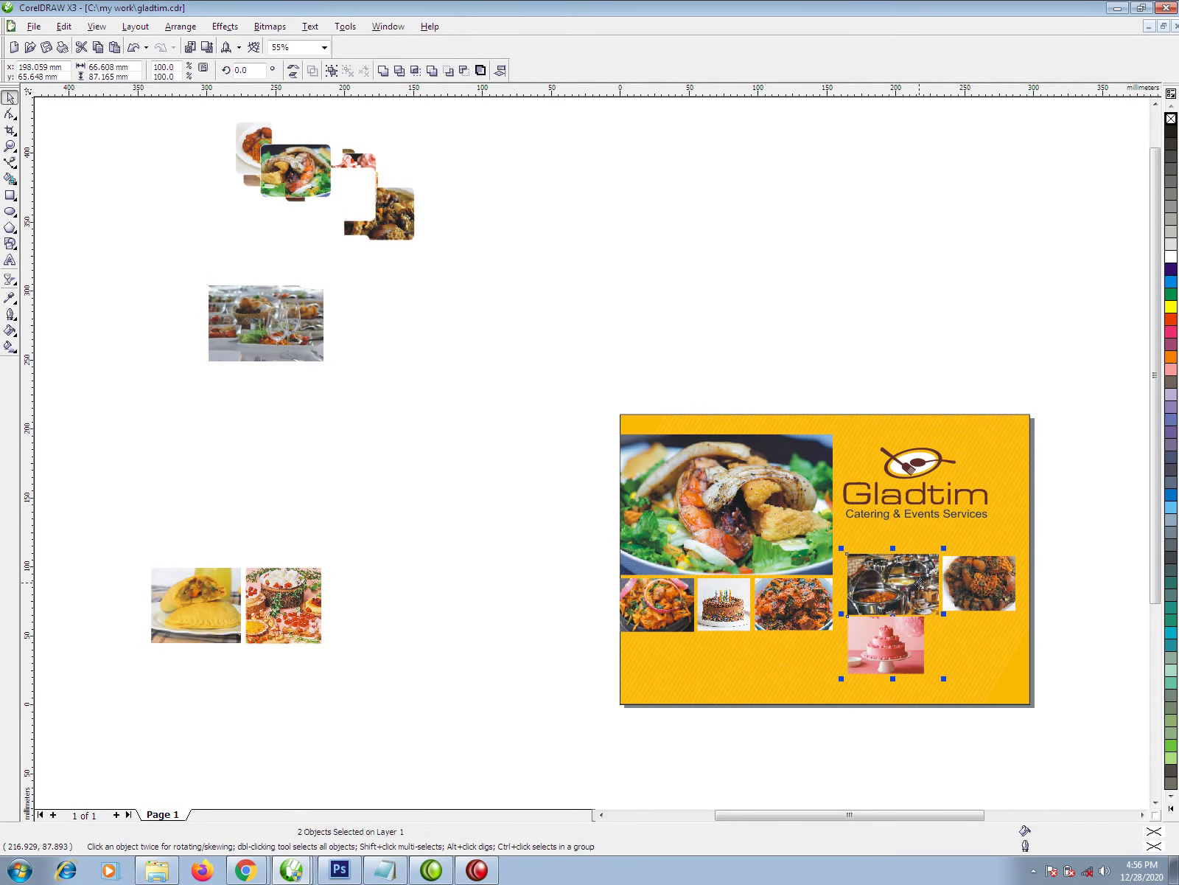
# Step: Scale the chafing-dish photo down to the pink cake photo's width, about 55 mm
pyautogui.click(1088, 581)
pyautogui.click(914, 589)
pyautogui.moveTo(946, 550); pyautogui.dragTo(929, 560)
# Step: Move the snail-dish photo next to the chafing-dish photo, align their tops and scale it to about 49 mm wide to match heights
pyautogui.moveTo(1000, 582); pyautogui.dragTo(986, 590)
pyautogui.keyDown('shift'); pyautogui.click(914, 594); pyautogui.keyUp('shift')
pyautogui.press('y')
pyautogui.press('t')
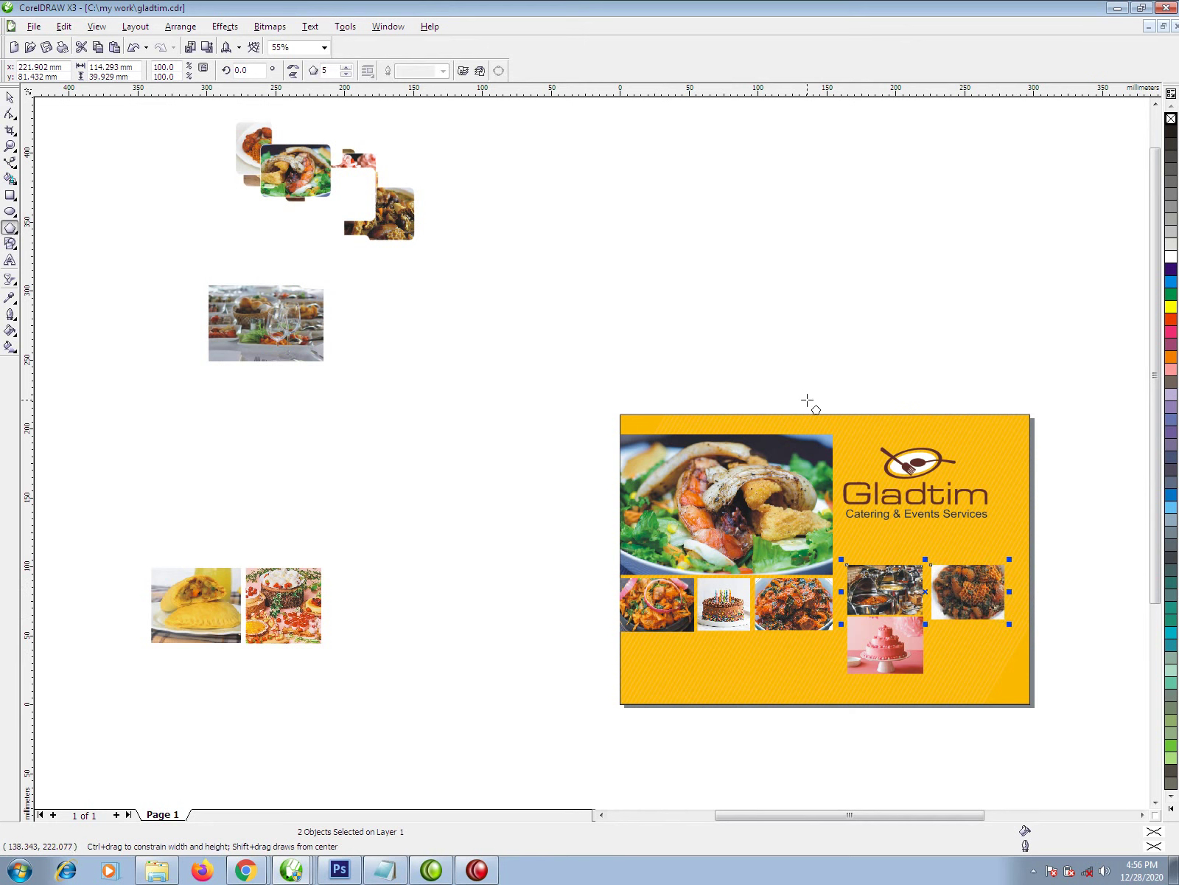
pyautogui.press('space')
pyautogui.press('Escape')
pyautogui.moveTo(973, 594); pyautogui.dragTo(992, 614)
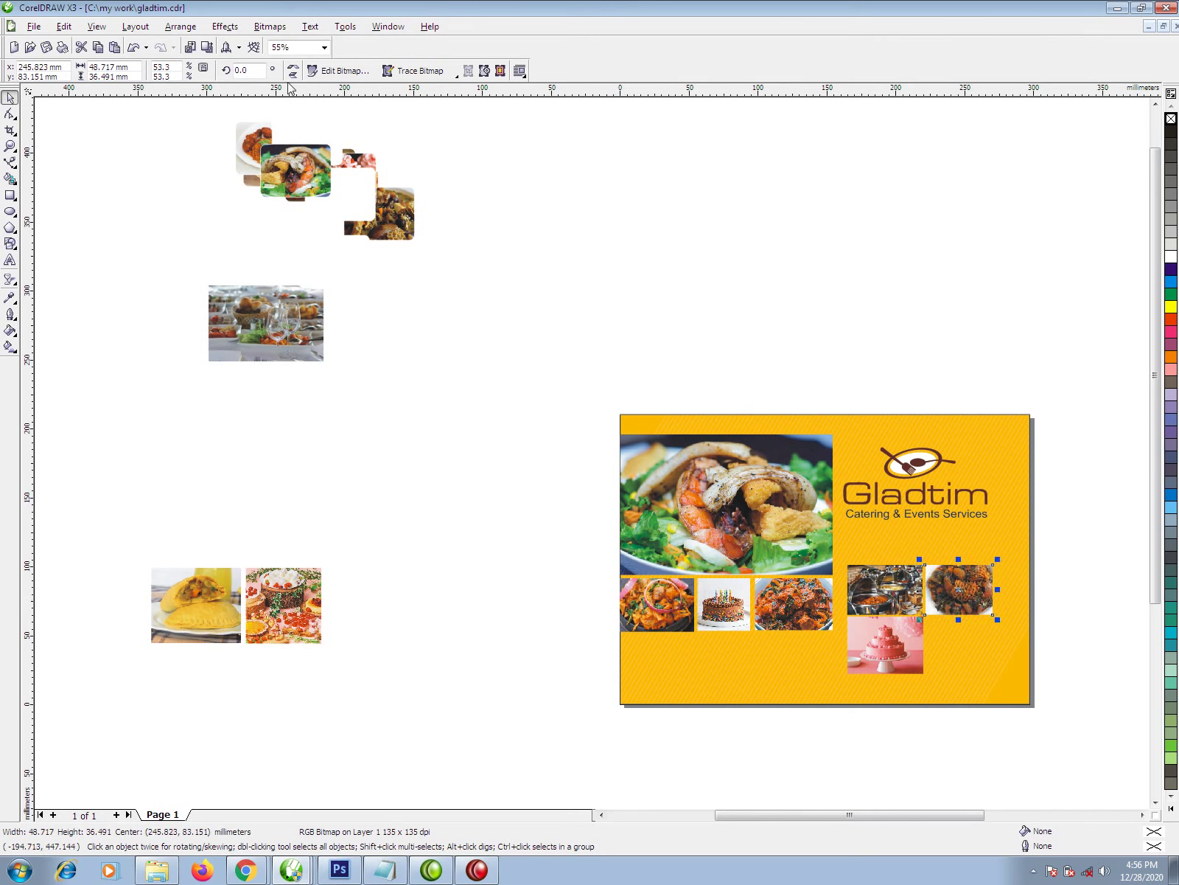
# Step: Move the framed salad photo aside, extract the rice-and-chicken photo beneath it and place it beside the pink cake photo
pyautogui.rightClick(399, 215)
pyautogui.click(289, 177)
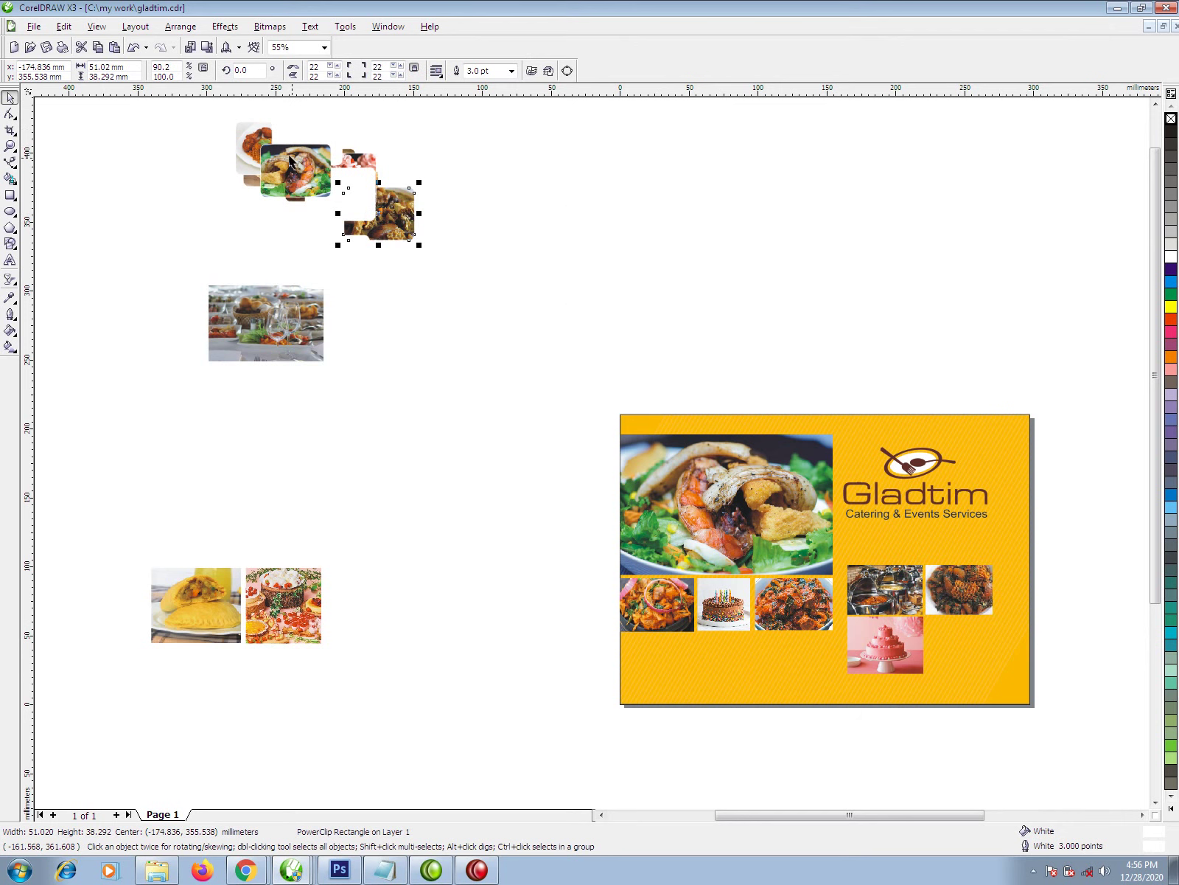
pyautogui.moveTo(287, 188); pyautogui.dragTo(257, 283)
pyautogui.click(254, 163)
pyautogui.rightClick(257, 139)
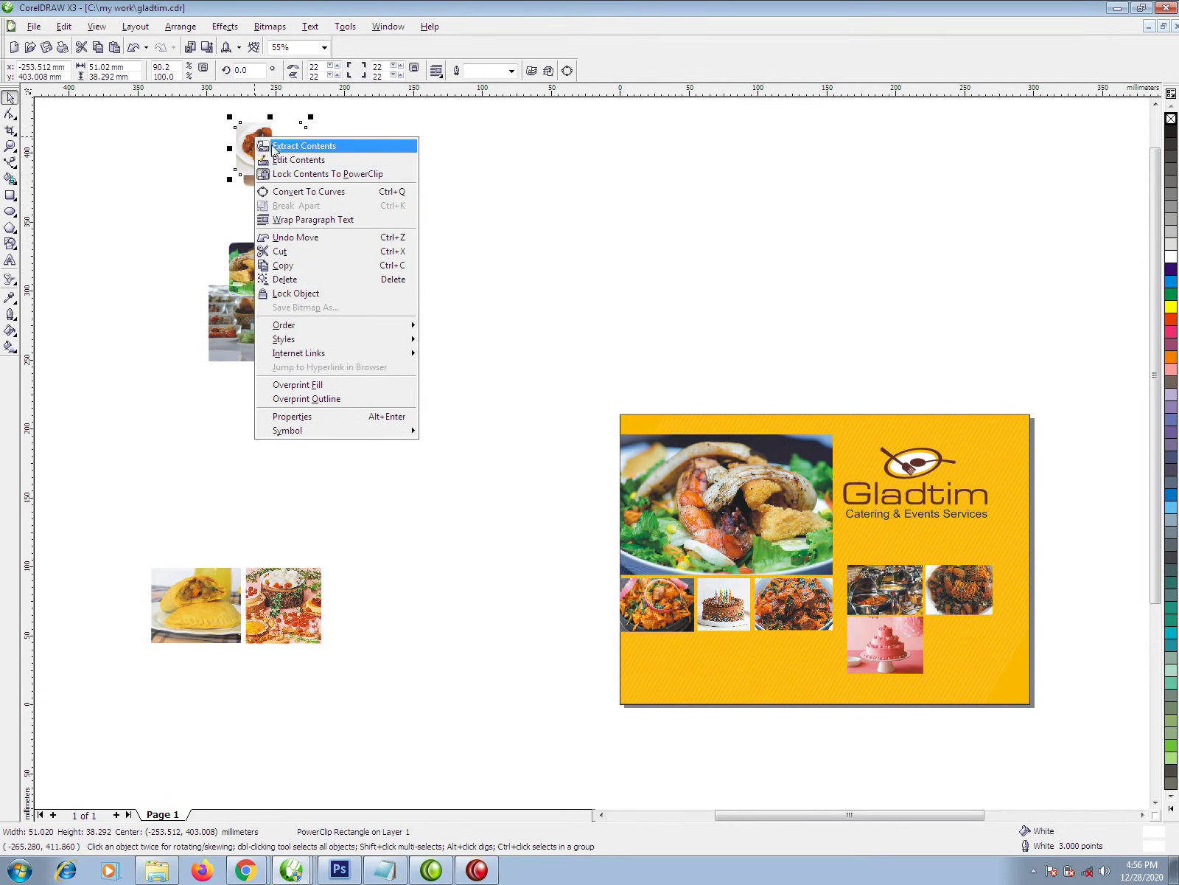
pyautogui.click(268, 147)
pyautogui.moveTo(253, 155)
pyautogui.mouseDown()
pyautogui.moveTo(712, 446)
pyautogui.moveTo(961, 648)
pyautogui.mouseUp()
pyautogui.keyDown('shift'); pyautogui.click(918, 638); pyautogui.keyUp('shift')
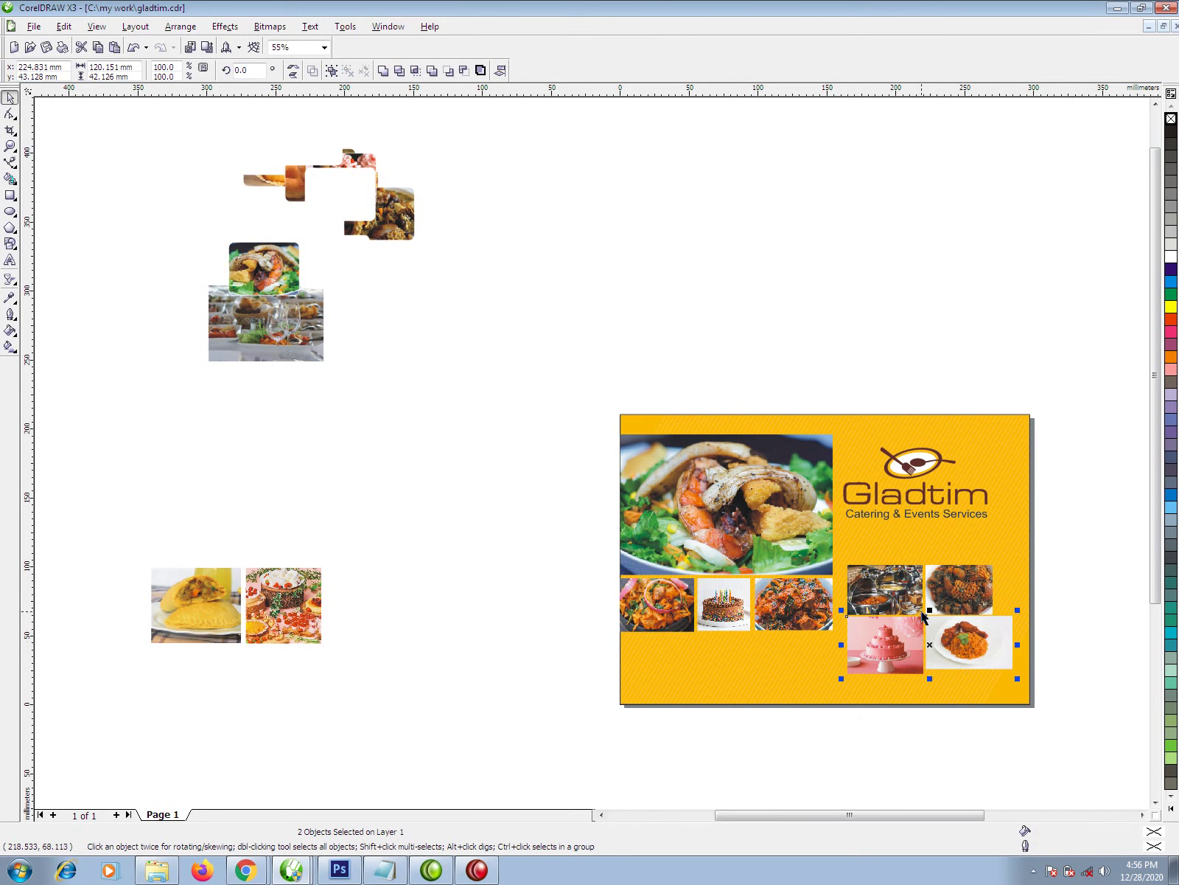
# Step: Match the rice photo's height to the pink cake photo and scale the pair to about 106 mm wide
pyautogui.click(979, 667)
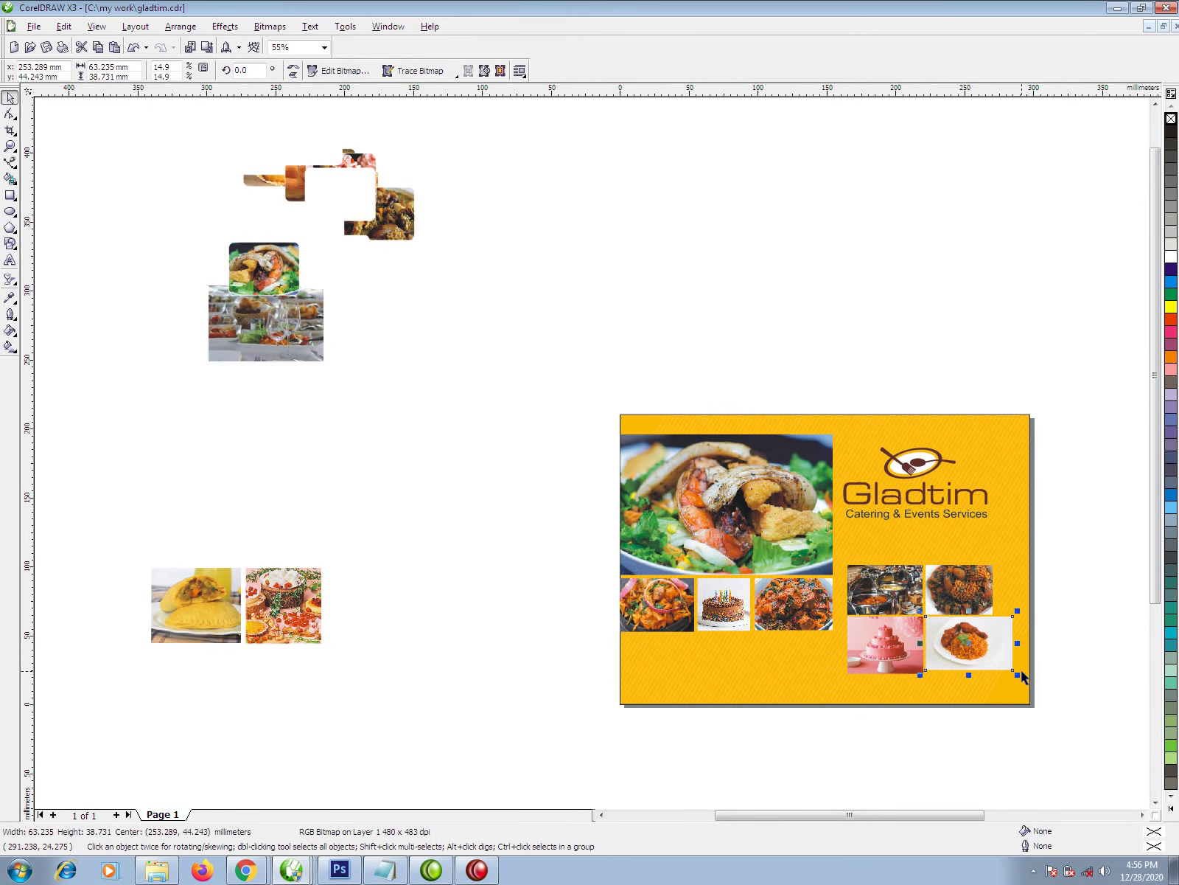
pyautogui.moveTo(1018, 675)
pyautogui.mouseDown()
pyautogui.moveTo(1024, 685)
pyautogui.moveTo(1015, 673)
pyautogui.mouseUp()
pyautogui.keyDown('shift'); pyautogui.click(895, 650); pyautogui.keyUp('shift')
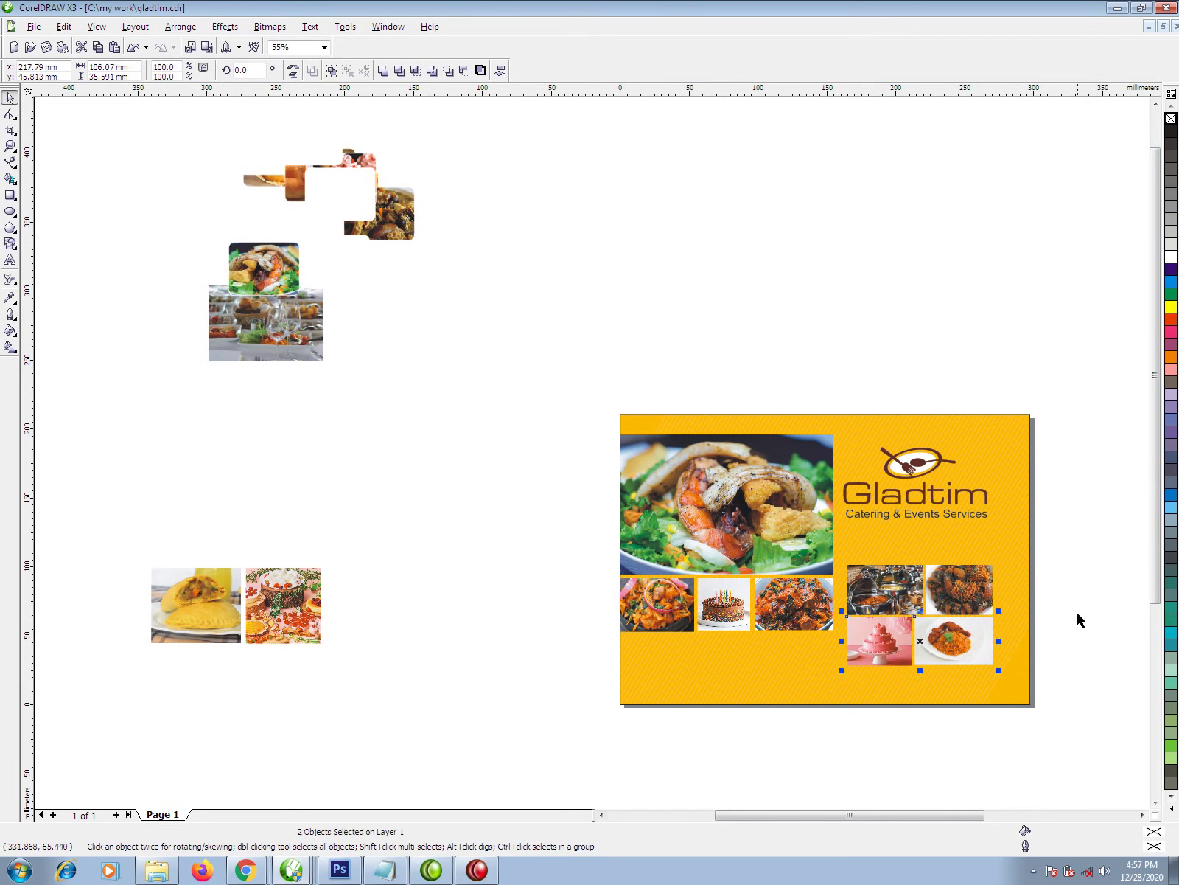
# Step: Align the rice photo with the right edge of the snail-dish photo, and check the chafing-dish and pink cake photos as a pair
pyautogui.click(942, 653)
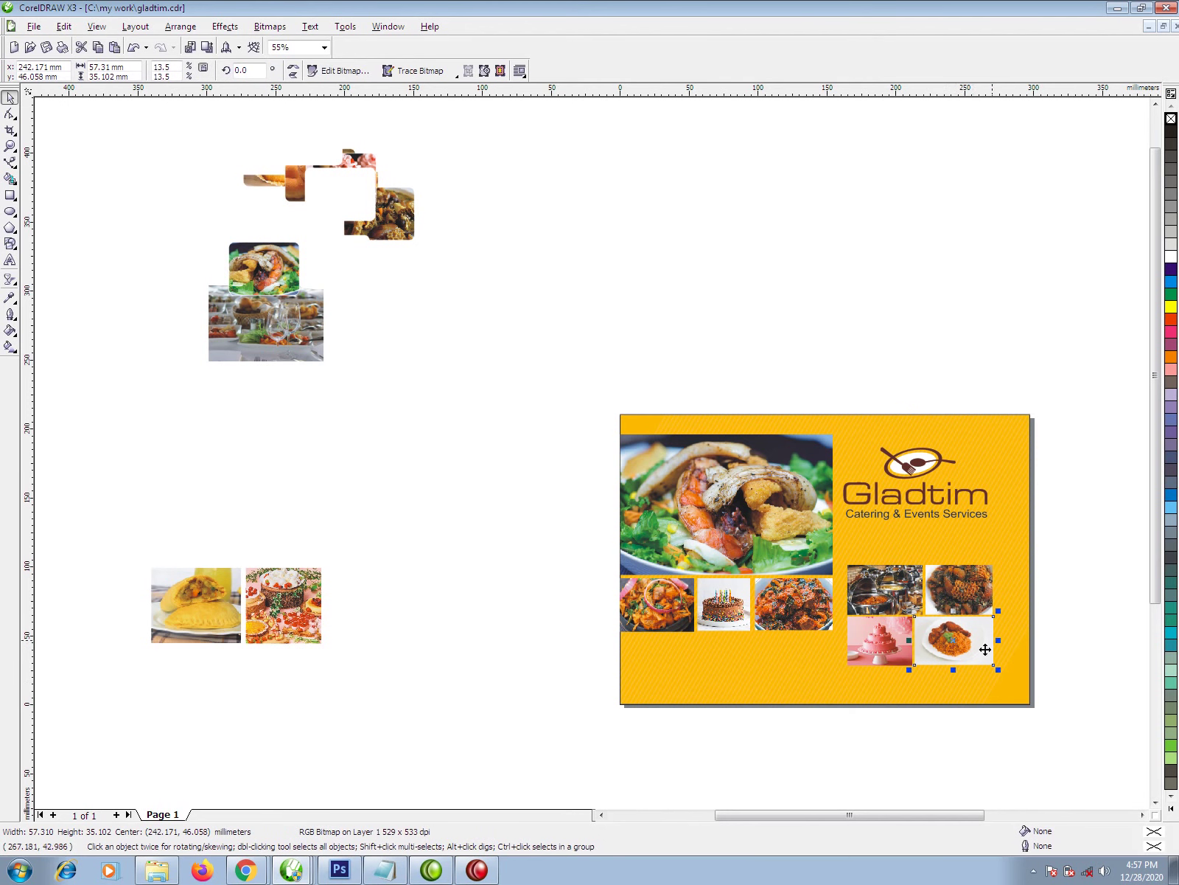
pyautogui.keyDown('shift'); pyautogui.click(966, 581); pyautogui.keyUp('shift')
pyautogui.moveTo(966, 581); pyautogui.dragTo(965, 582)
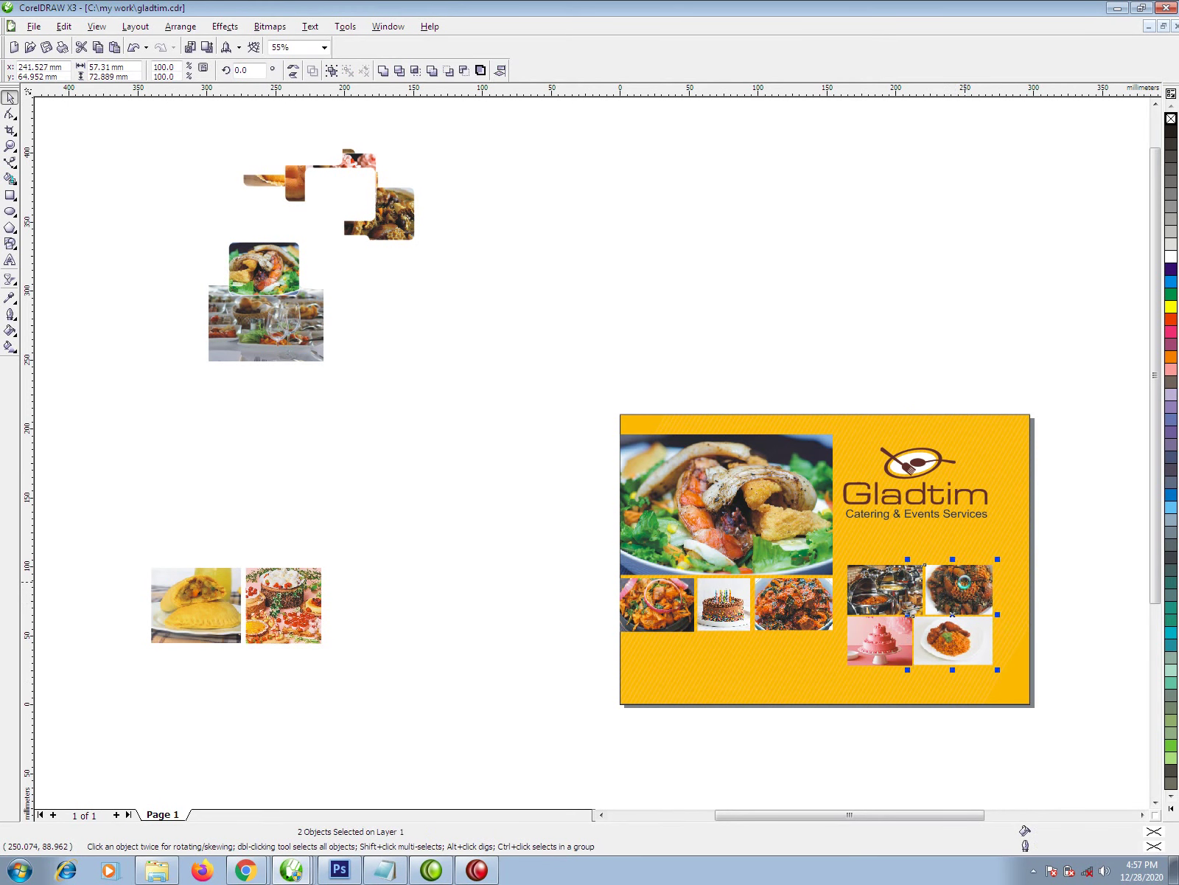
pyautogui.click(913, 599)
pyautogui.keyDown('shift'); pyautogui.click(903, 651); pyautogui.keyUp('shift')
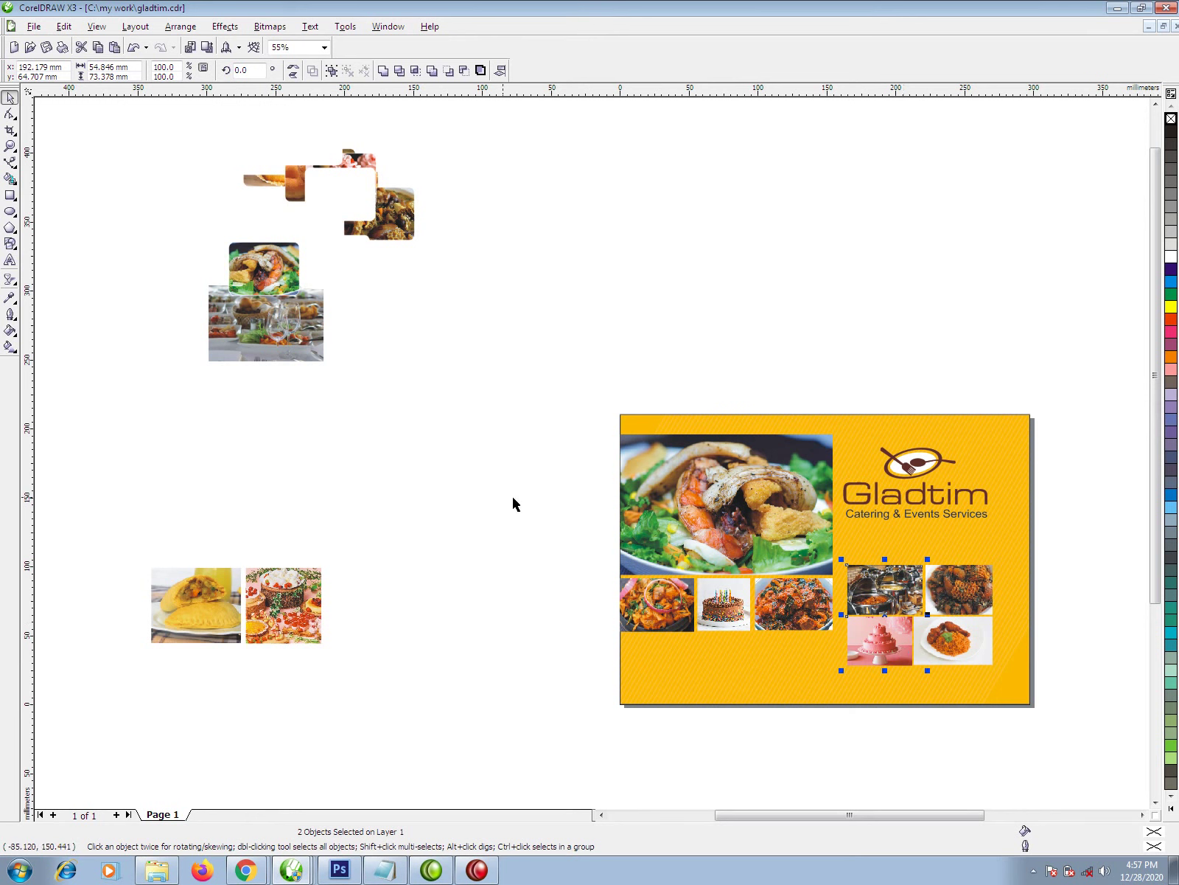
# Step: Move the empty white frame off the photo pile and extract the cupcake photo from its rounded PowerClip frame
pyautogui.moveTo(350, 190); pyautogui.dragTo(339, 356)
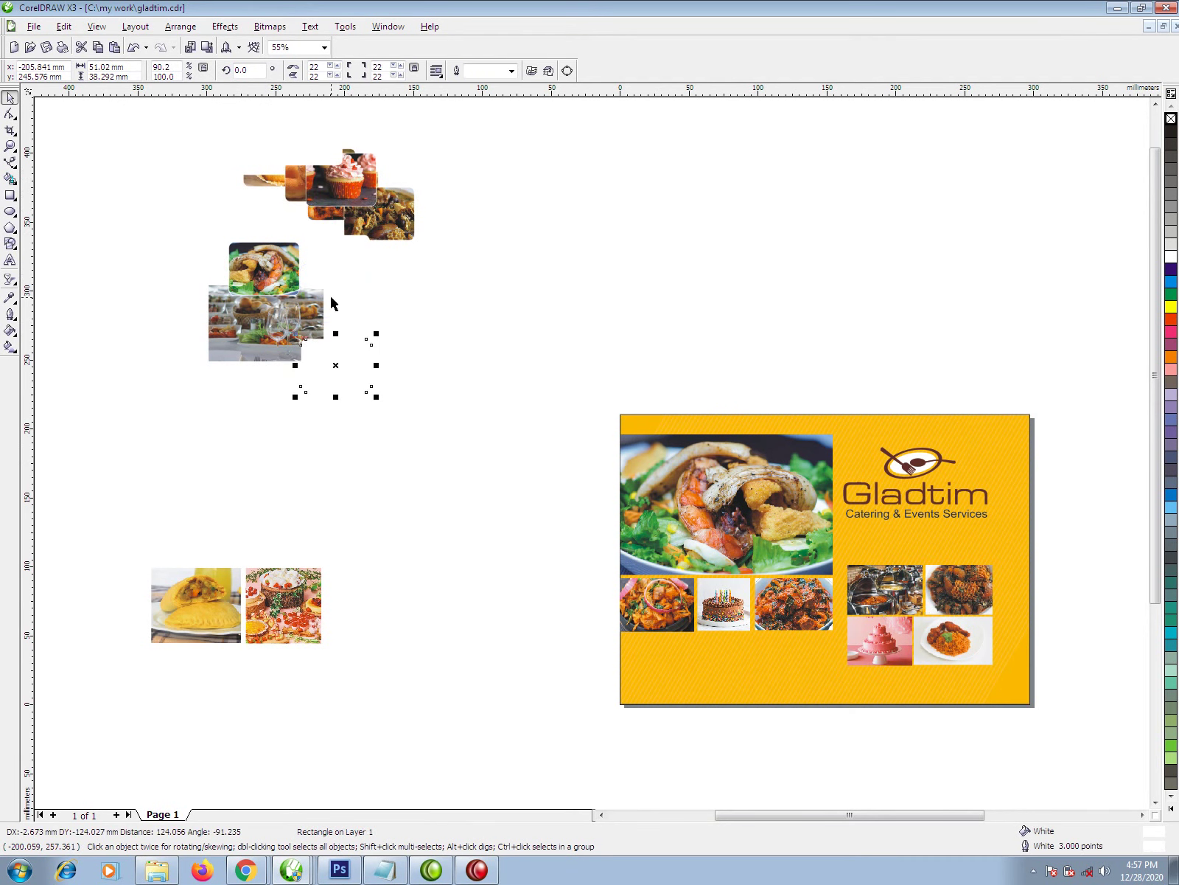
pyautogui.rightClick(354, 189)
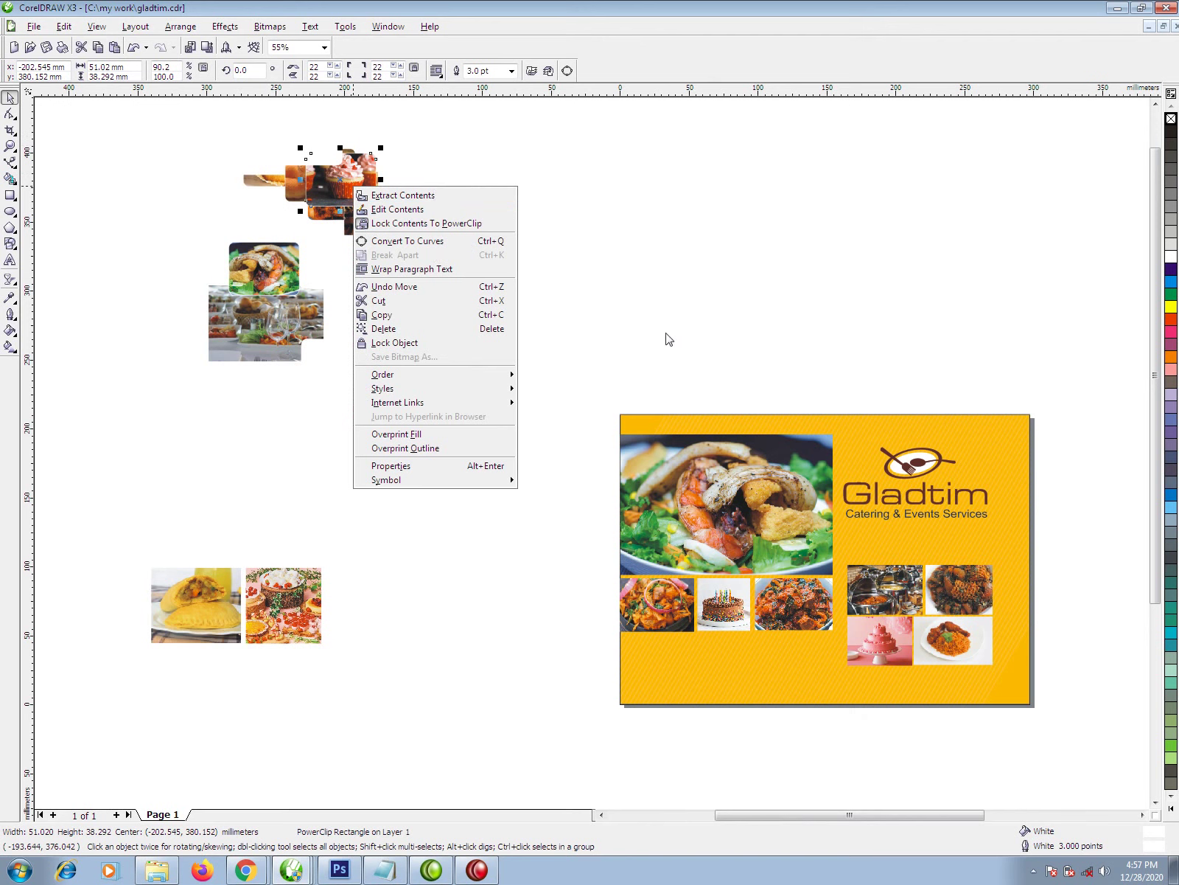
pyautogui.click(356, 180)
pyautogui.rightClick(356, 181)
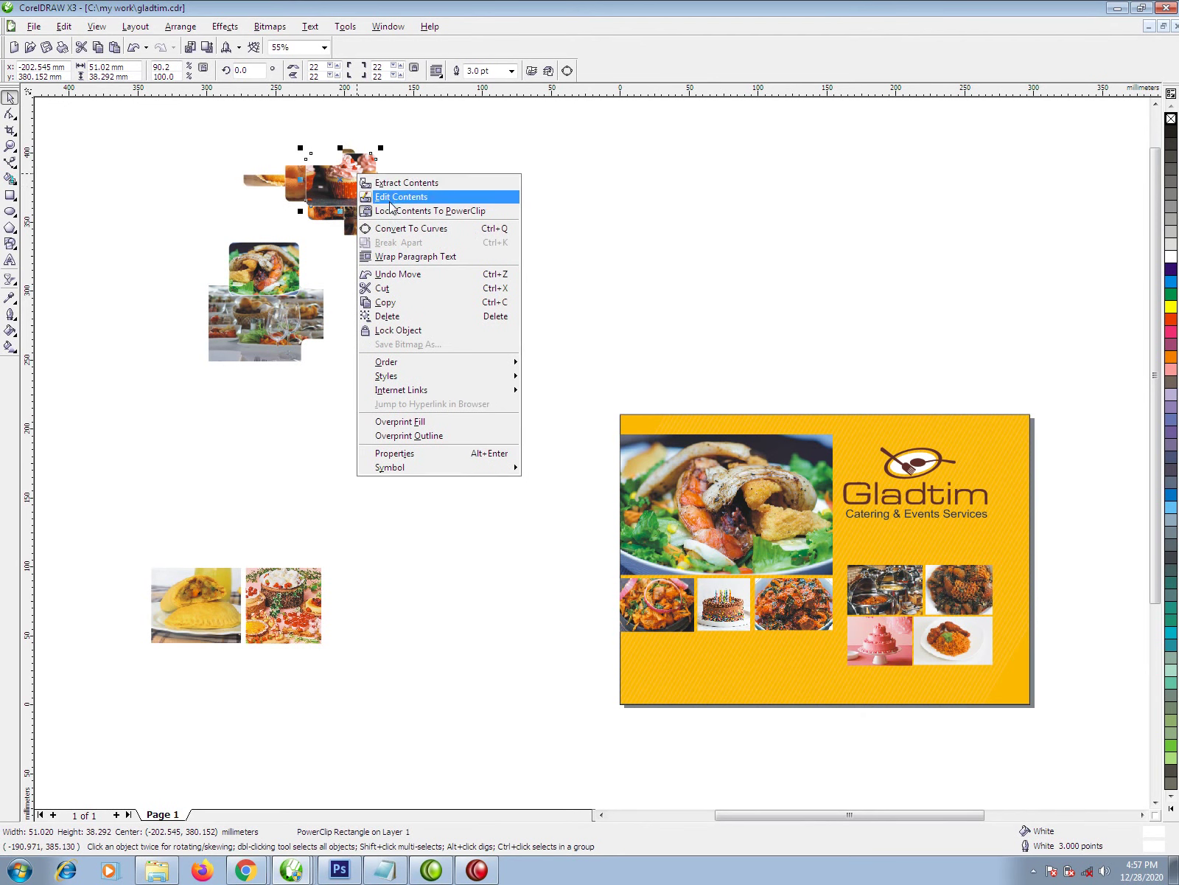
pyautogui.click(376, 189)
# Step: Place the cupcake photo beside the pink cake instead of the rice photo, moving the rice photo off the page
pyautogui.moveTo(336, 169); pyautogui.dragTo(354, 409)
pyautogui.click(965, 640)
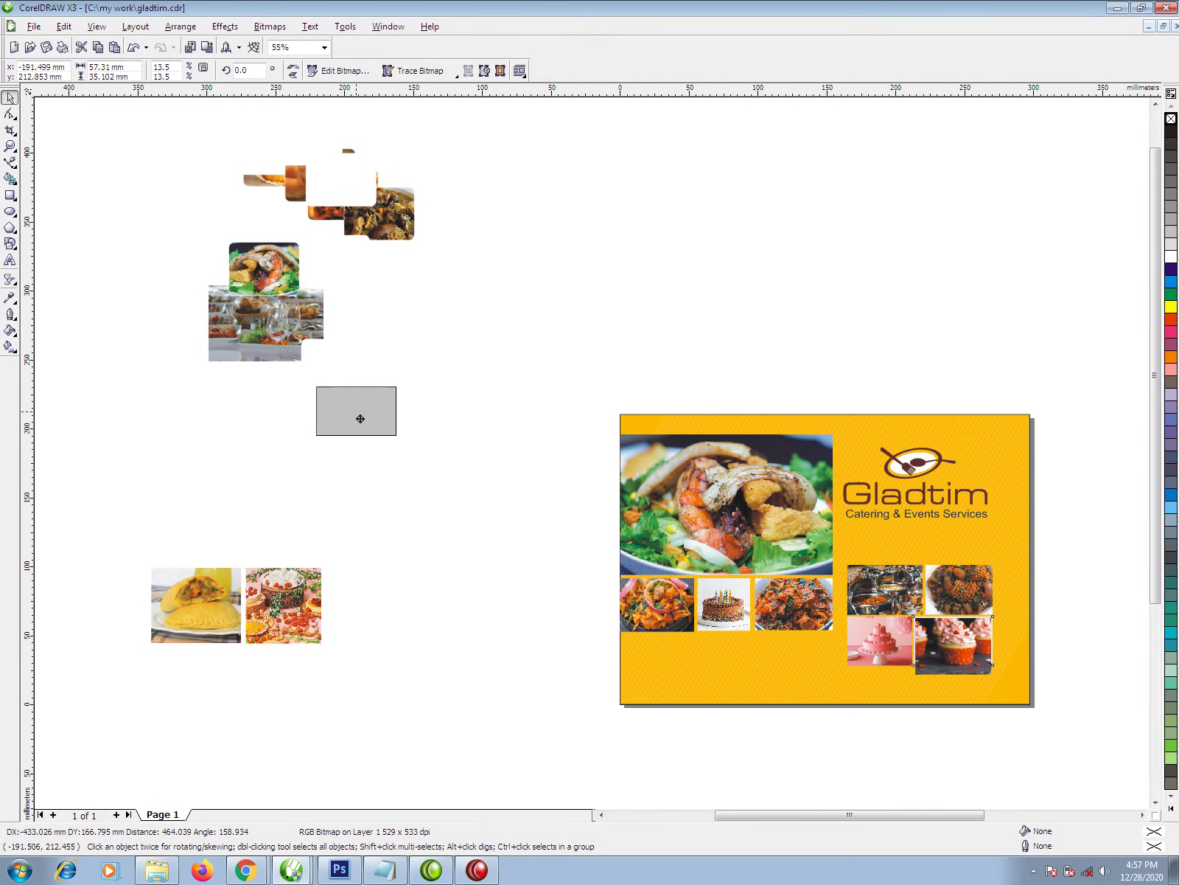
pyautogui.click(924, 666)
pyautogui.keyDown('shift'); pyautogui.click(861, 642); pyautogui.keyUp('shift')
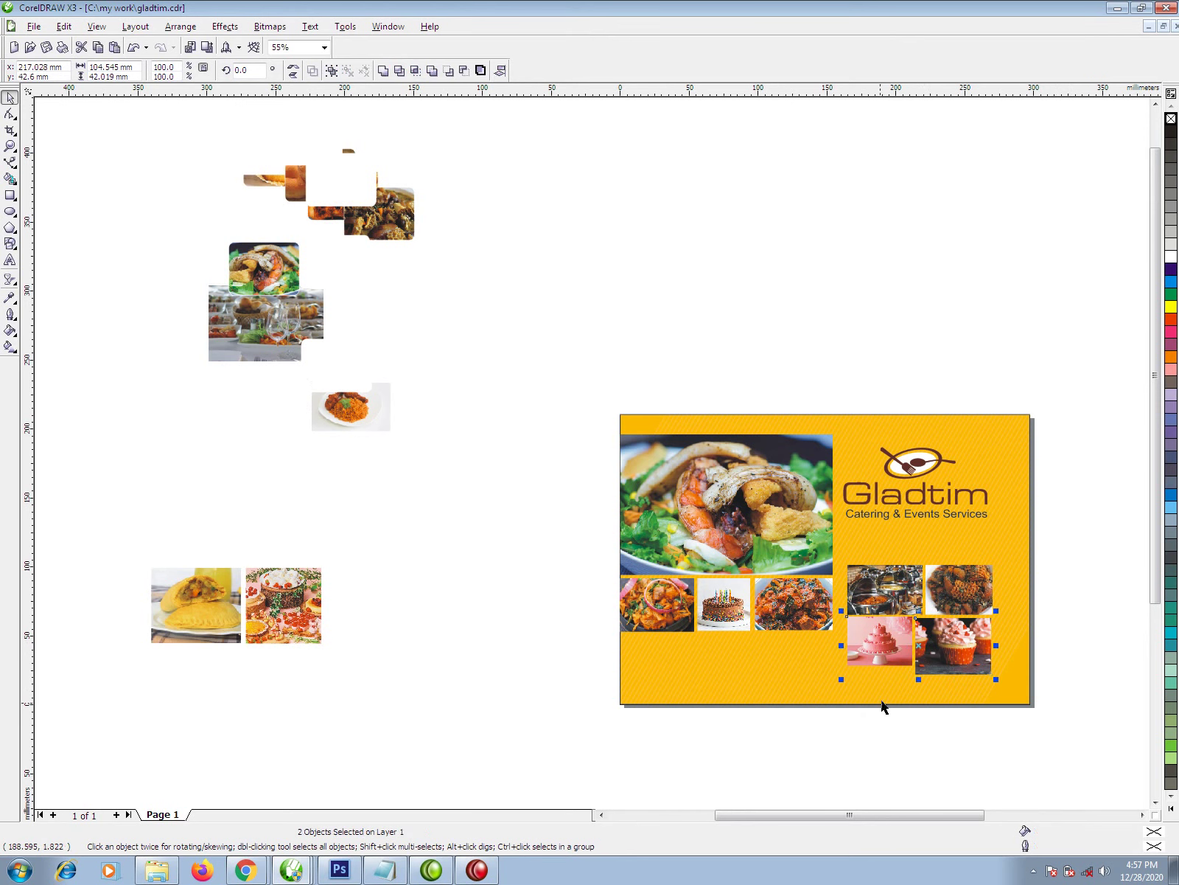
# Step: Scale the cupcake photo down to about 48 mm wide so its height matches the pink cake photo
pyautogui.click(958, 649)
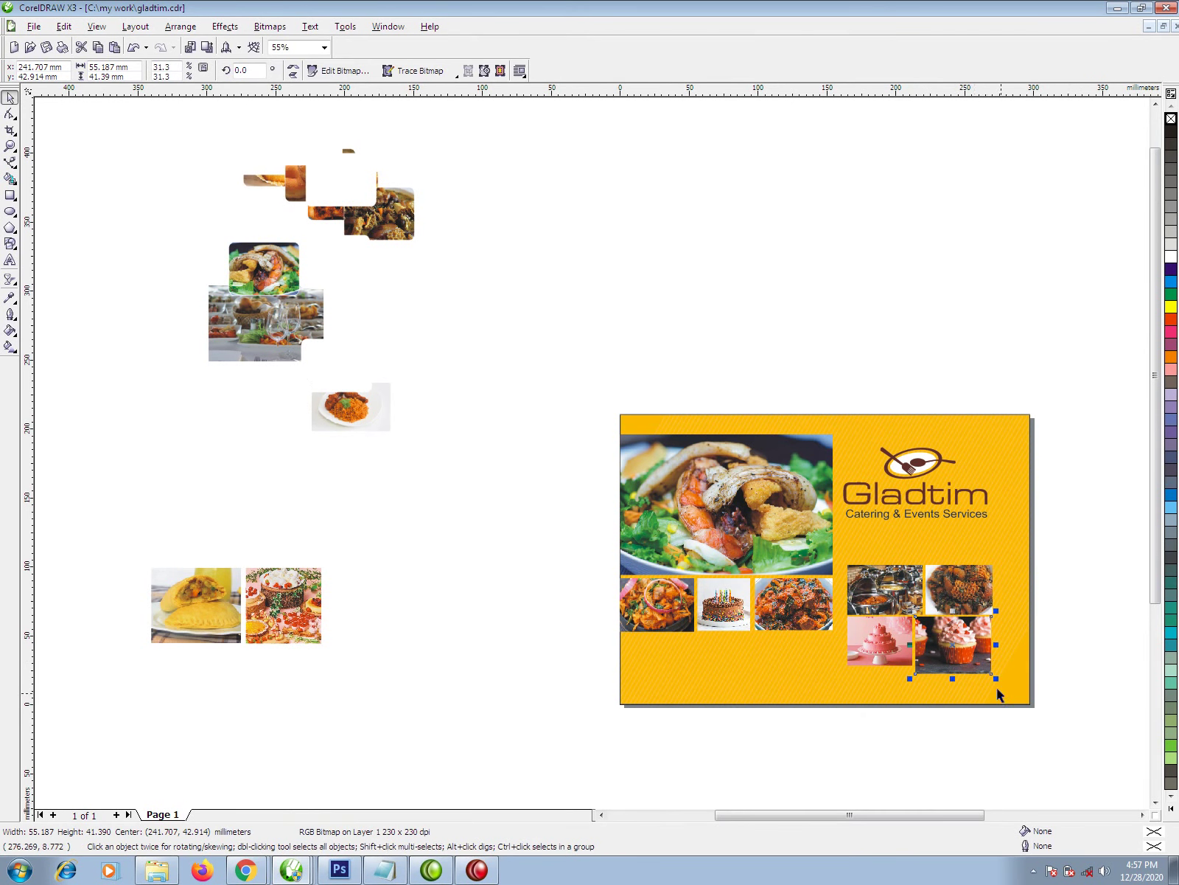
pyautogui.moveTo(995, 677); pyautogui.dragTo(988, 668)
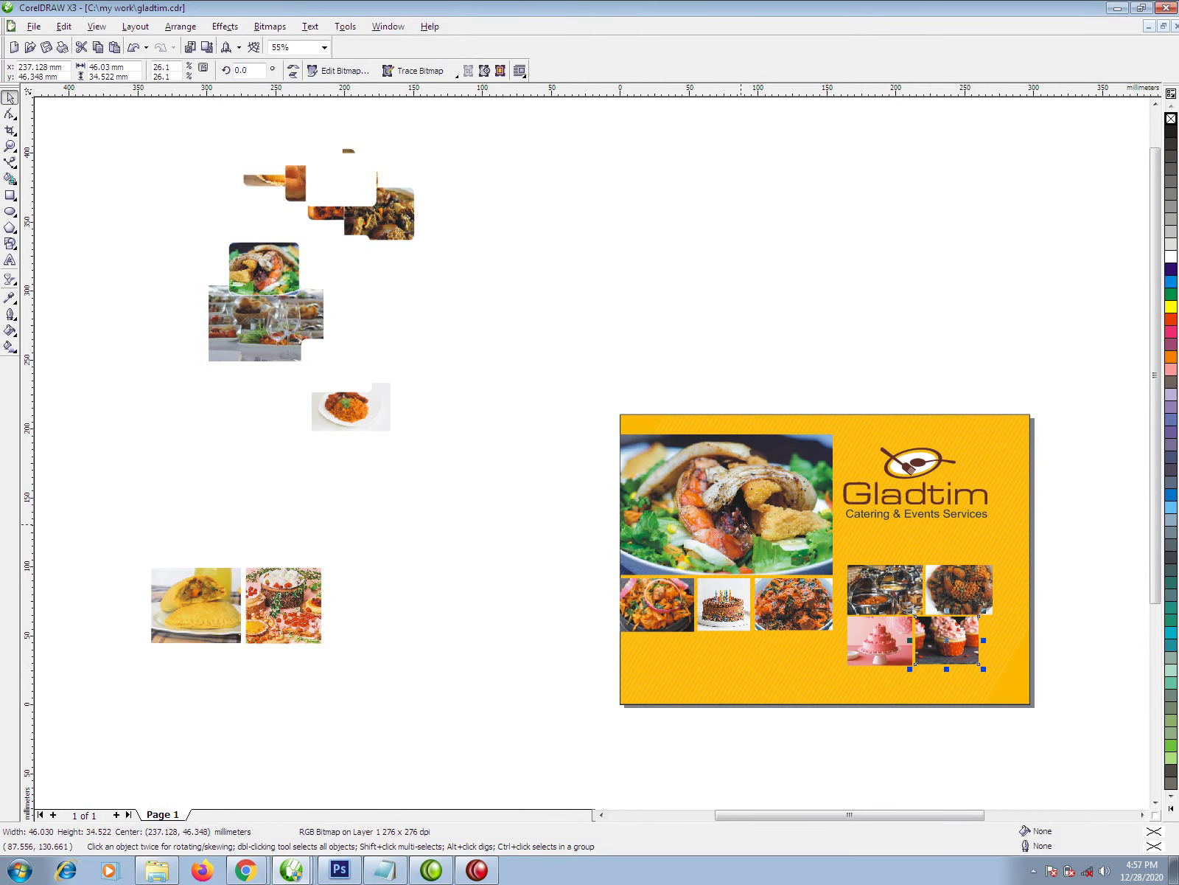
pyautogui.scroll(1, 892, 696)
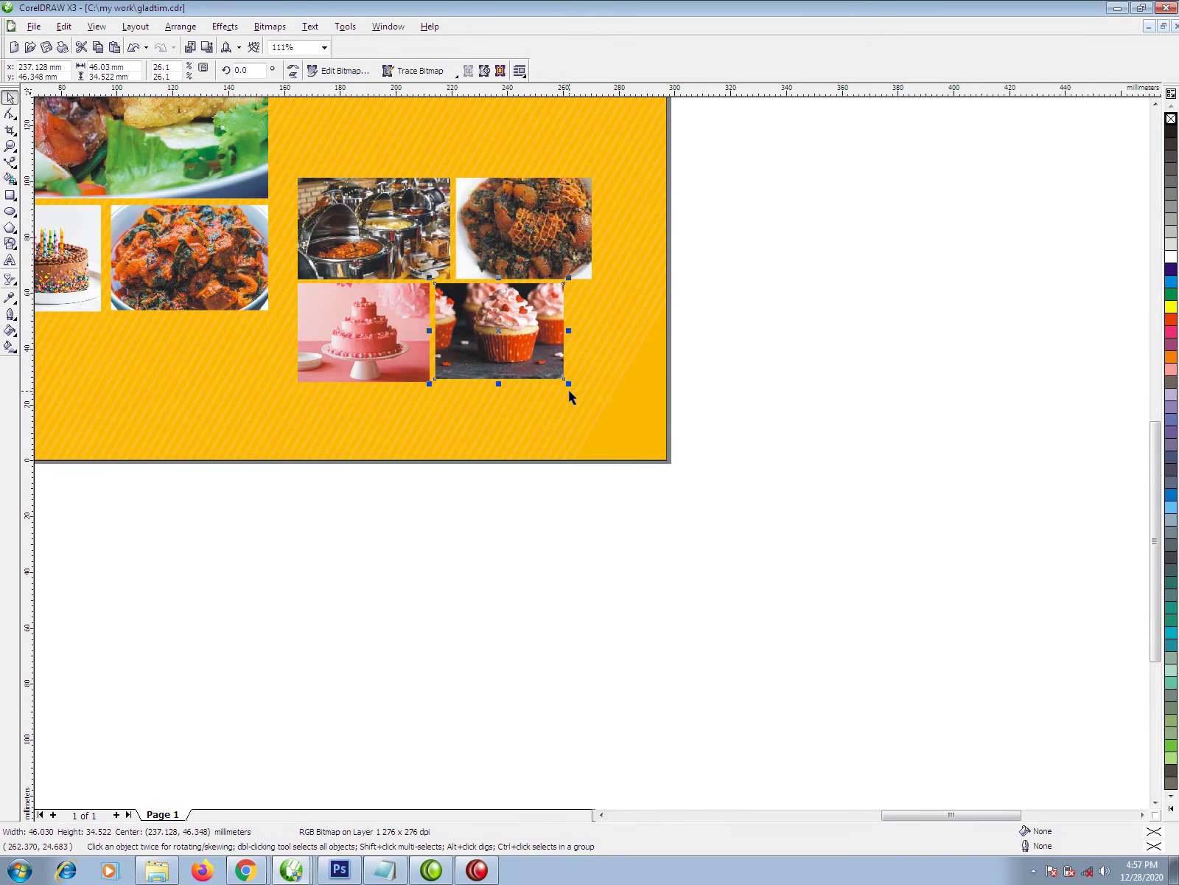
pyautogui.moveTo(569, 384); pyautogui.dragTo(571, 387)
# Step: Scale the pink cake and cupcake photos as a pair to about 106 mm wide, matching the row above
pyautogui.keyDown('shift'); pyautogui.click(413, 350); pyautogui.keyUp('shift')
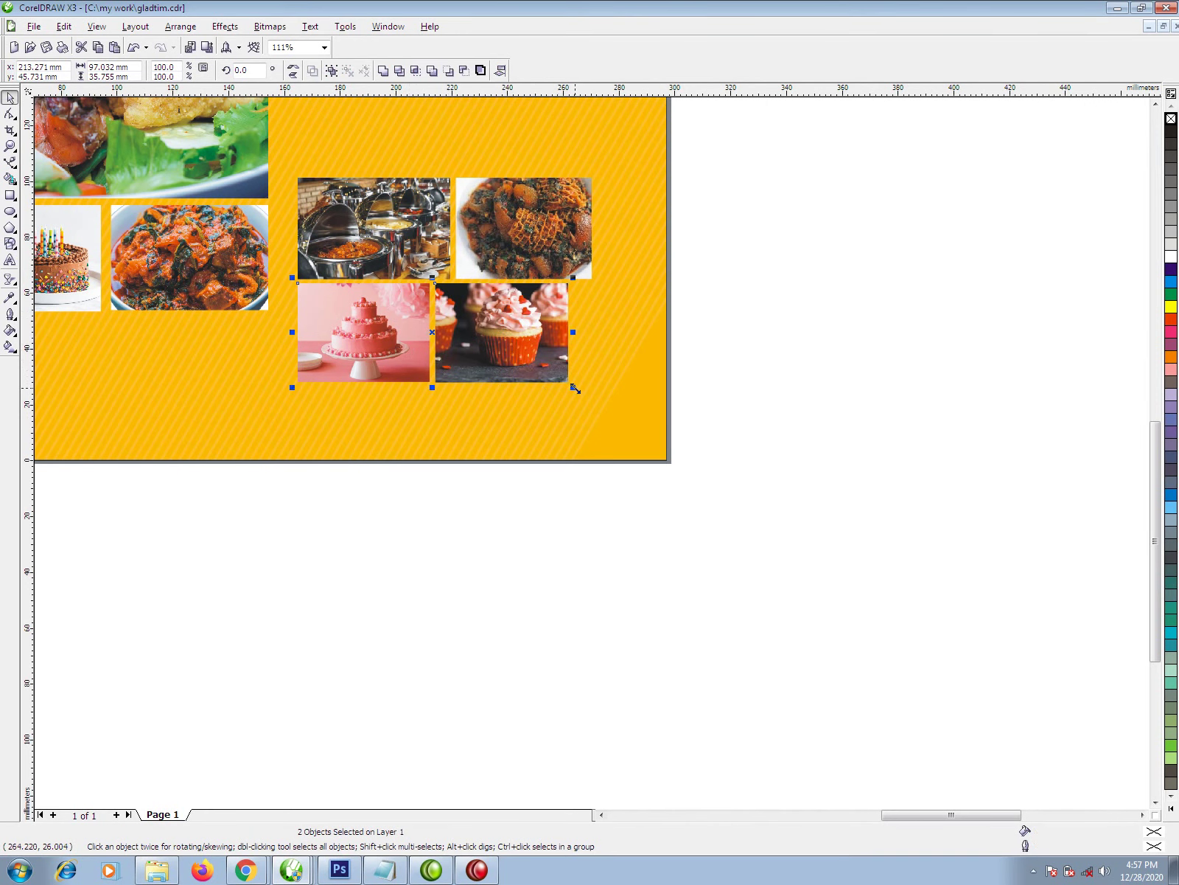
pyautogui.click(600, 402)
pyautogui.keyDown('ctrl'); pyautogui.click(480, 314); pyautogui.keyUp('ctrl')
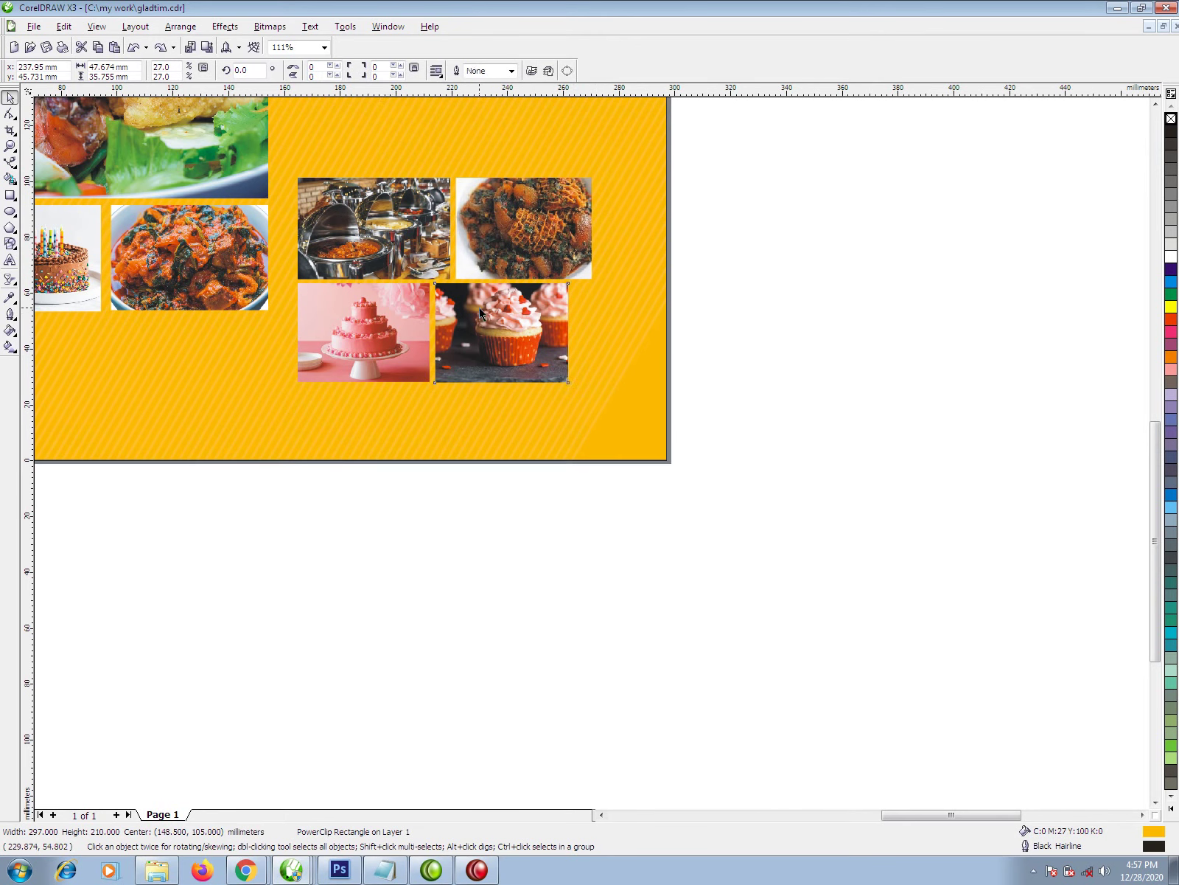
pyautogui.keyDown('shift'); pyautogui.click(391, 305); pyautogui.keyUp('shift')
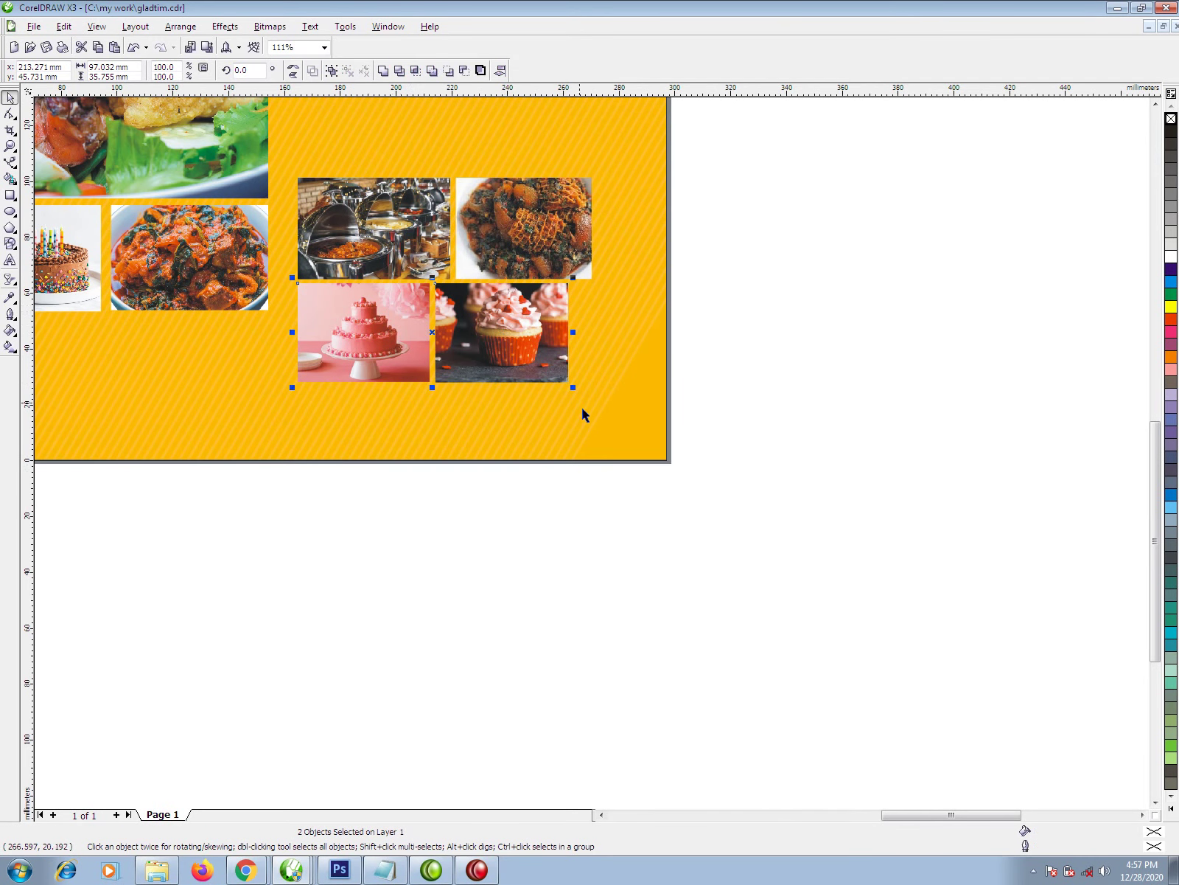
pyautogui.moveTo(574, 387); pyautogui.dragTo(597, 408)
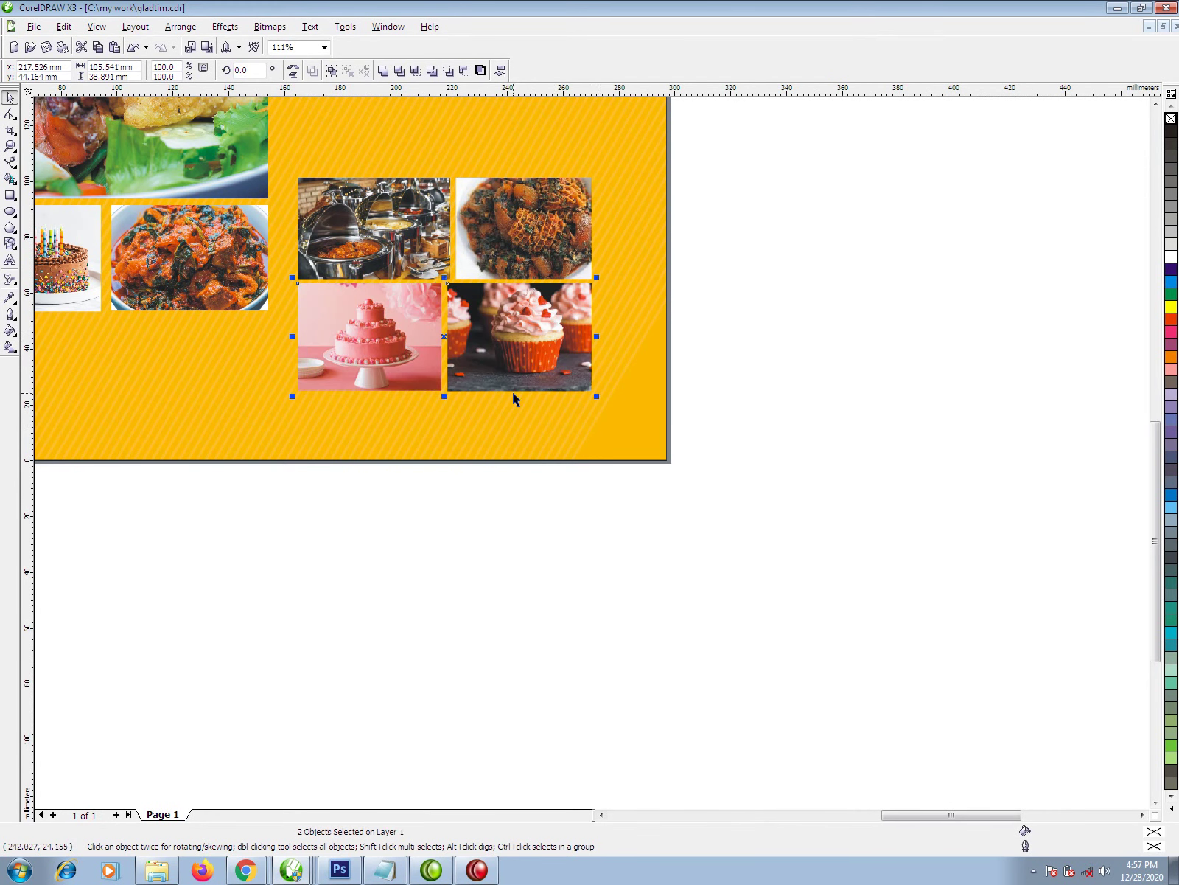
# Step: Extract the chicken and samosa photo from its PowerClip frame, bring it onto the page beside the logo and enlarge it to about 177 mm wide
pyautogui.press('F4')
pyautogui.press('F3')
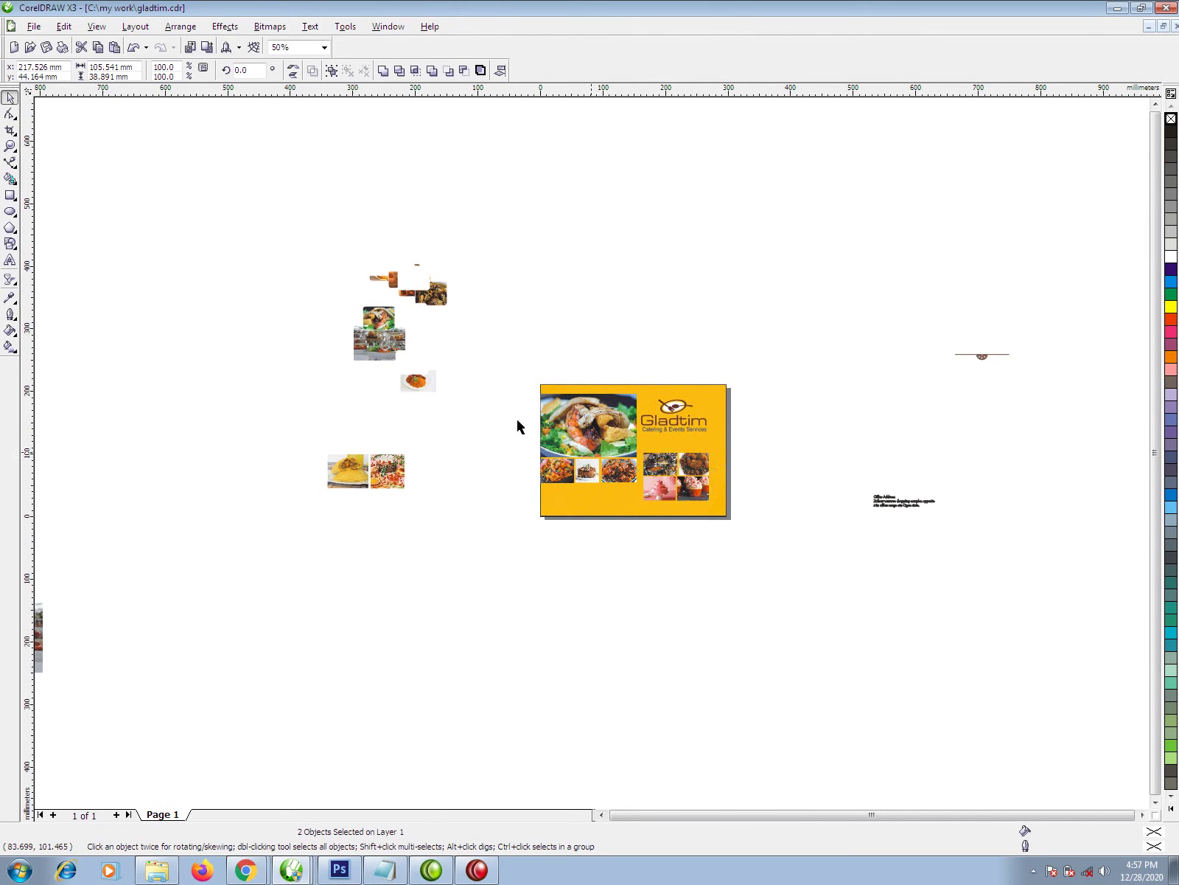
pyautogui.press('F2')
pyautogui.moveTo(327, 260); pyautogui.dragTo(616, 507)
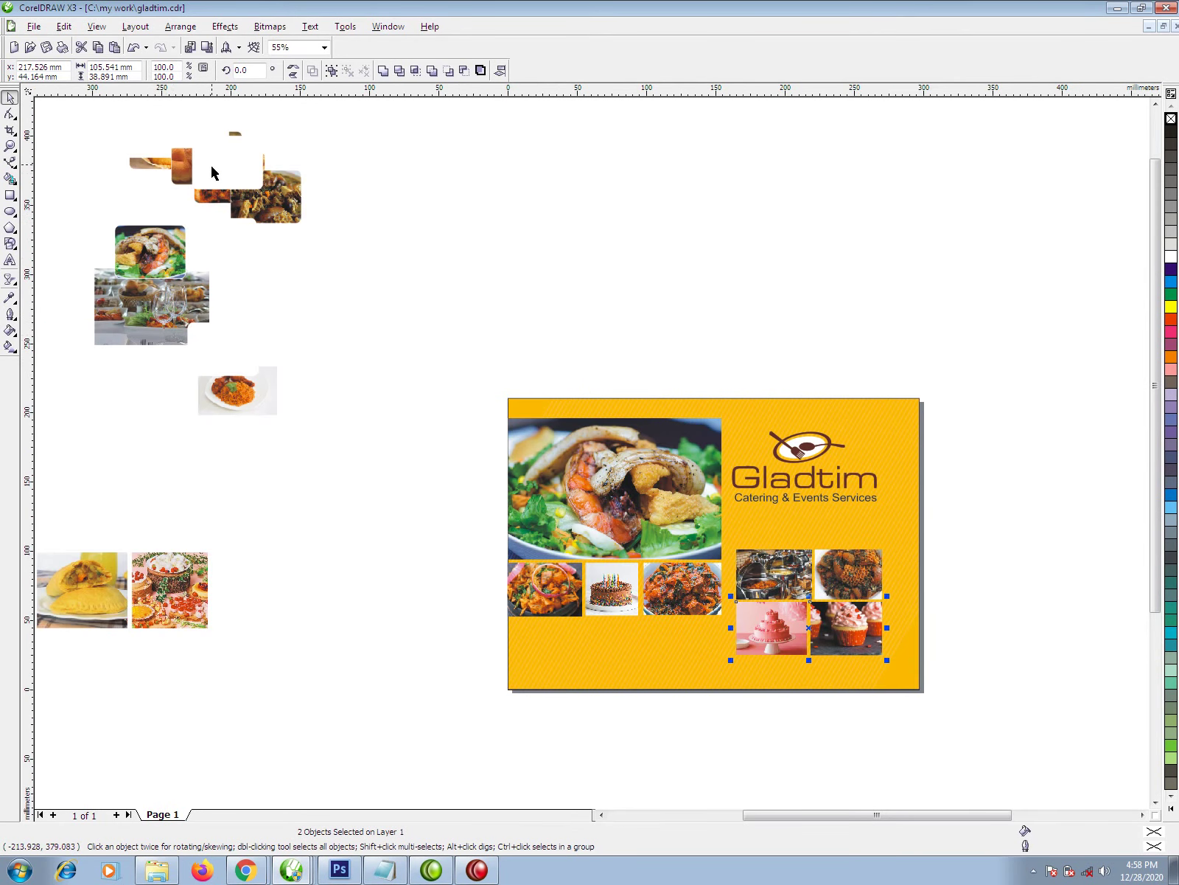
pyautogui.click(212, 173)
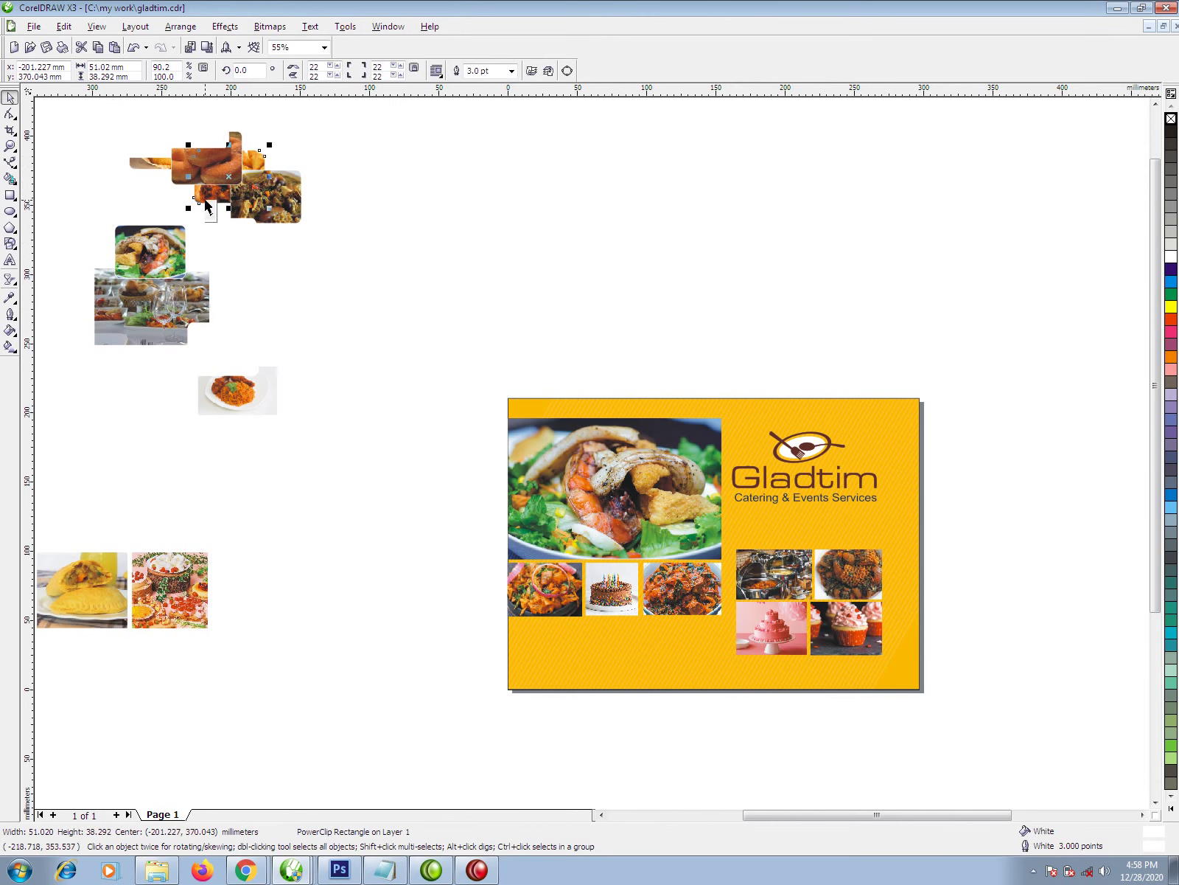
pyautogui.rightClick(207, 206)
pyautogui.click(274, 205)
pyautogui.moveTo(262, 154); pyautogui.dragTo(756, 378)
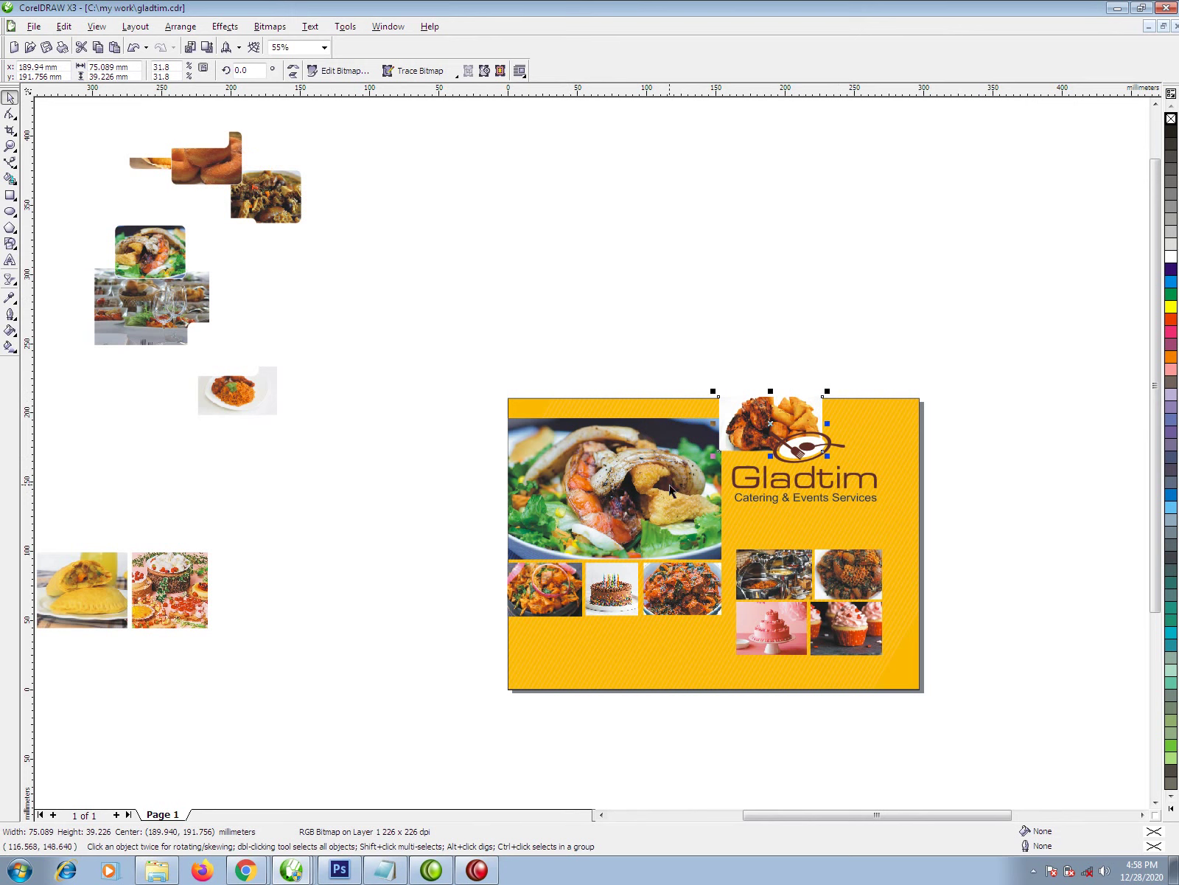
pyautogui.scroll(3, 900, 605)
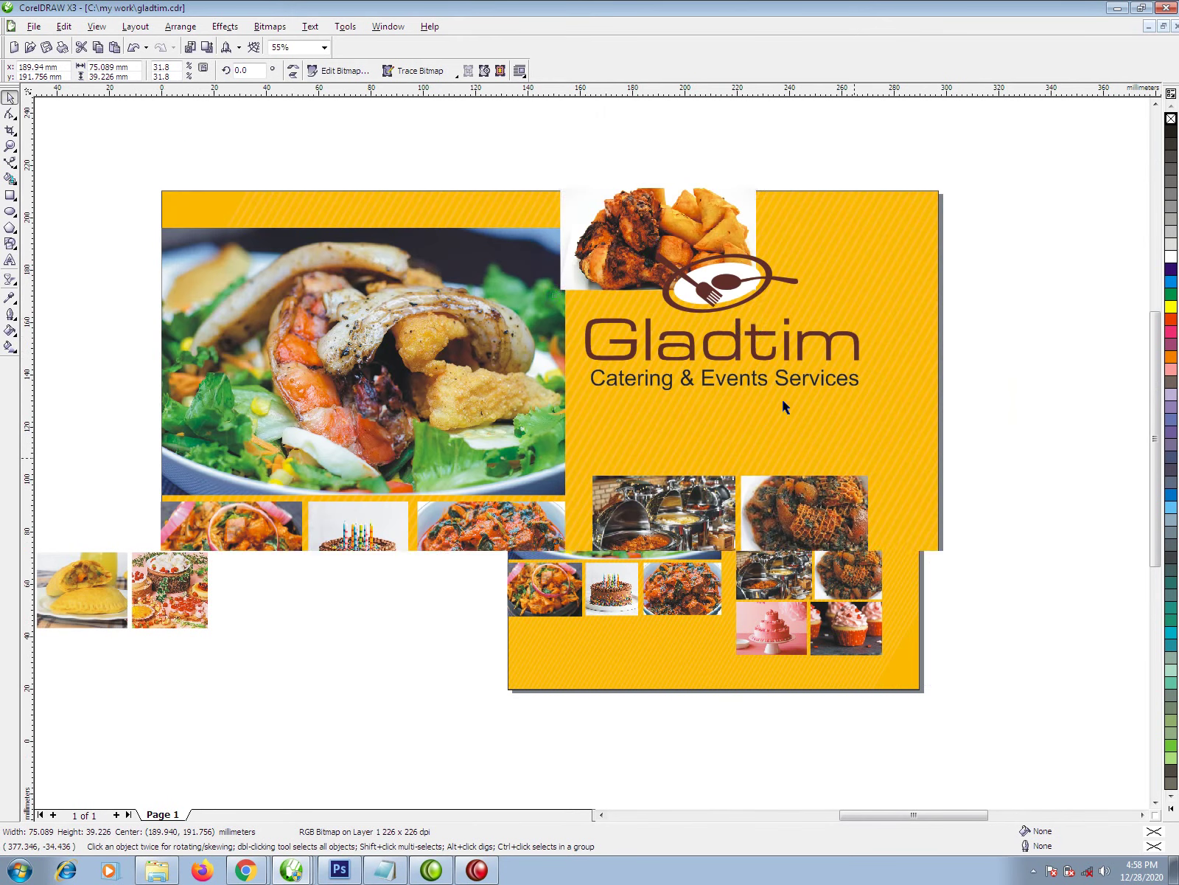
pyautogui.moveTo(761, 295); pyautogui.dragTo(962, 530)
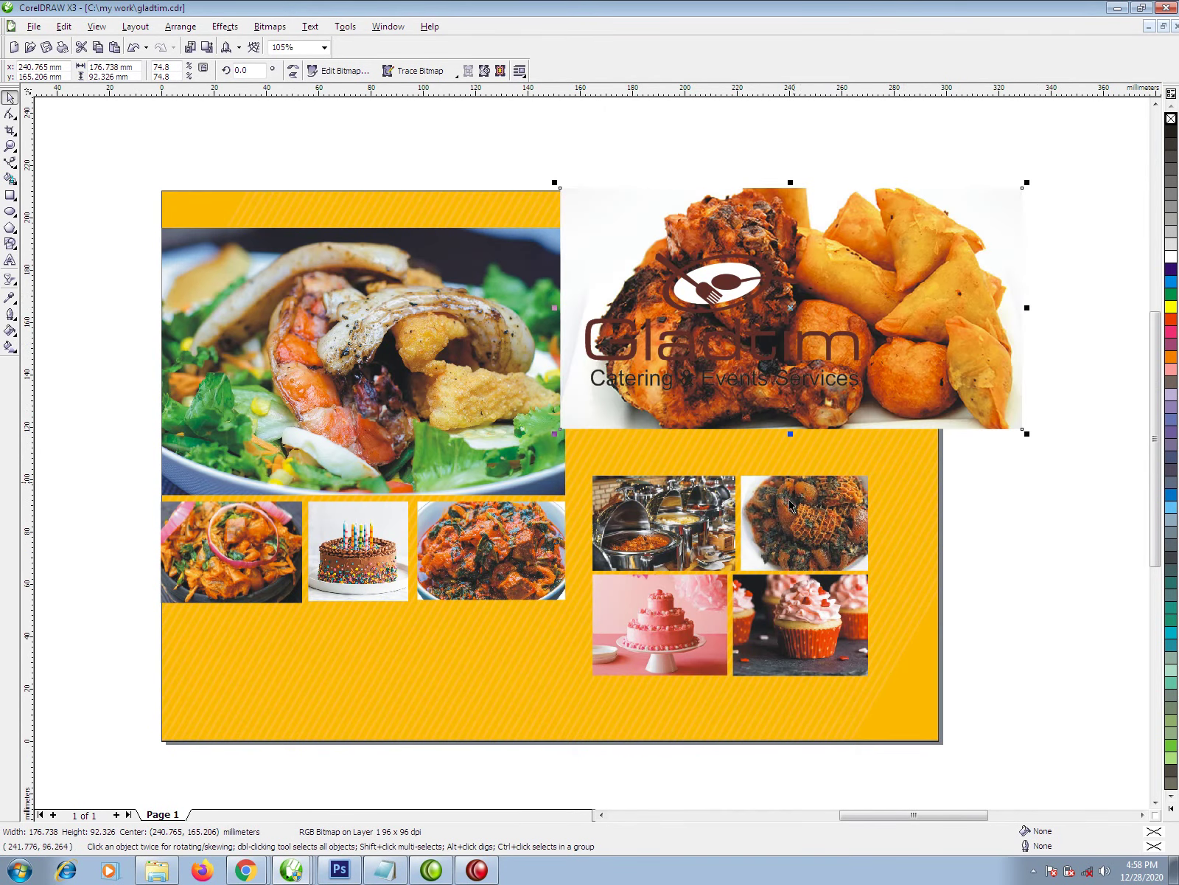
# Step: Apply a uniform transparency to the chicken photo in Subtract mode with the amount set to 84
pyautogui.click(10, 279)
pyautogui.click(97, 71)
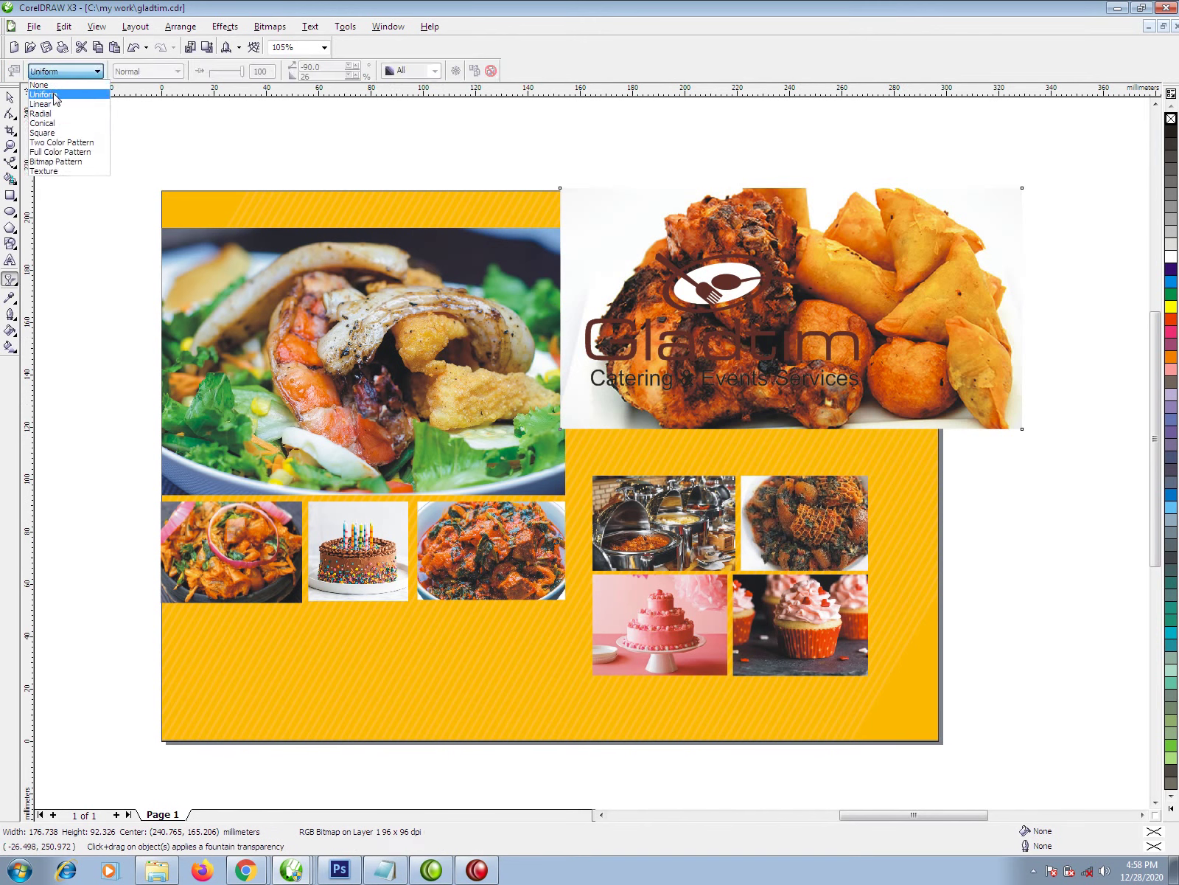
pyautogui.click(53, 95)
pyautogui.click(177, 71)
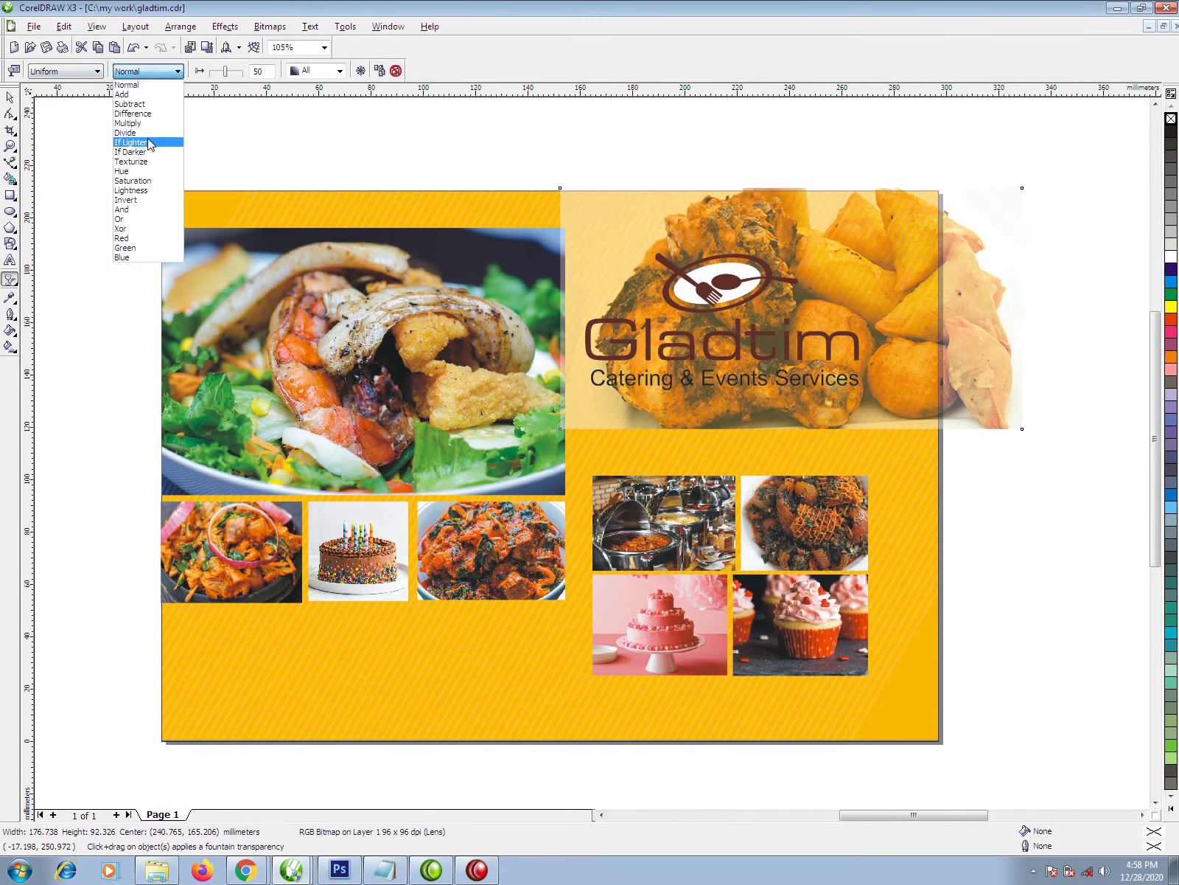
pyautogui.click(144, 99)
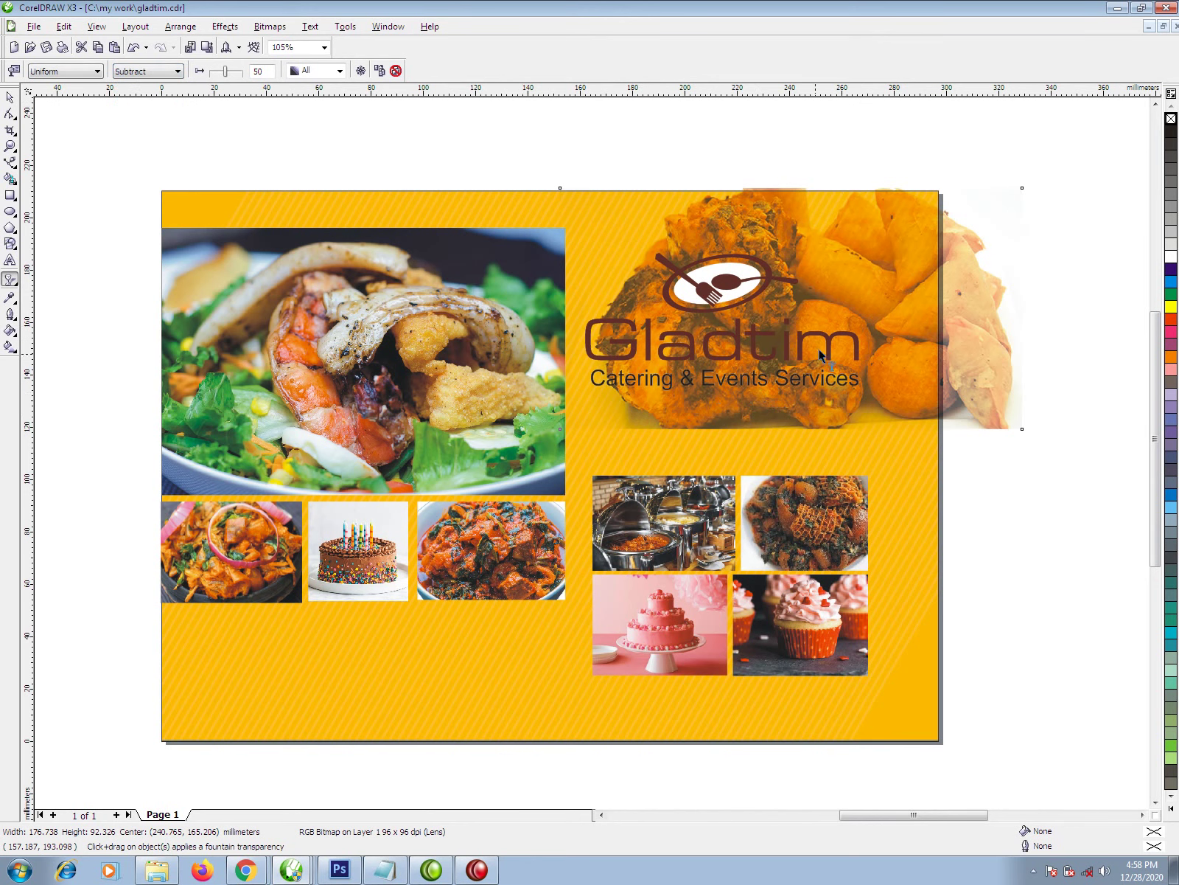
pyautogui.press('space')
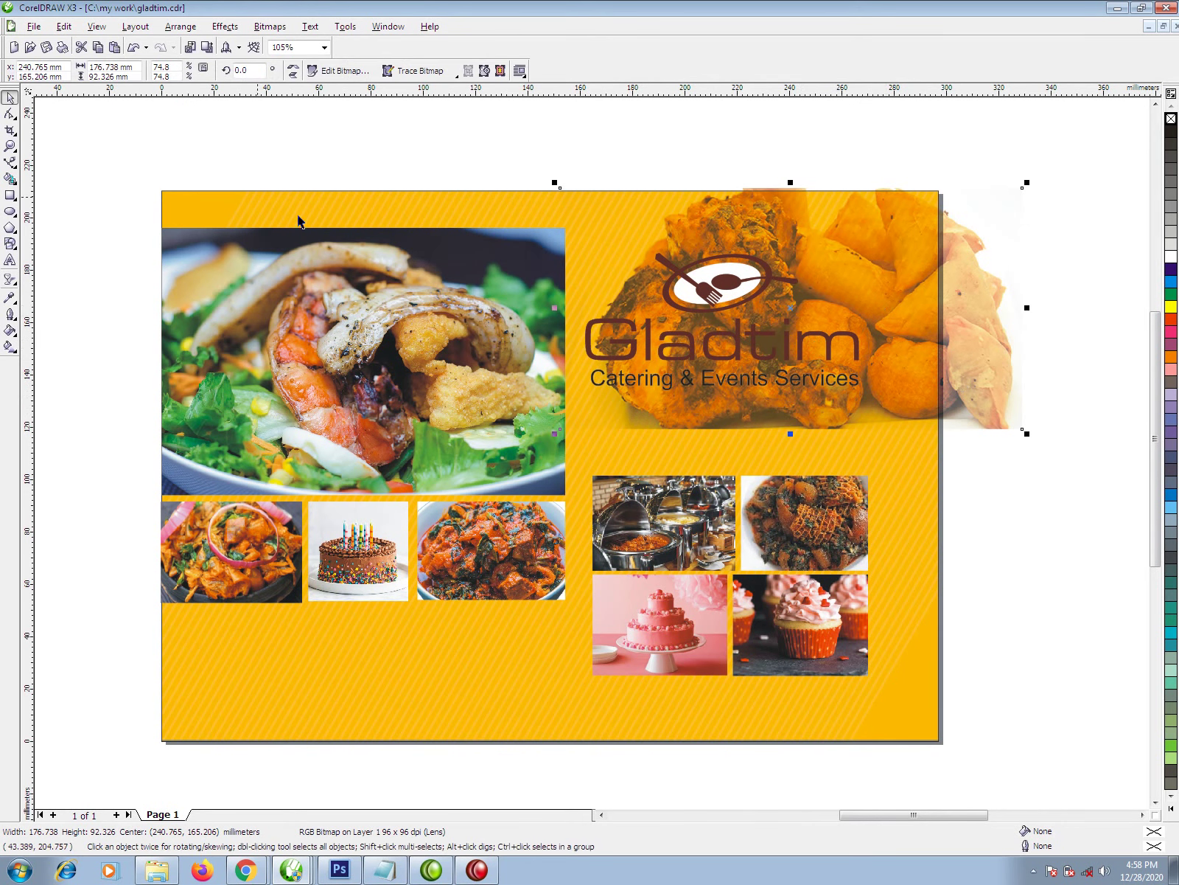
pyautogui.press('space')
pyautogui.click(238, 72)
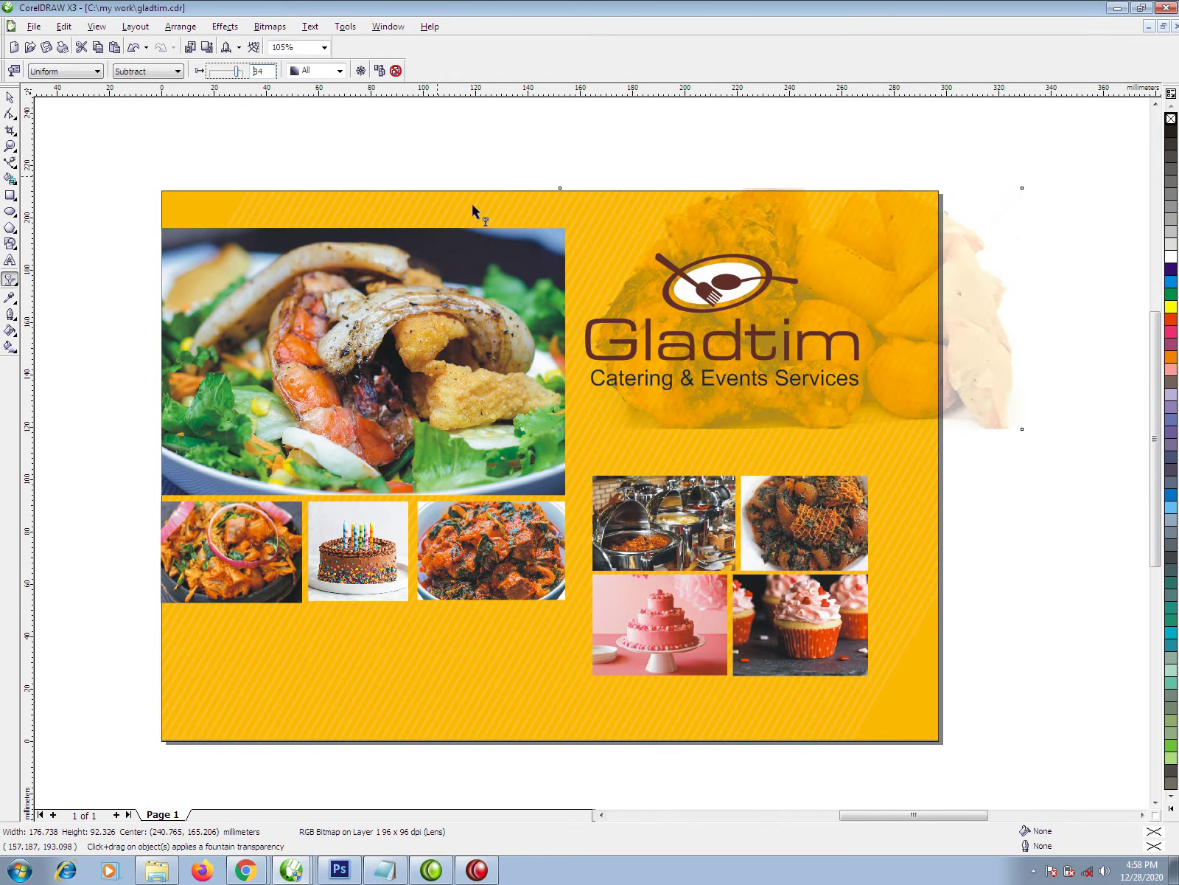
# Step: Move the faded chicken photo down over the page and convert it to a 300 dpi RGB bitmap with transparent background
pyautogui.click(9, 97)
pyautogui.moveTo(974, 363); pyautogui.dragTo(822, 531)
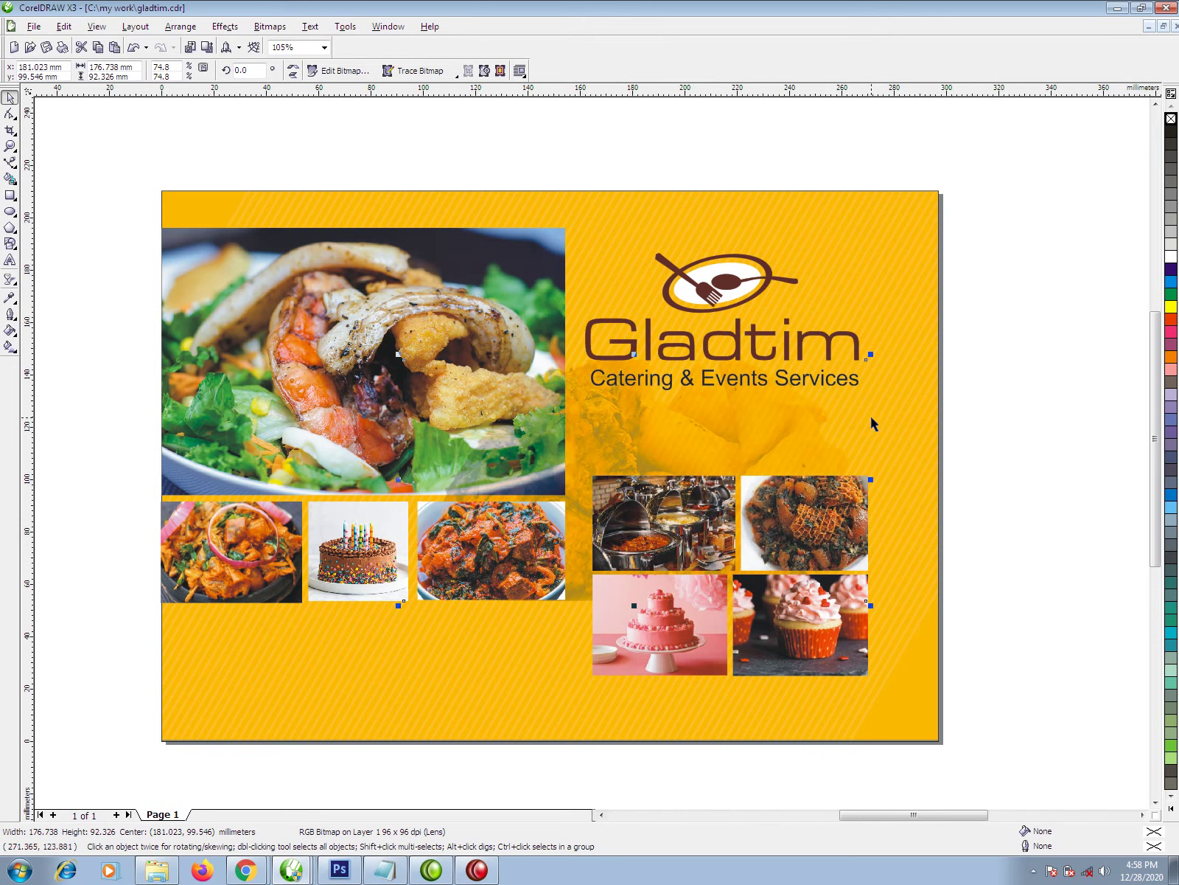
pyautogui.hotkey('alt', 'b')
pyautogui.press('Return')
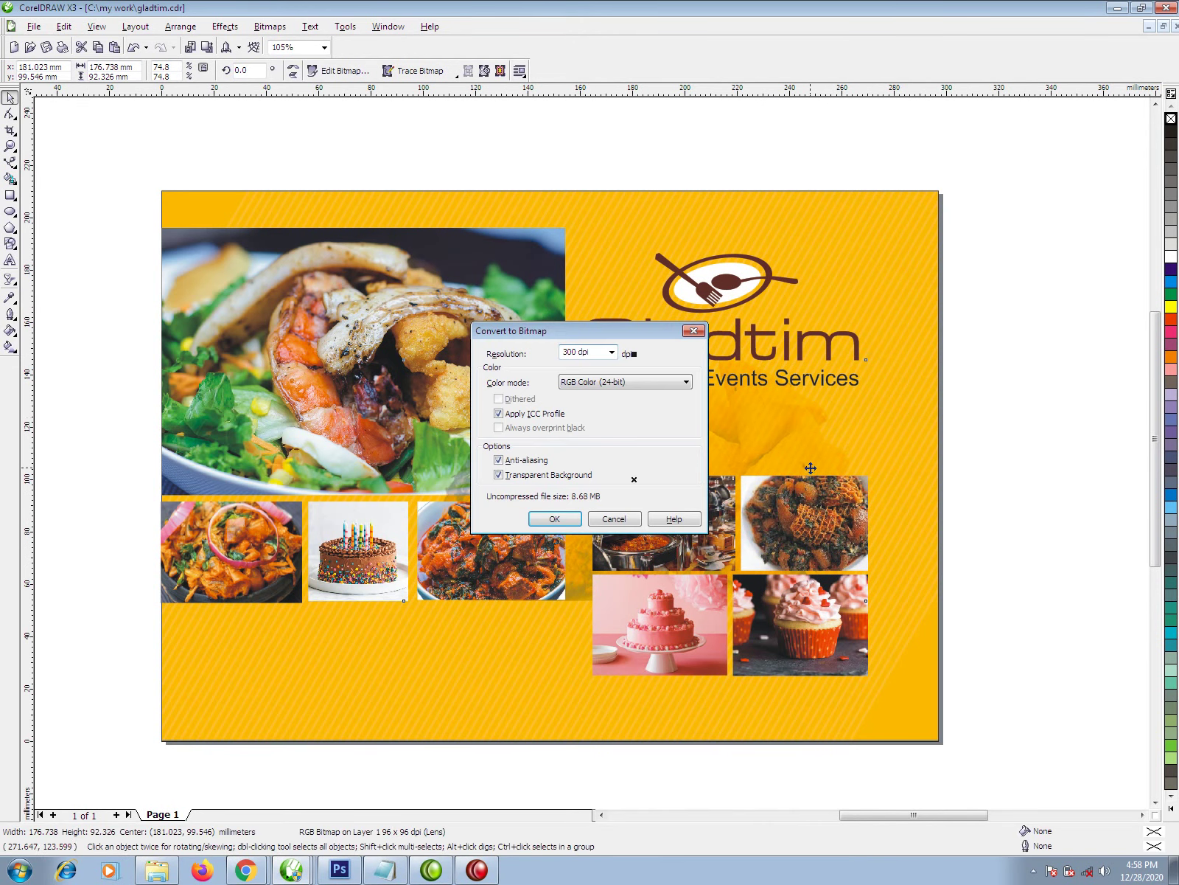
# Step: PowerClip the faded chicken photo inside the yellow page background and reposition it within the clip behind the logo
pyautogui.moveTo(791, 436); pyautogui.dragTo(901, 267)
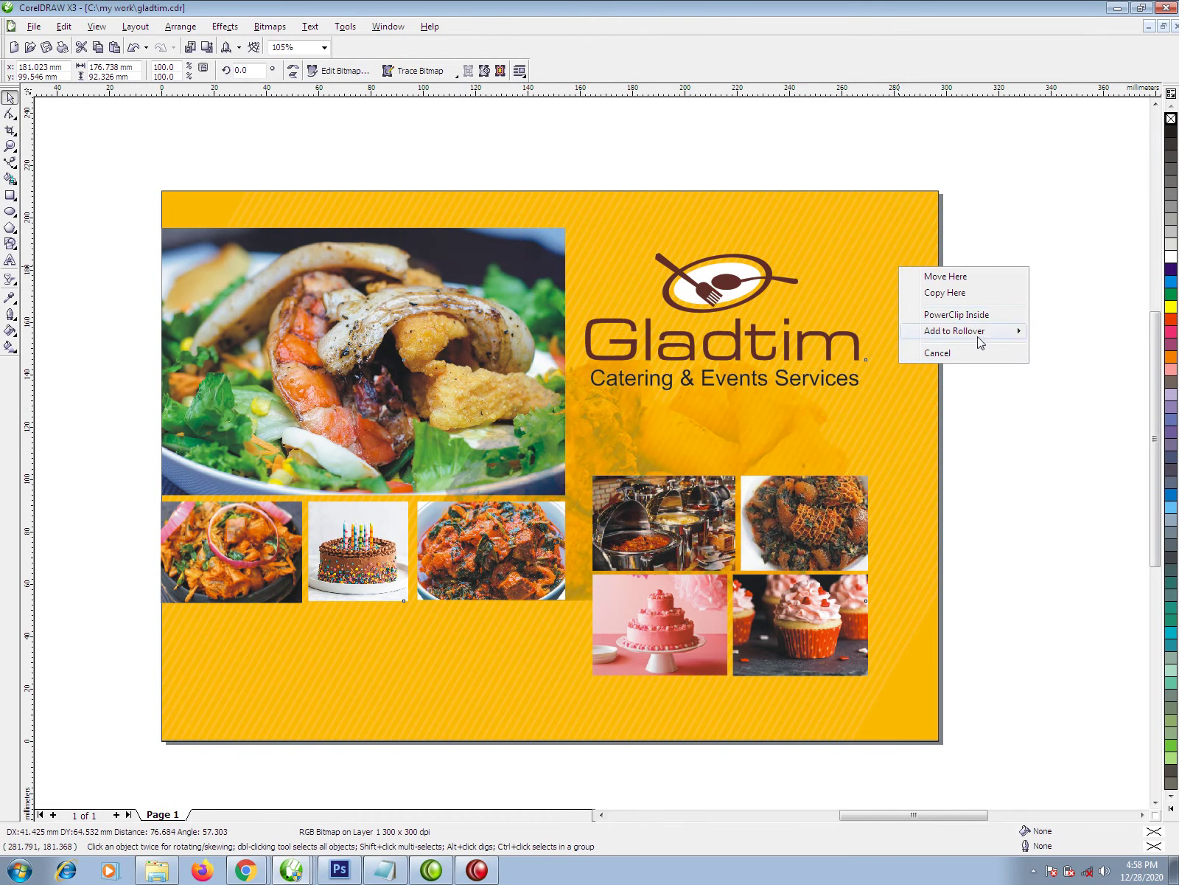
pyautogui.click(962, 314)
pyautogui.keyDown('ctrl'); pyautogui.click(882, 490); pyautogui.keyUp('ctrl')
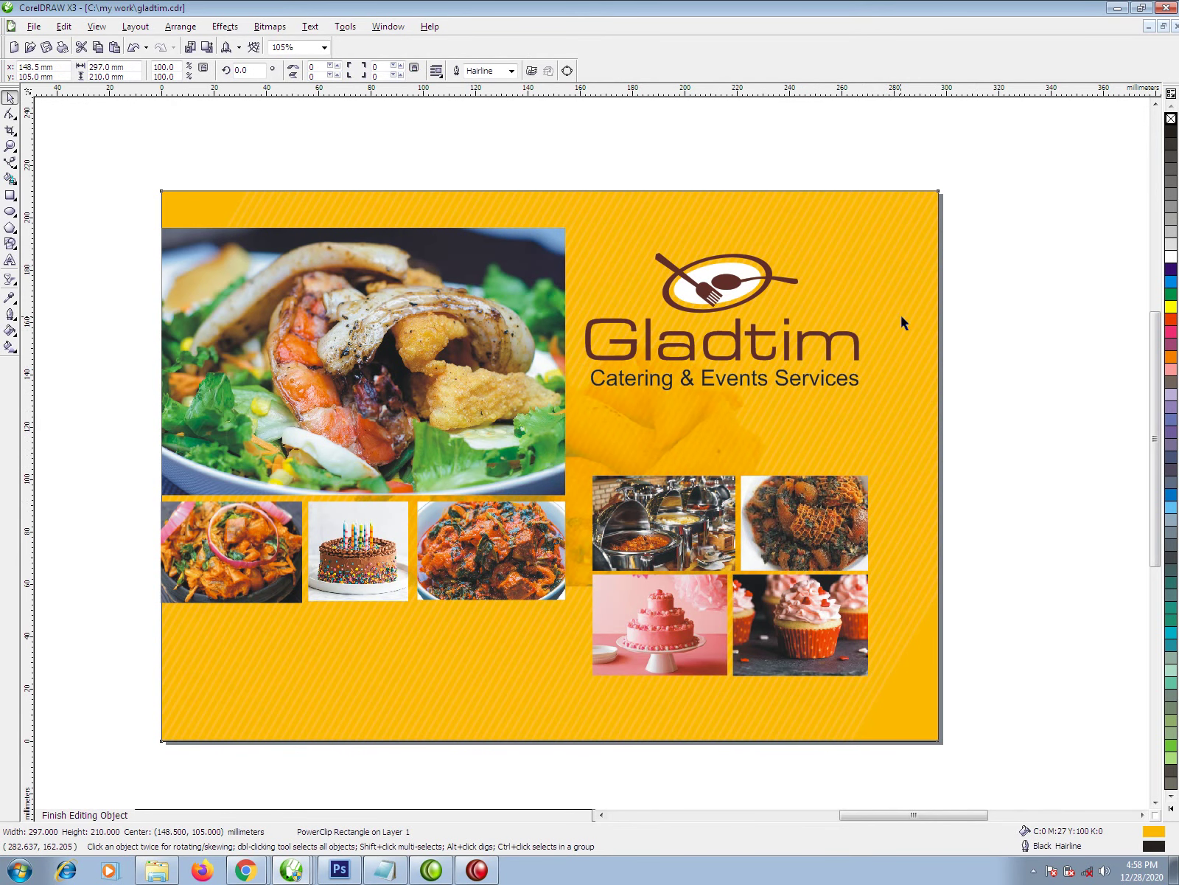
pyautogui.moveTo(620, 416); pyautogui.dragTo(829, 317)
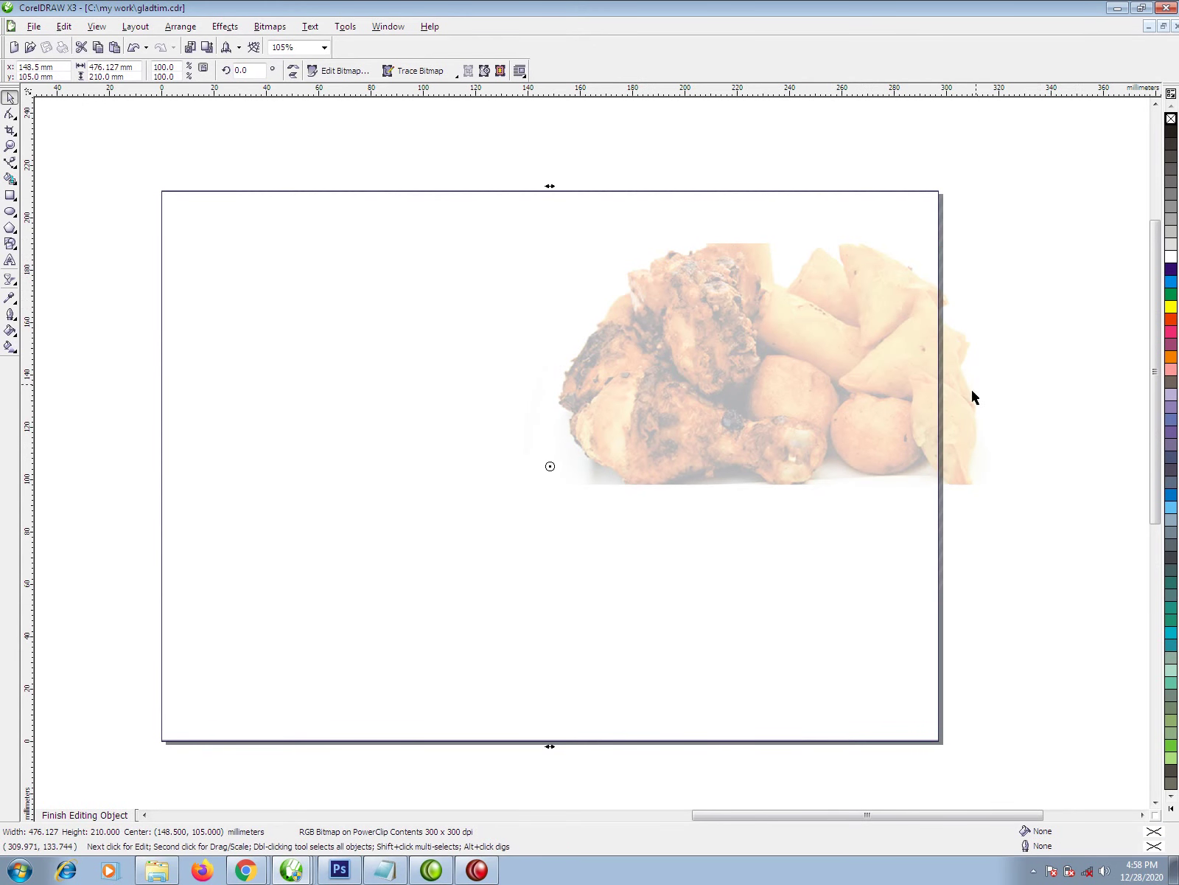
pyautogui.click(85, 815)
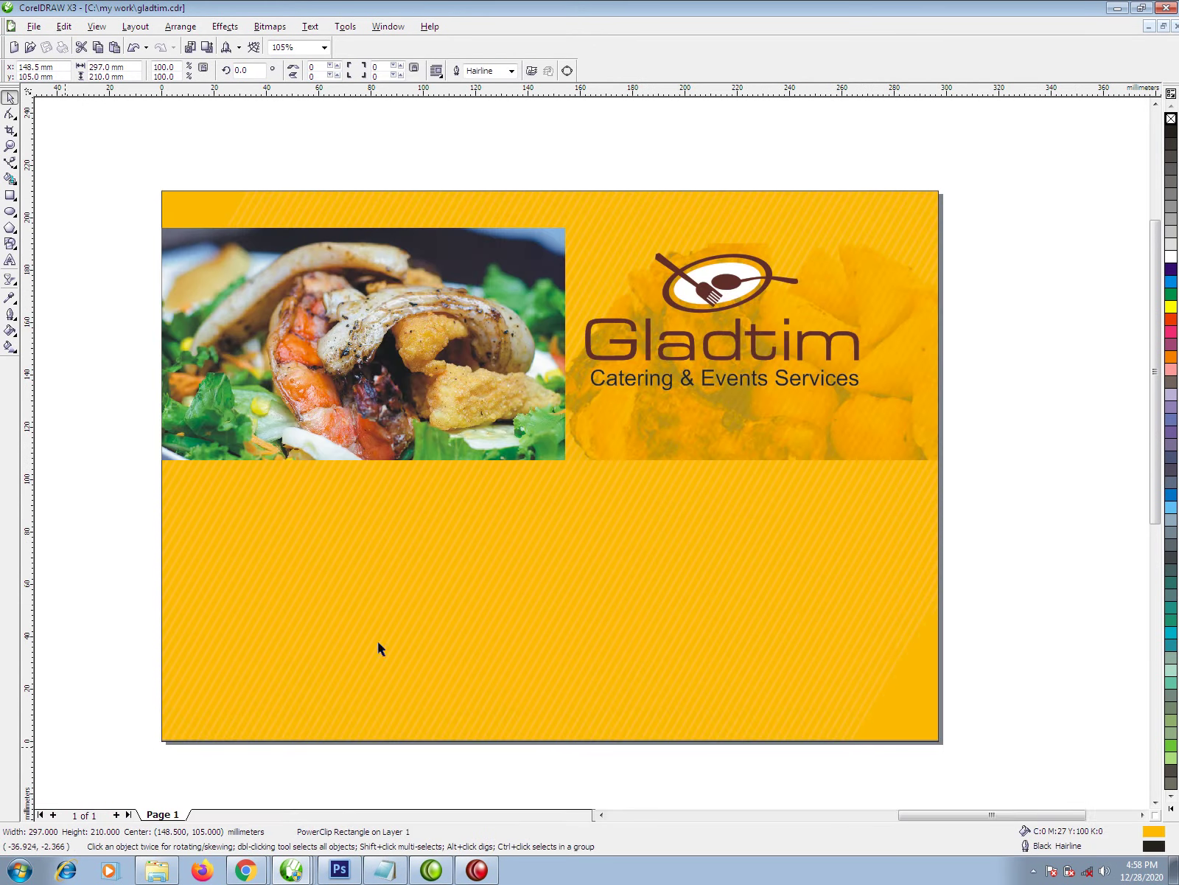
# Step: Move the whole Gladtim logo slightly down and to the right, and colour its Catering & Events Services tagline white
pyautogui.moveTo(1036, 181); pyautogui.dragTo(567, 466)
pyautogui.moveTo(859, 347); pyautogui.dragTo(885, 374)
pyautogui.click(980, 426)
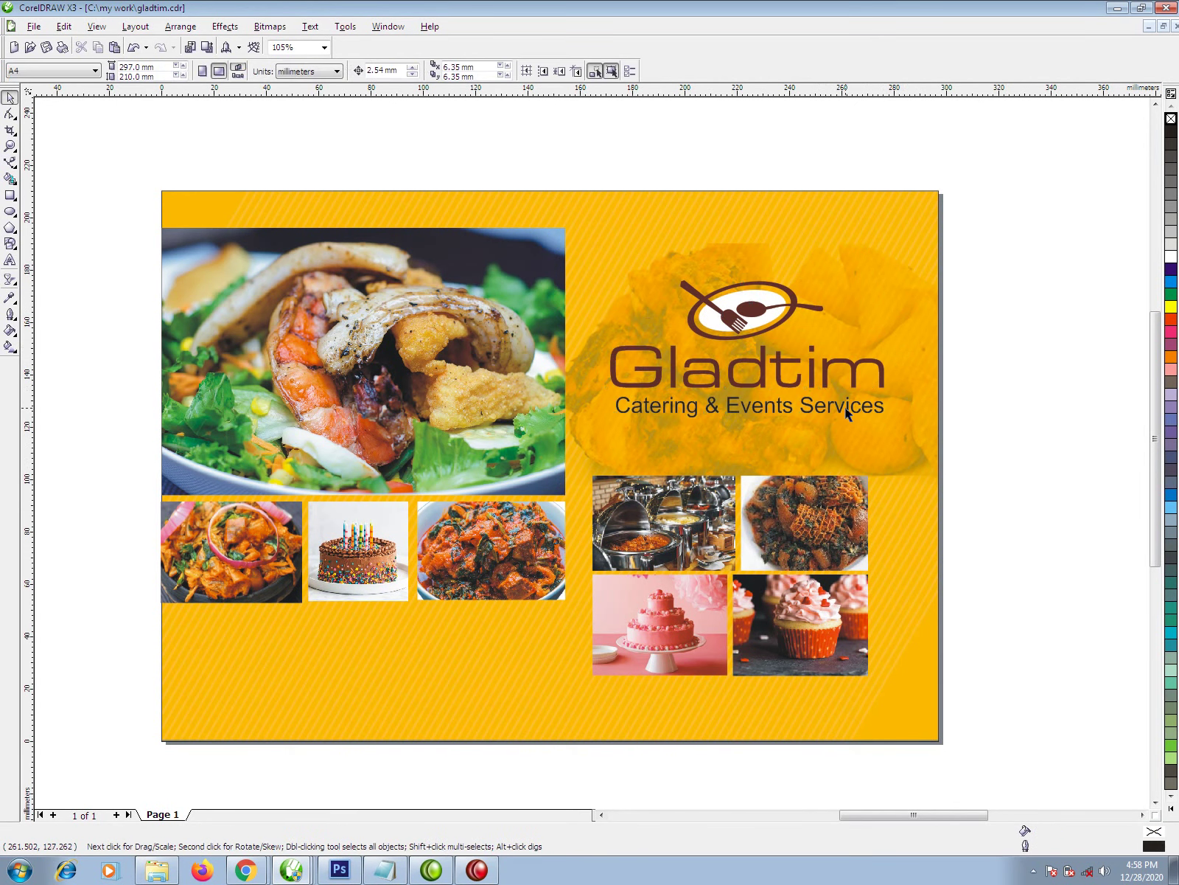
pyautogui.click(845, 407)
pyautogui.click(1170, 256)
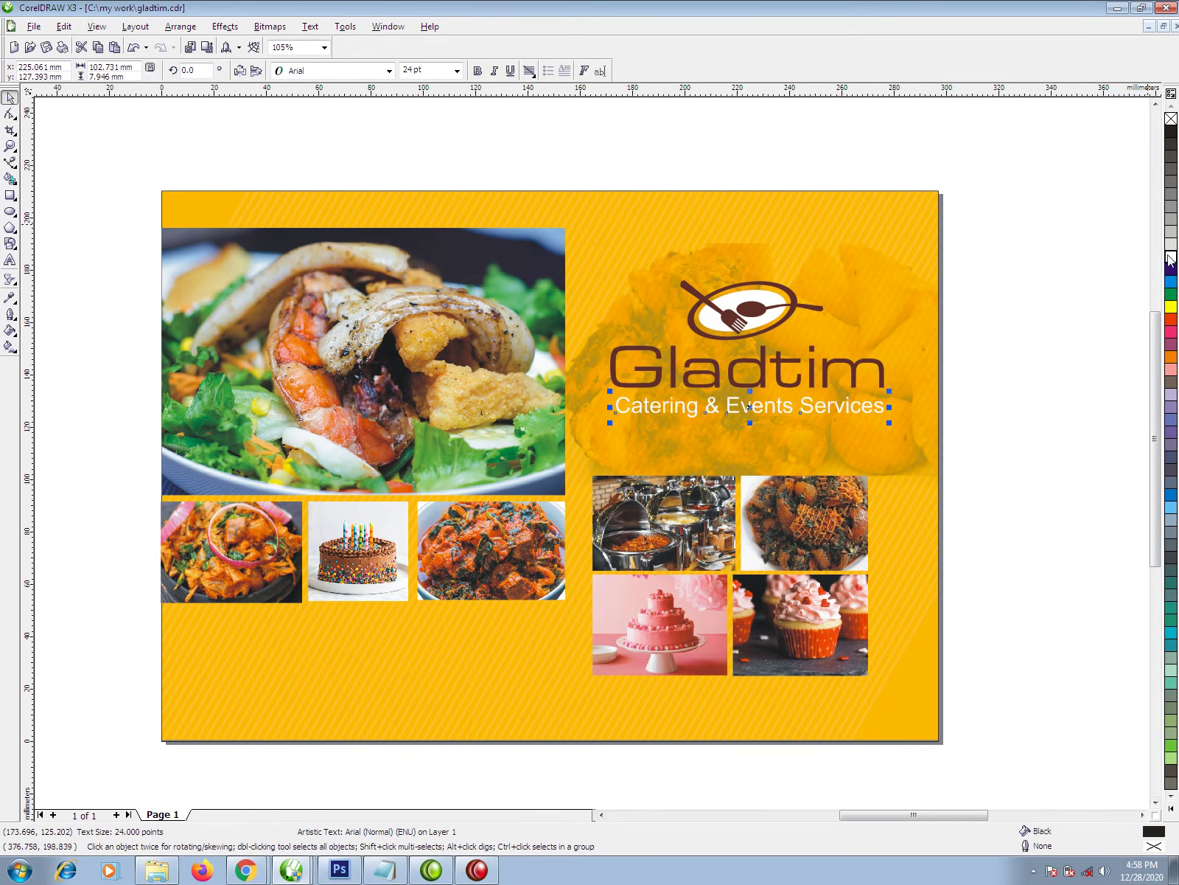
# Step: Enlarge the four-photo group under the logo to about 126 mm wide and position it against the page's right edge
pyautogui.press('F4')
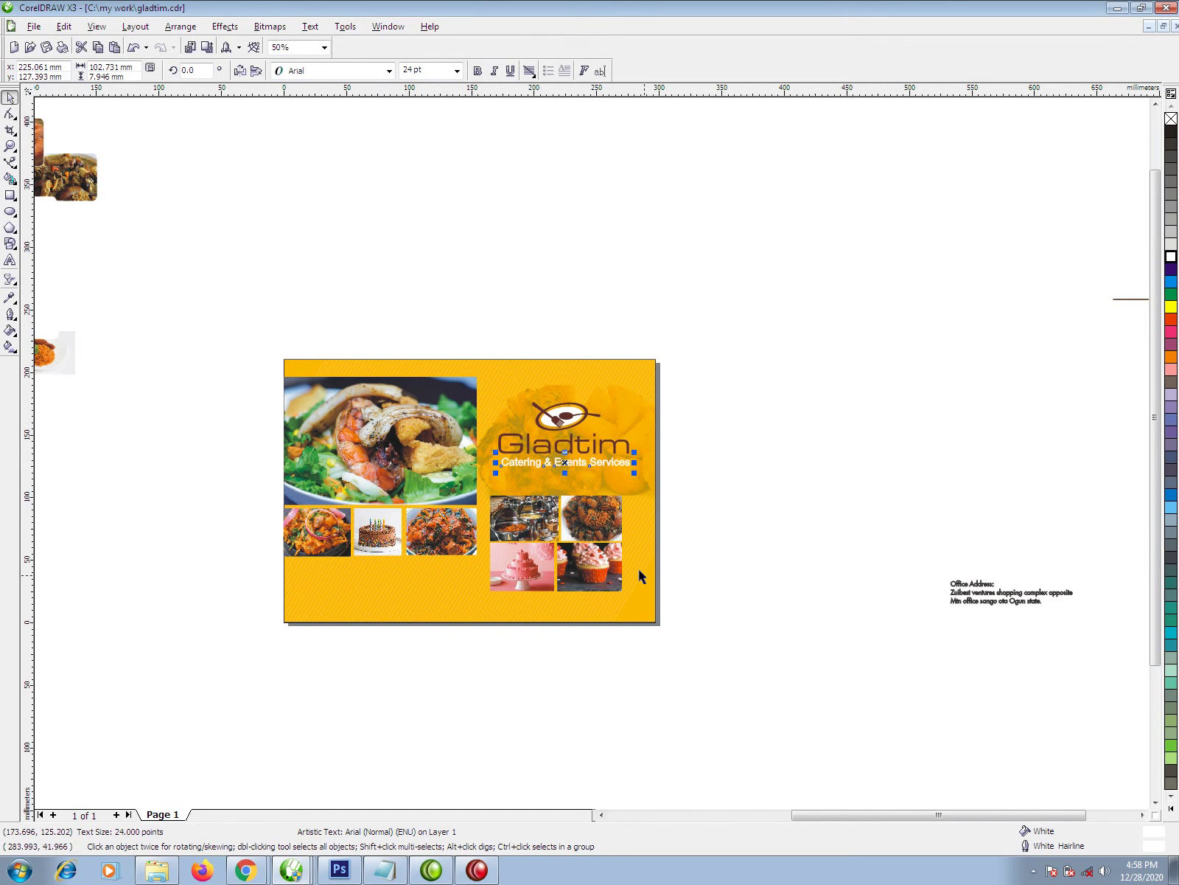
pyautogui.moveTo(679, 478); pyautogui.dragTo(482, 621)
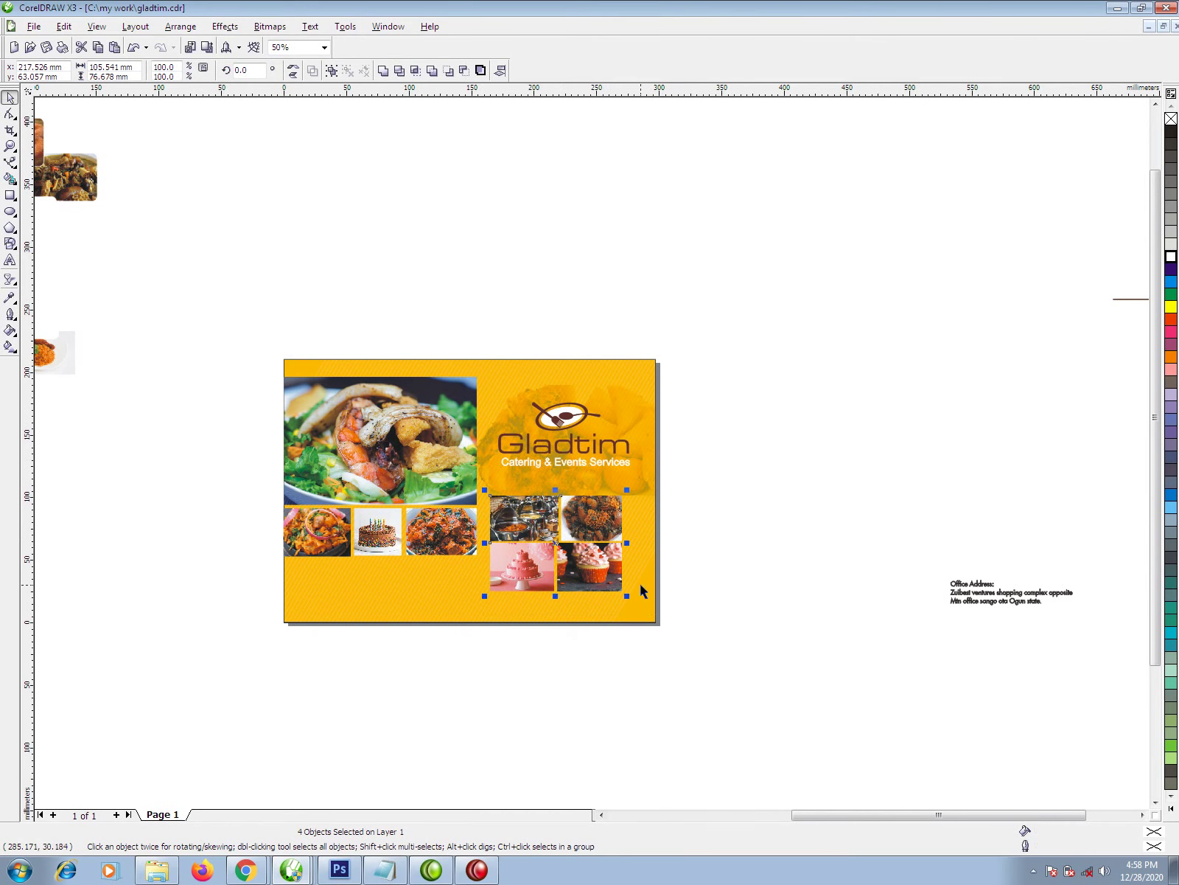
pyautogui.moveTo(628, 596); pyautogui.dragTo(653, 614)
pyautogui.moveTo(570, 551); pyautogui.dragTo(570, 528)
pyautogui.moveTo(635, 555); pyautogui.dragTo(642, 568)
pyautogui.click(734, 568)
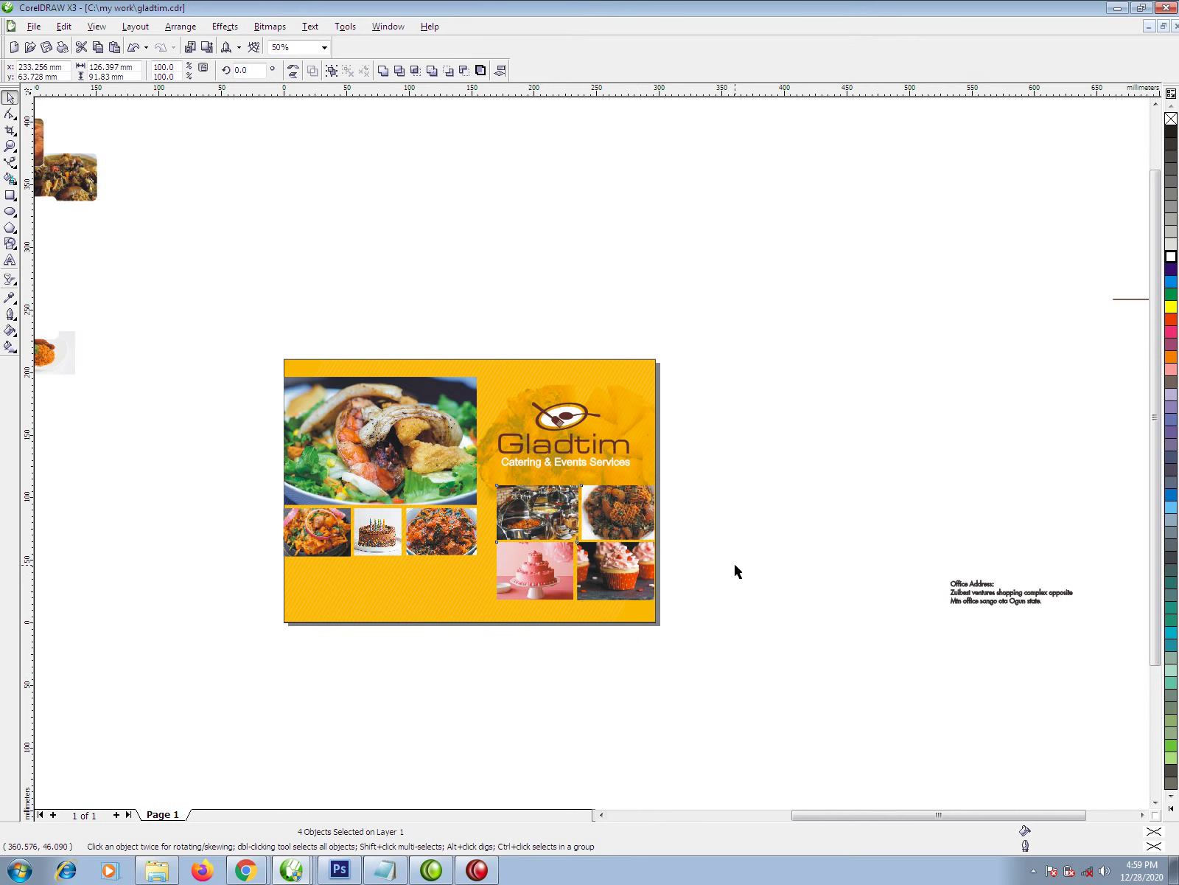
# Step: Make a reduced copy of the page background in the lower-right corner and stretch it into a strip about 127 by 24 mm
pyautogui.click(286, 365)
pyautogui.moveTo(277, 353); pyautogui.dragTo(557, 592)
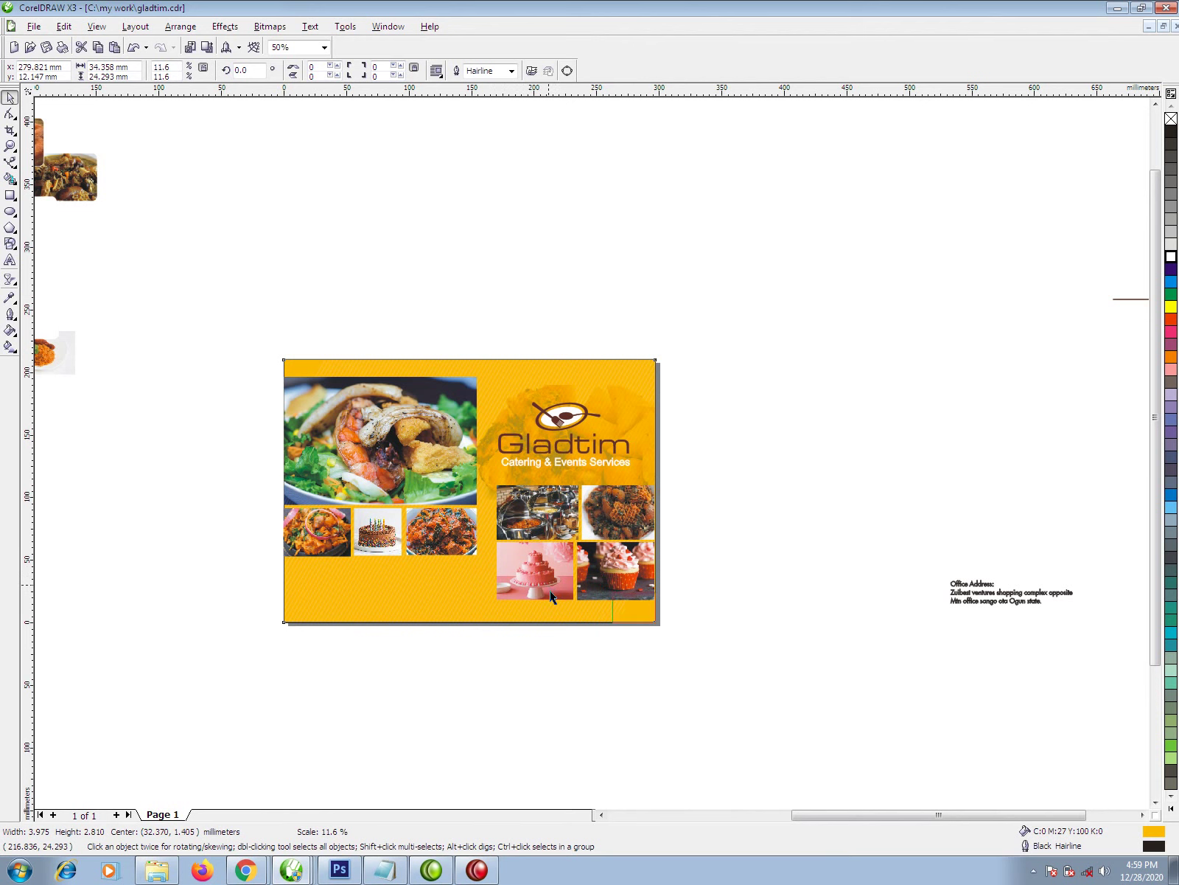
pyautogui.rightClick(549, 587)
pyautogui.click(628, 613)
pyautogui.click(628, 613)
pyautogui.moveTo(611, 606); pyautogui.dragTo(491, 605)
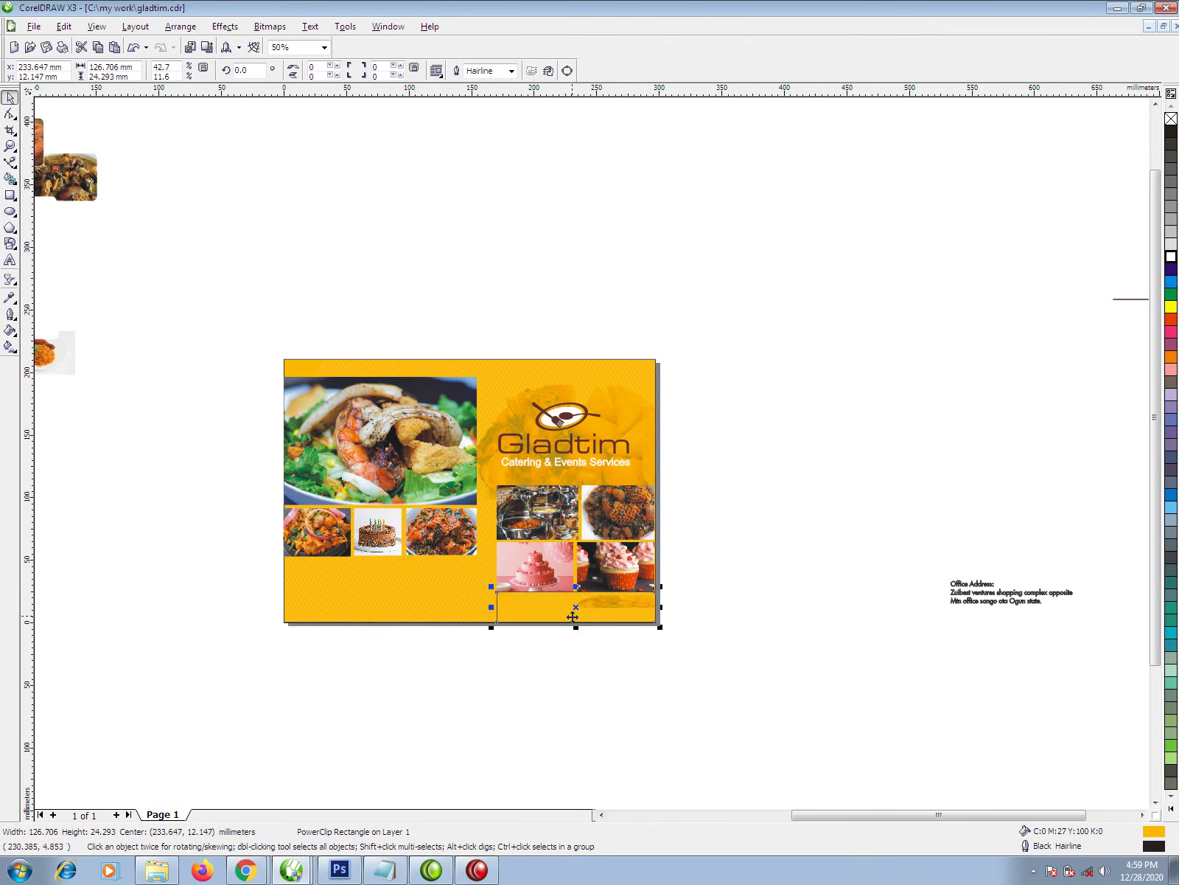
# Step: Copy the Gladtim lettering's dark brown fill onto the strip and extract the strip's PowerClip contents
pyautogui.moveTo(591, 457); pyautogui.dragTo(633, 615)
pyautogui.click(735, 696)
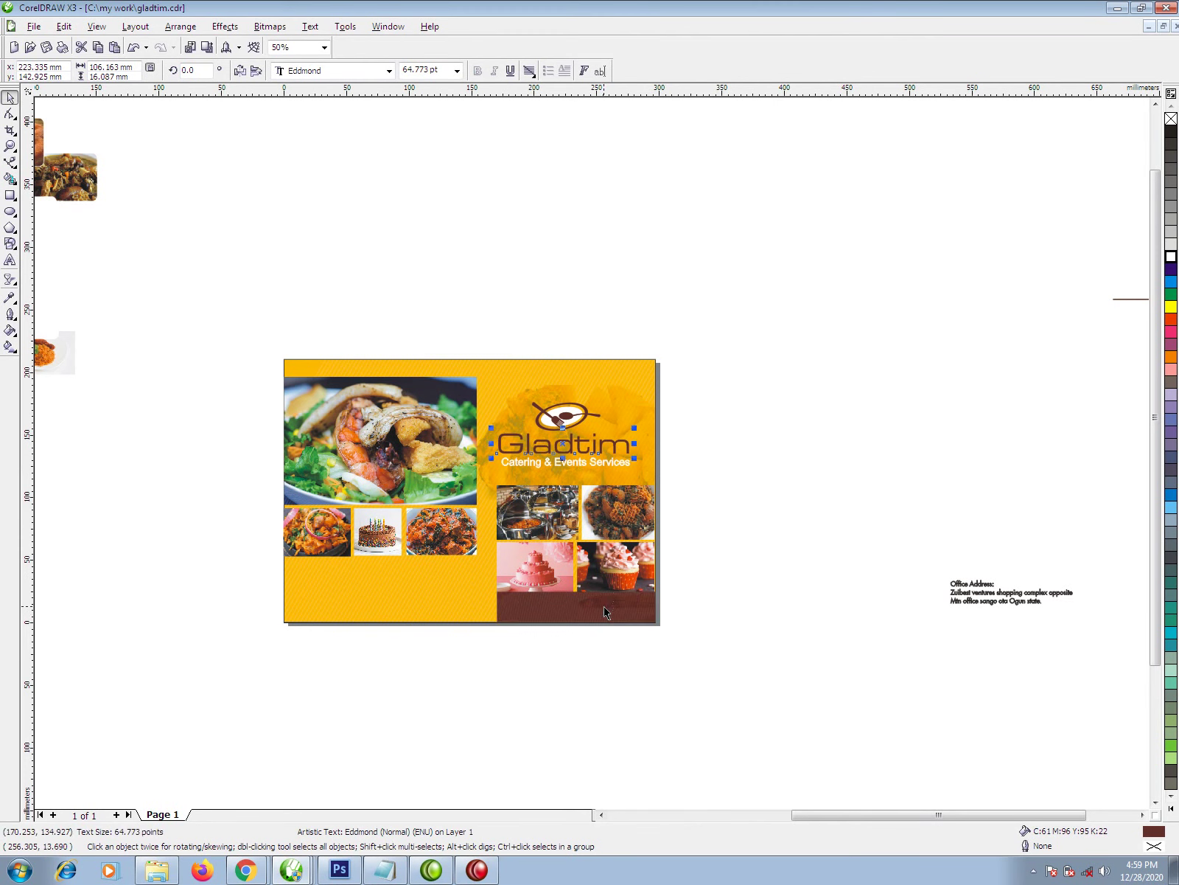
pyautogui.rightClick(605, 619)
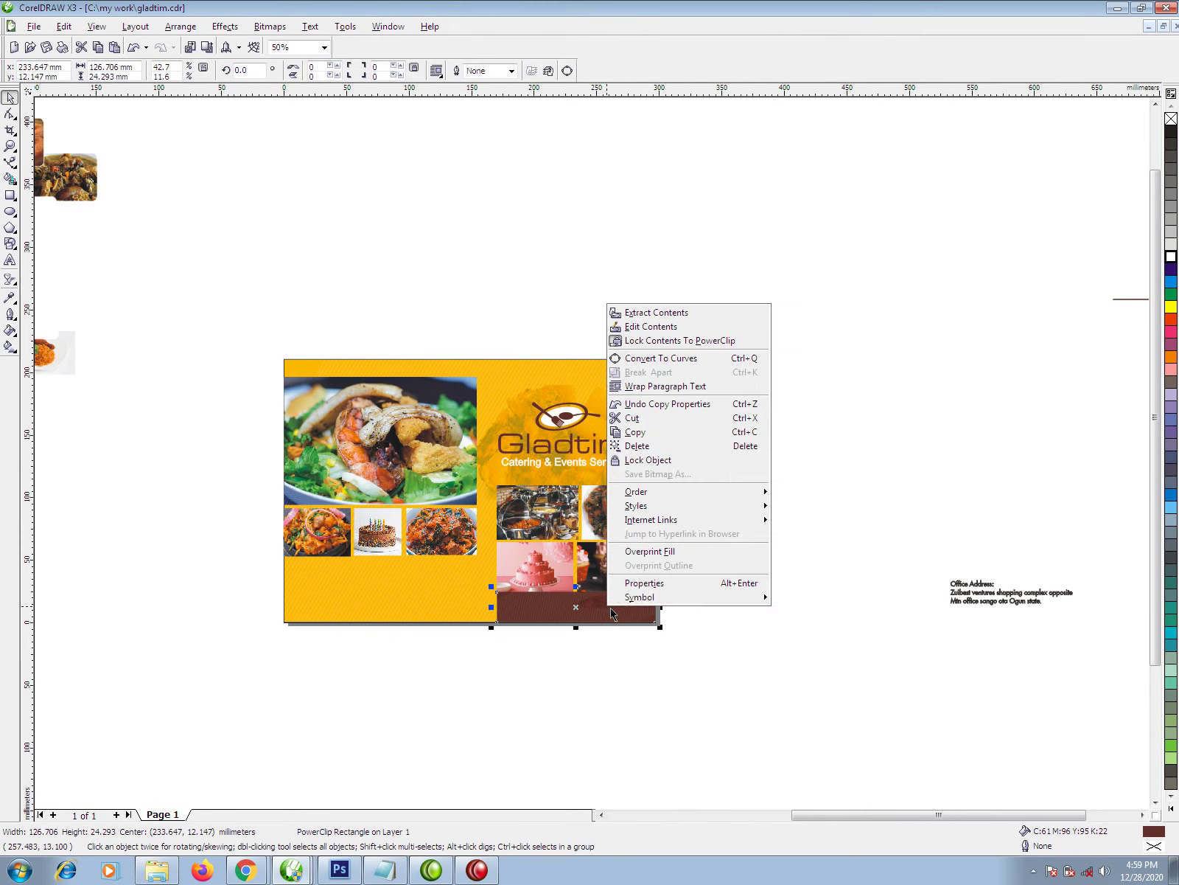
pyautogui.click(641, 313)
pyautogui.click(919, 598)
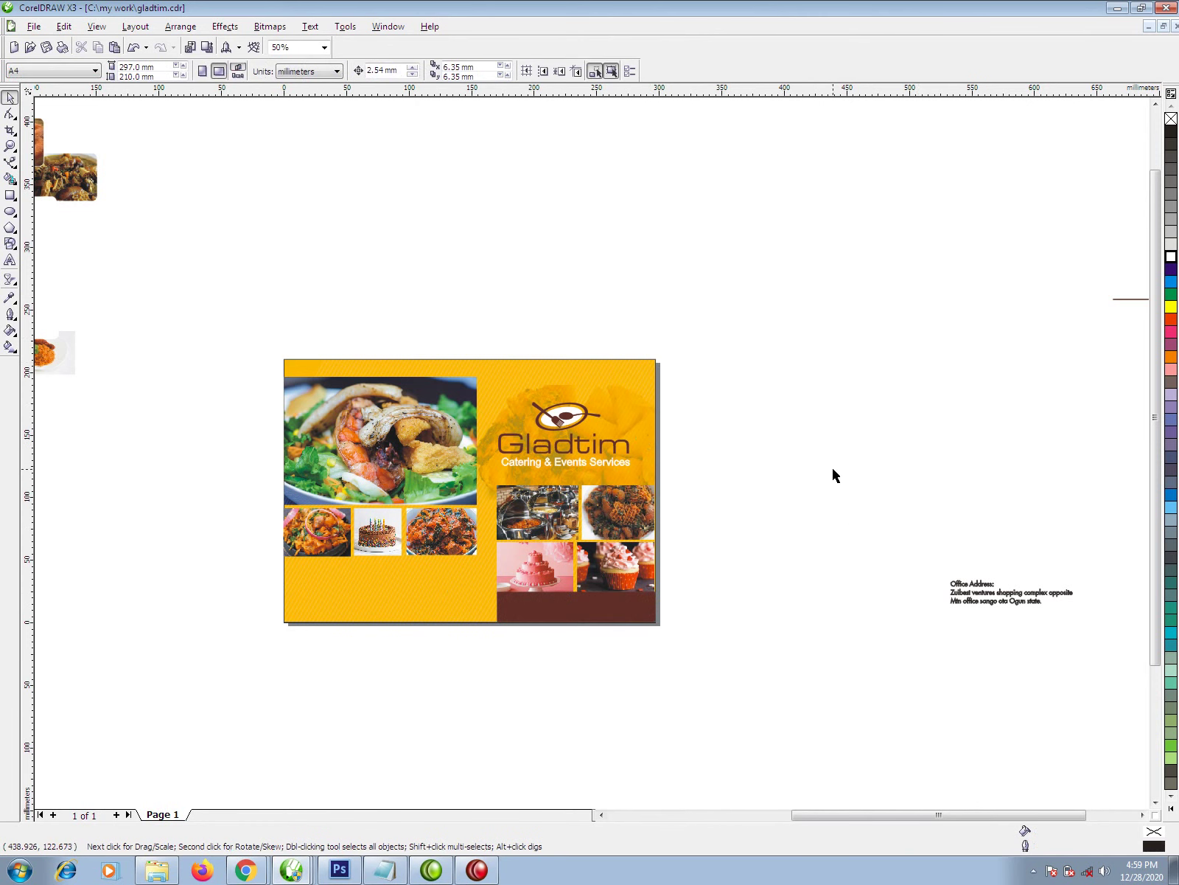
# Step: Place the two Gladtim catering text lines with their icons below the row of three small photos
pyautogui.moveTo(688, 460); pyautogui.dragTo(999, 753)
pyautogui.moveTo(725, 615); pyautogui.dragTo(422, 570)
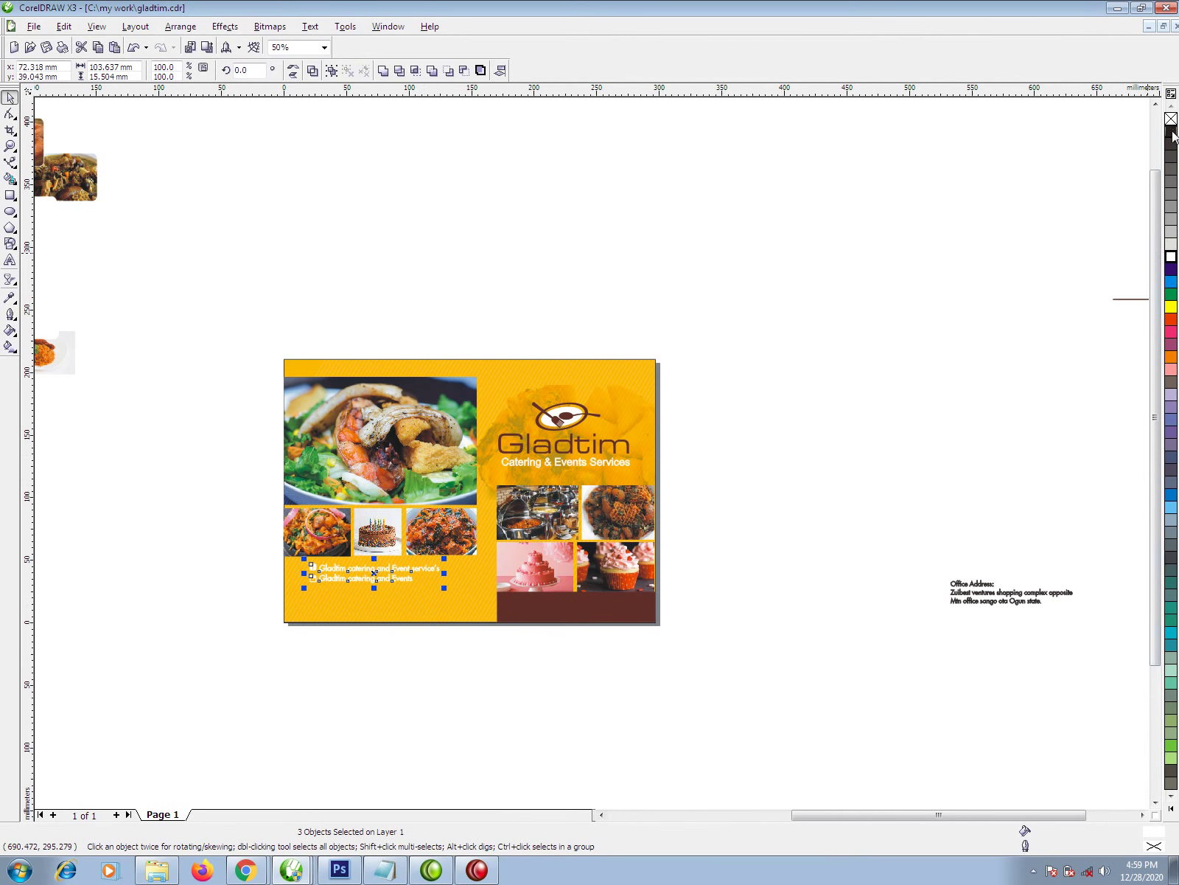
# Step: Copy the strip's brown fill onto the two Gladtim catering lines and their icons, and place the phone numbers with their icon below them
pyautogui.click(630, 611)
pyautogui.moveTo(631, 612); pyautogui.dragTo(430, 578)
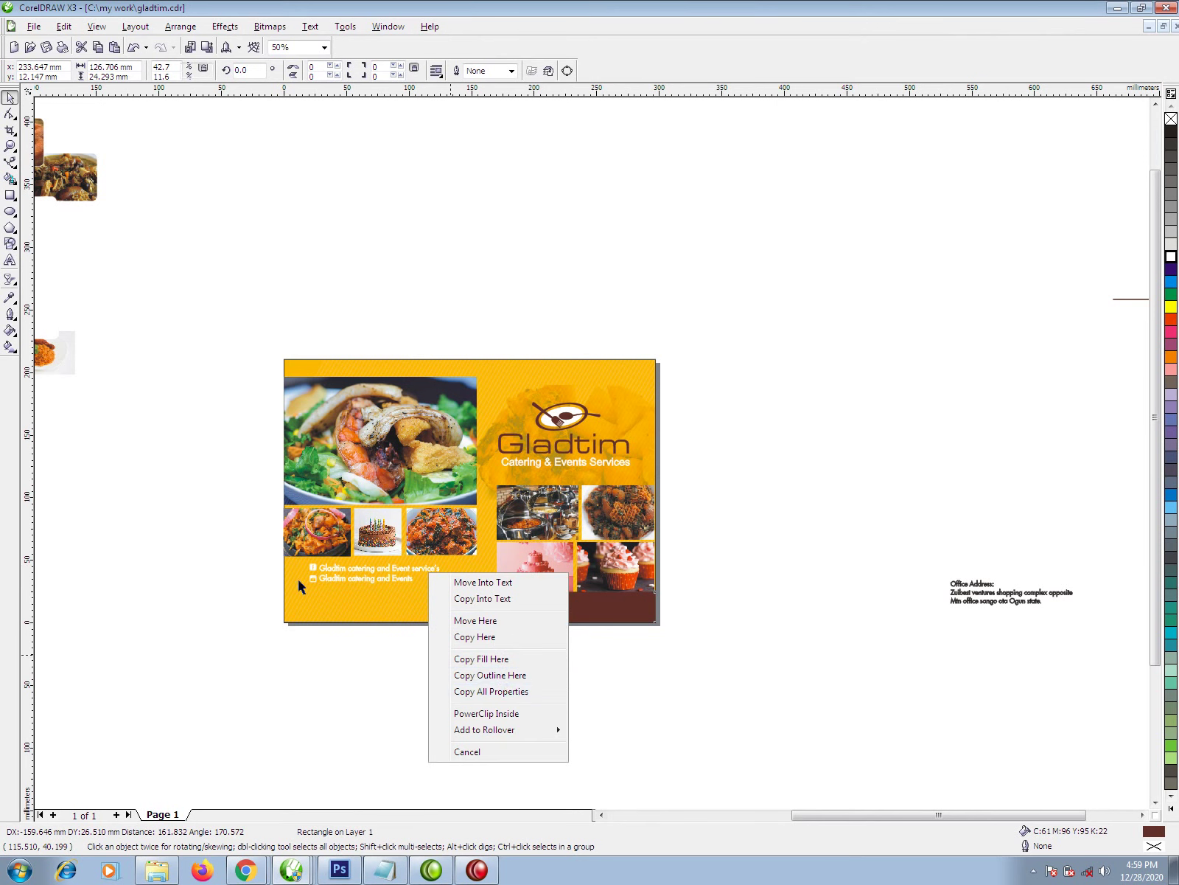
pyautogui.click(212, 554)
pyautogui.moveTo(396, 637); pyautogui.dragTo(486, 606)
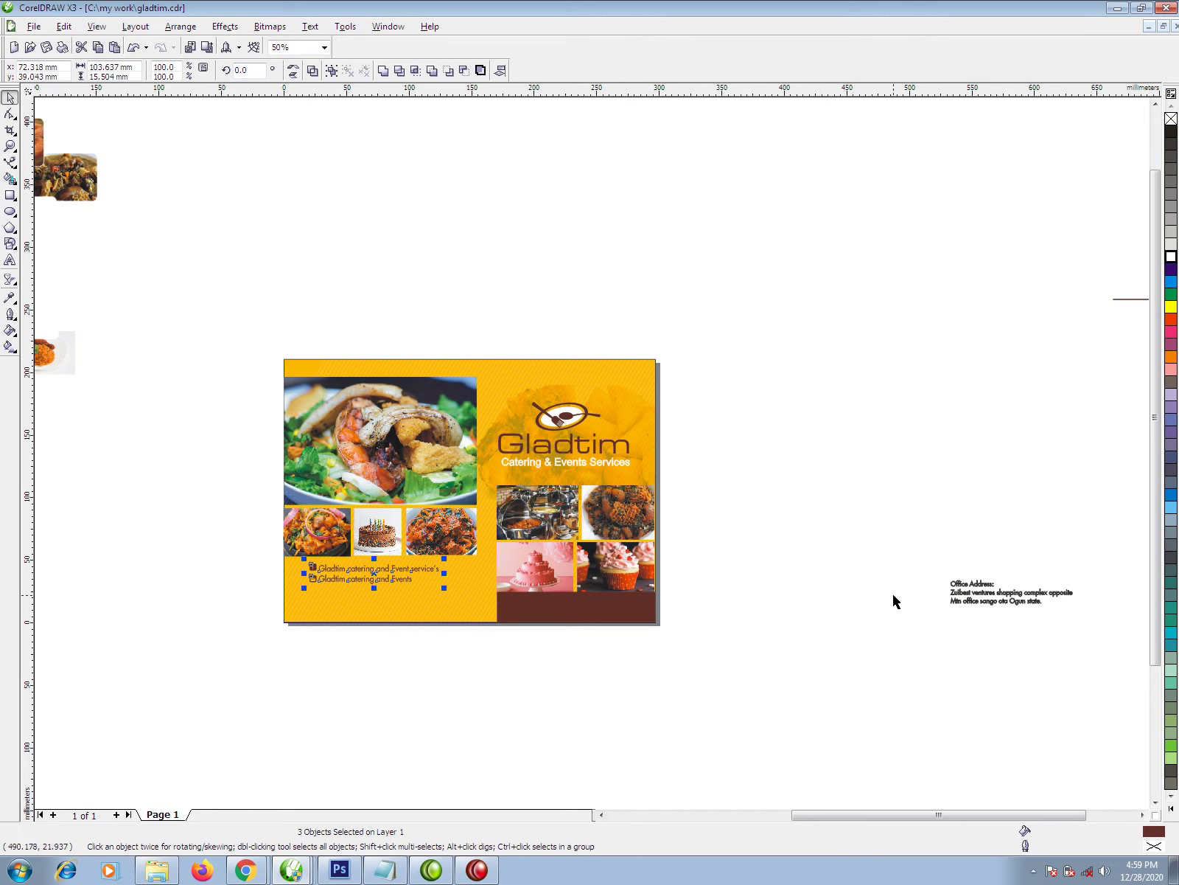
pyautogui.moveTo(709, 498); pyautogui.dragTo(936, 681)
pyautogui.moveTo(899, 596); pyautogui.dragTo(341, 602)
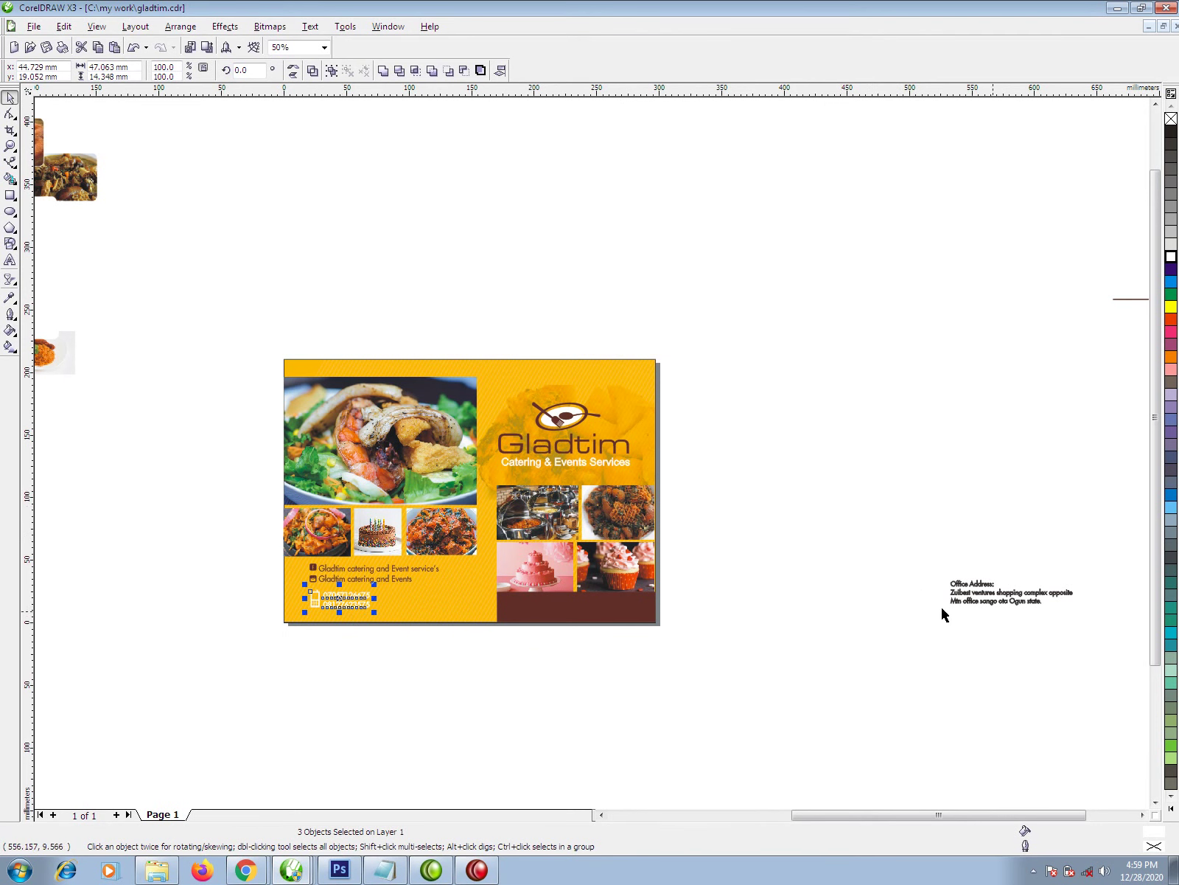
# Step: Move the office address text onto the brown strip and give it a white fill and outline
pyautogui.moveTo(1012, 601); pyautogui.dragTo(568, 607)
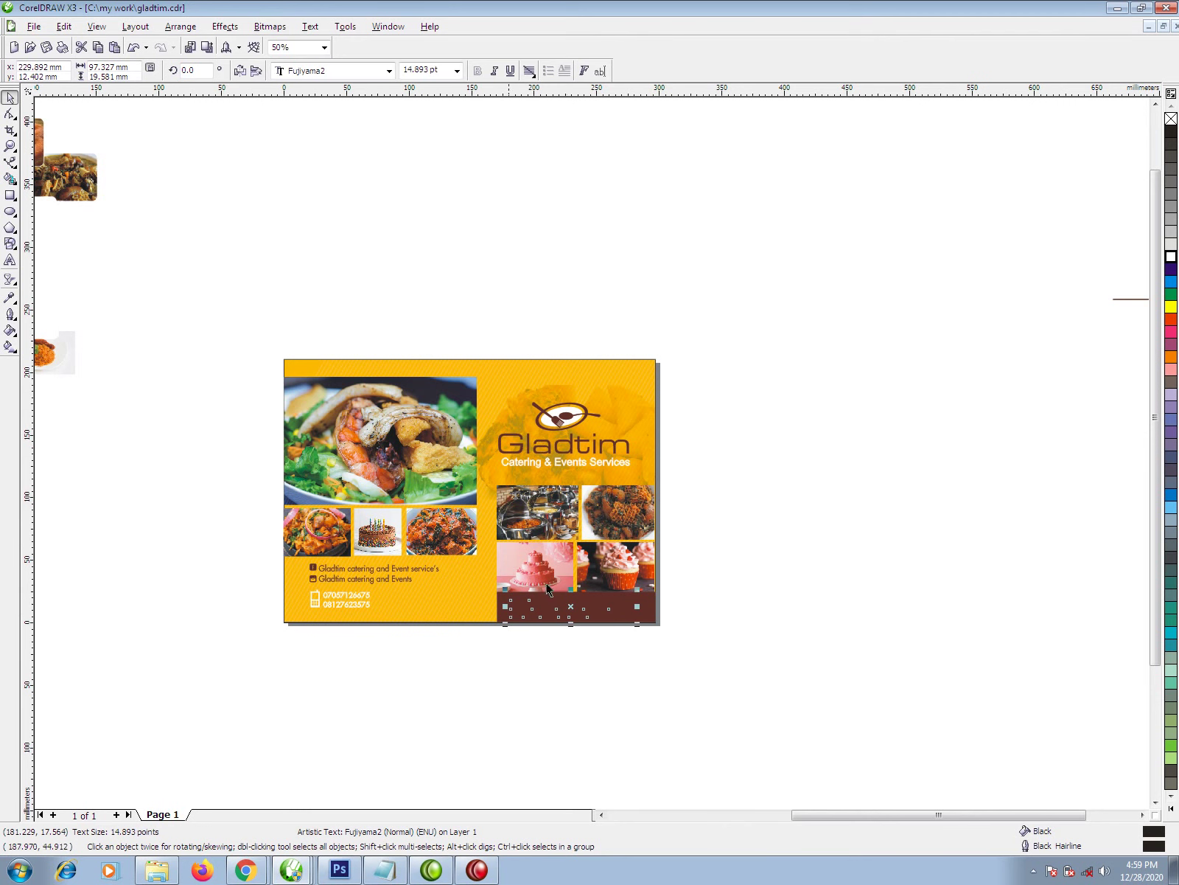
pyautogui.click(1171, 256)
pyautogui.rightClick(1171, 256)
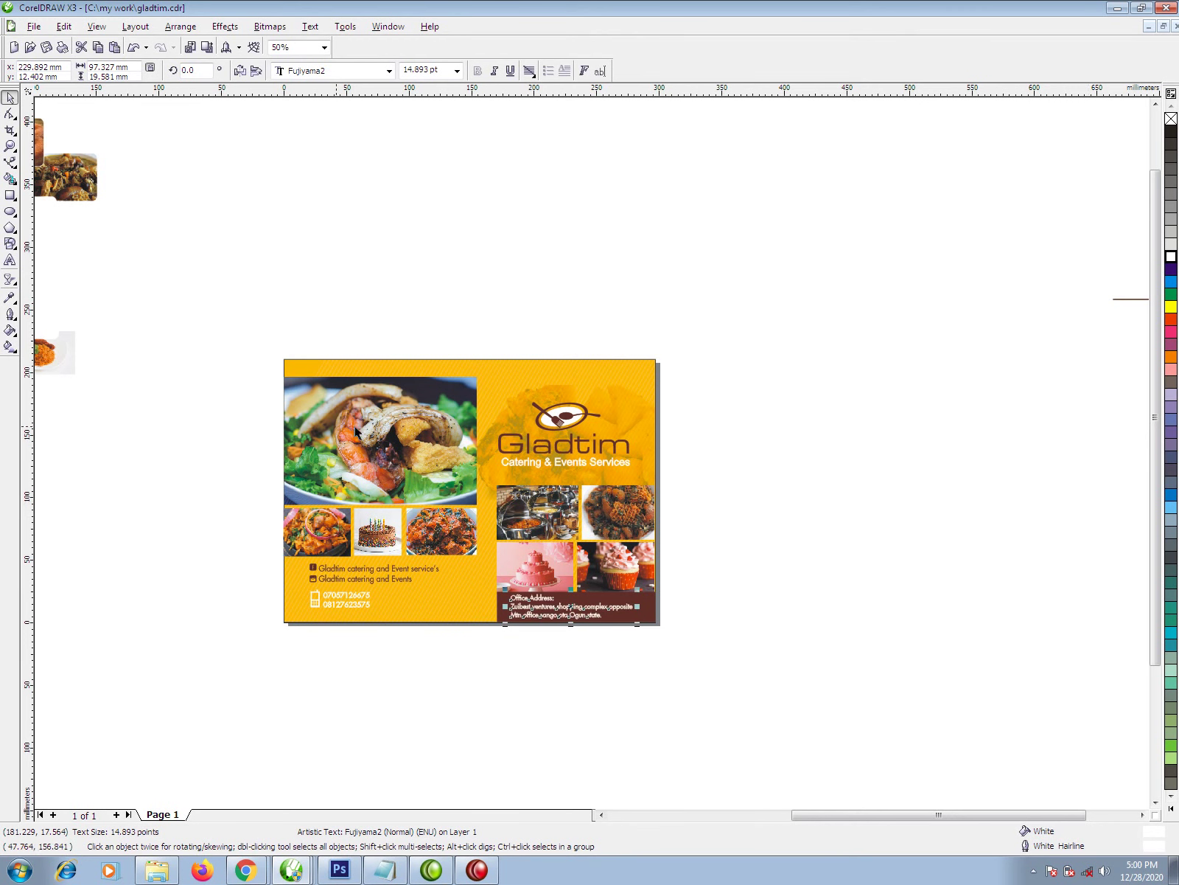
# Step: Copy the dark brown fill from the small social icon onto the phone icon and colour both phone numbers to match
pyautogui.press('z')
pyautogui.moveTo(219, 341); pyautogui.dragTo(715, 649)
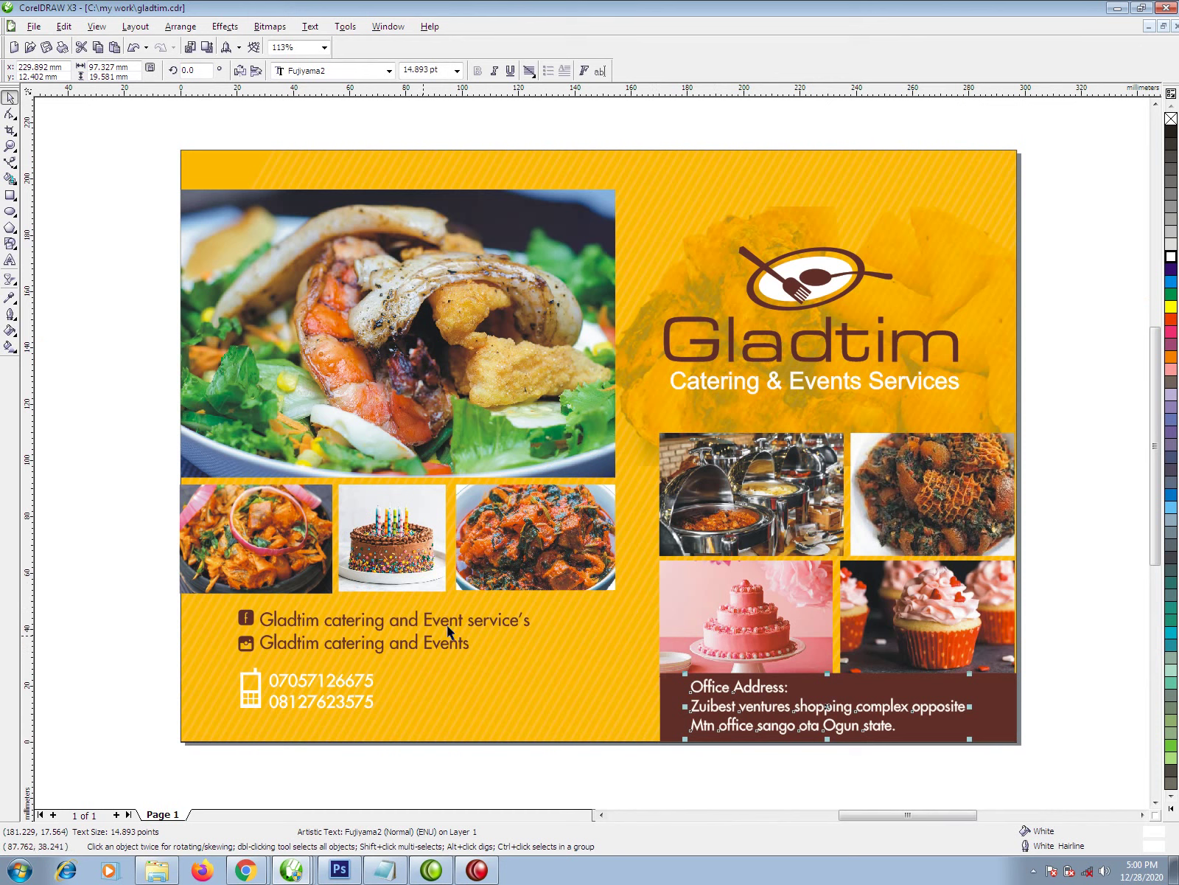
pyautogui.moveTo(241, 646); pyautogui.dragTo(260, 693)
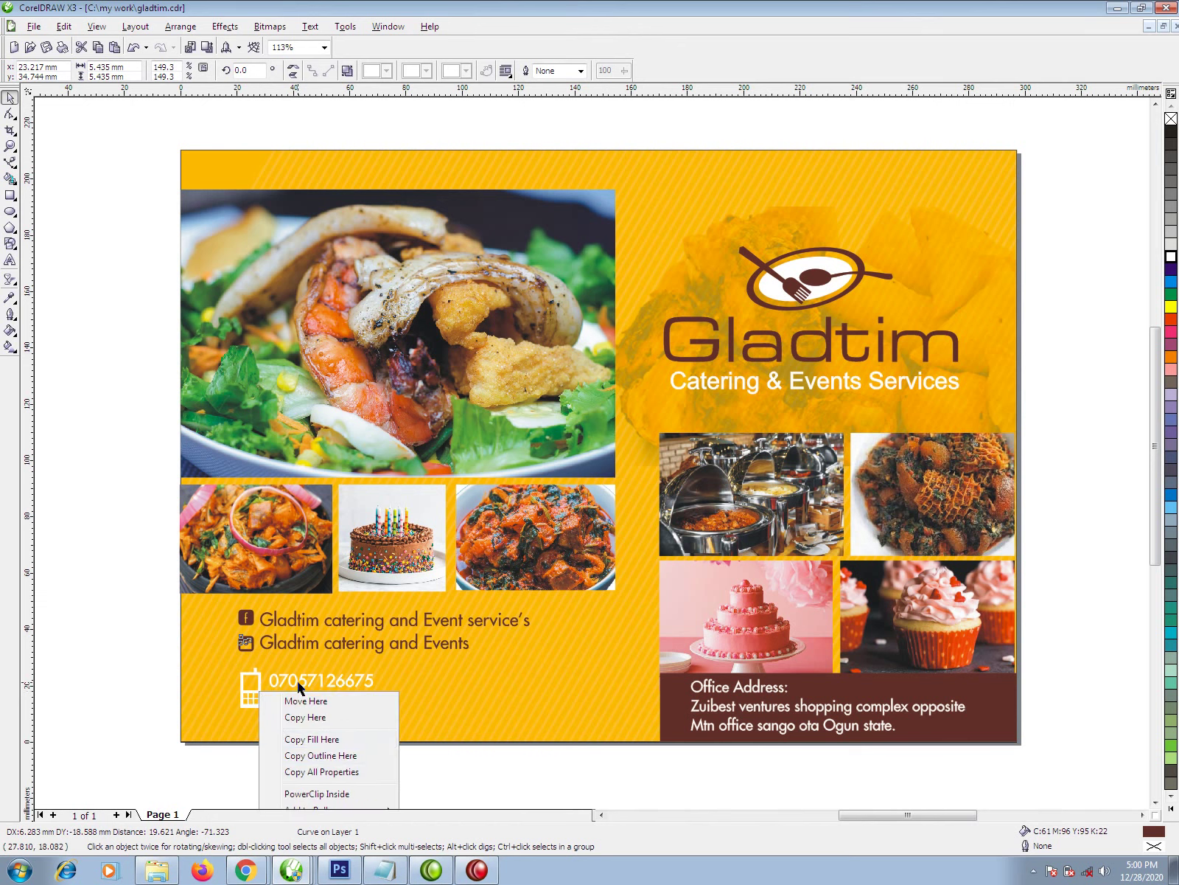
pyautogui.click(311, 738)
pyautogui.click(299, 683)
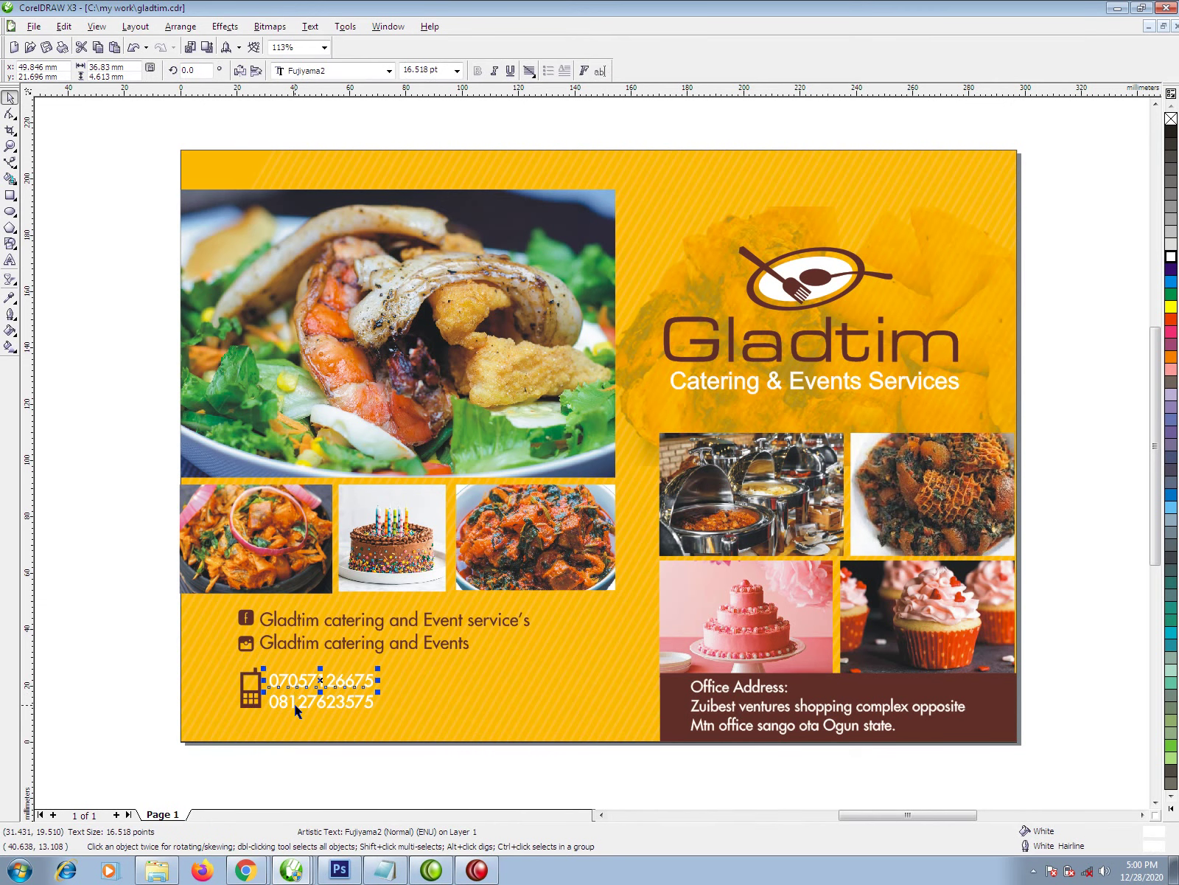
pyautogui.keyDown('shift'); pyautogui.click(295, 704); pyautogui.keyUp('shift')
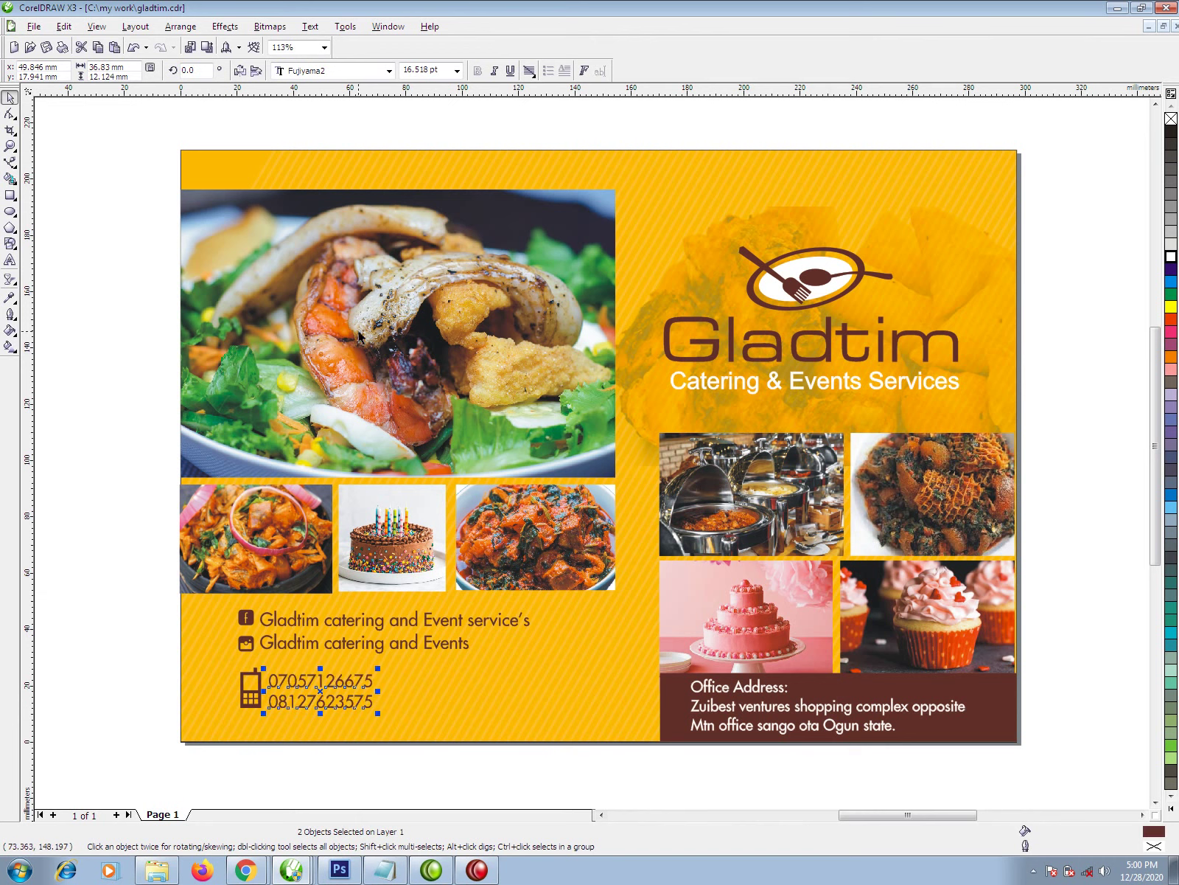
# Step: Draw a vertical bar about 2.9 by 103 mm along the large salad photo's right edge, filled white without an outline
pyautogui.click(10, 197)
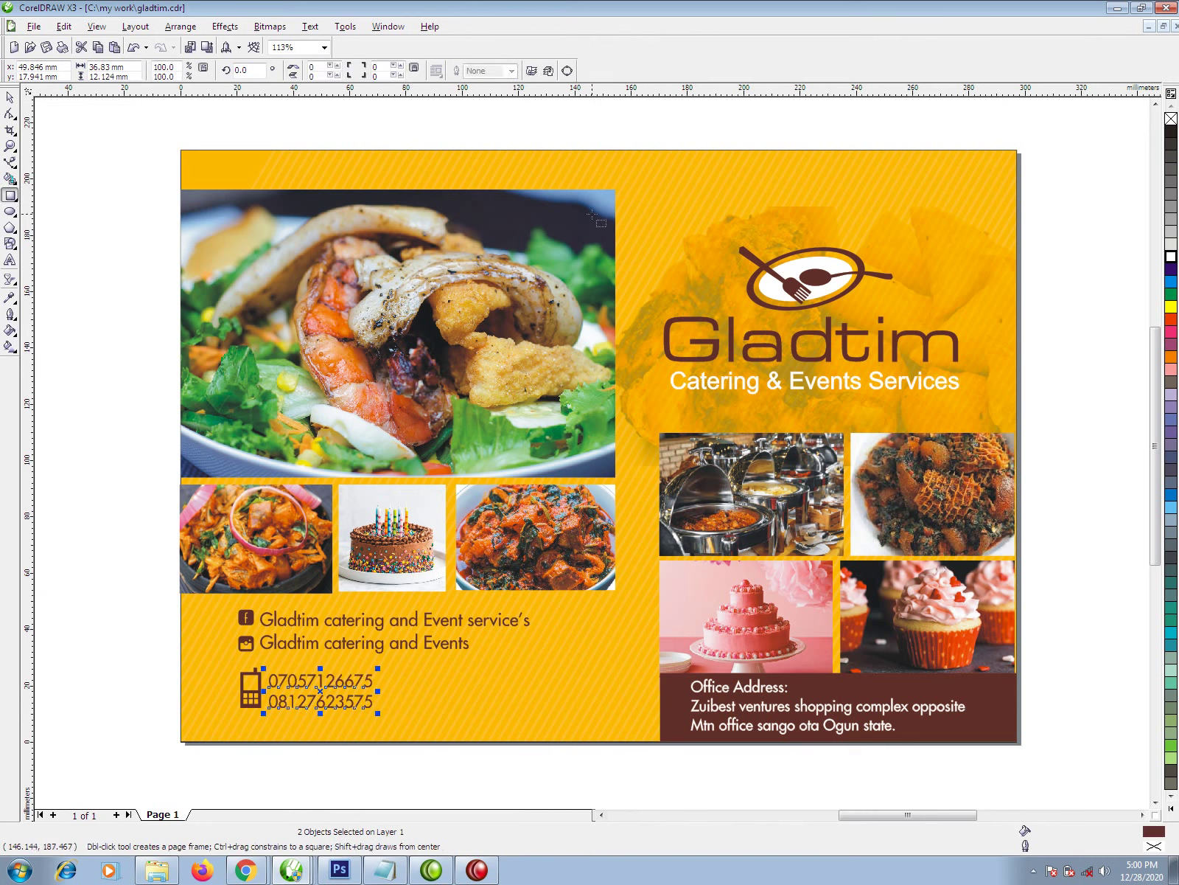
pyautogui.moveTo(612, 185); pyautogui.dragTo(619, 479)
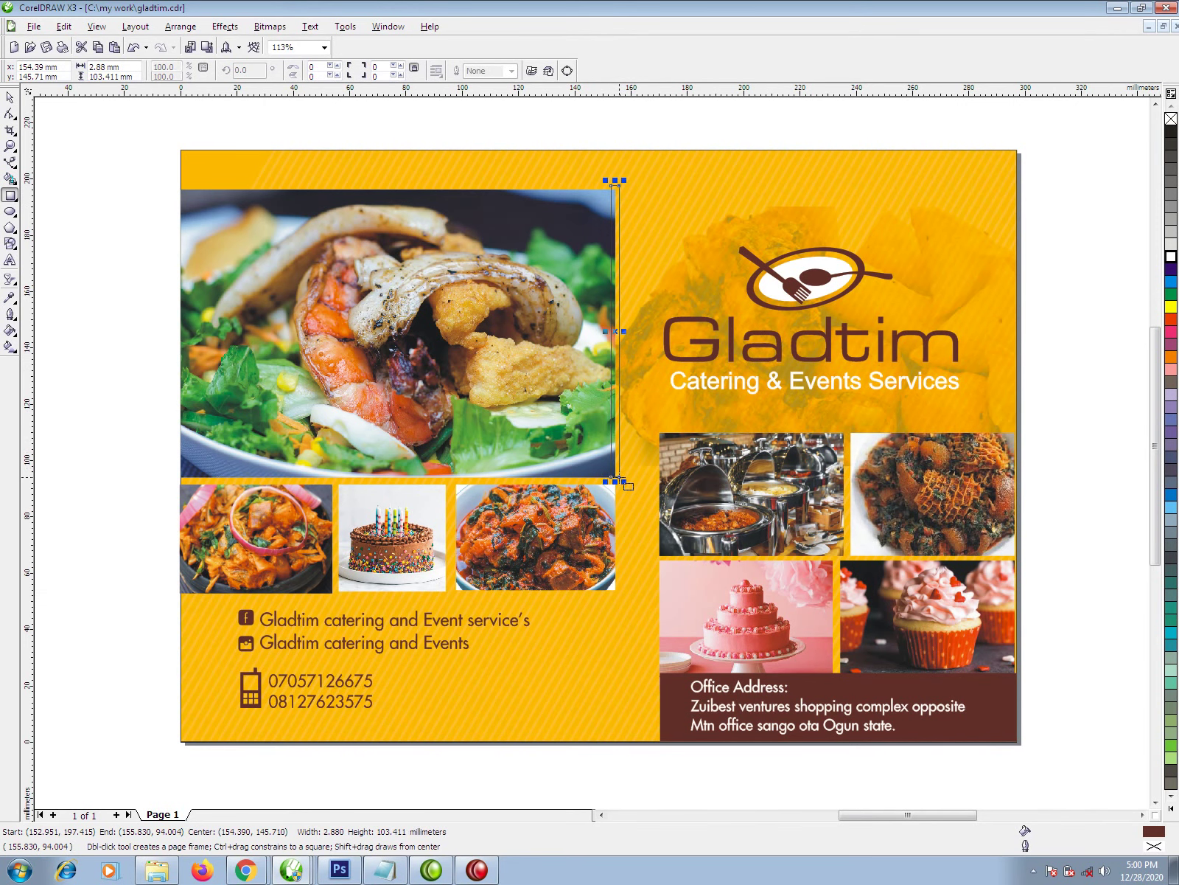
pyautogui.click(1171, 256)
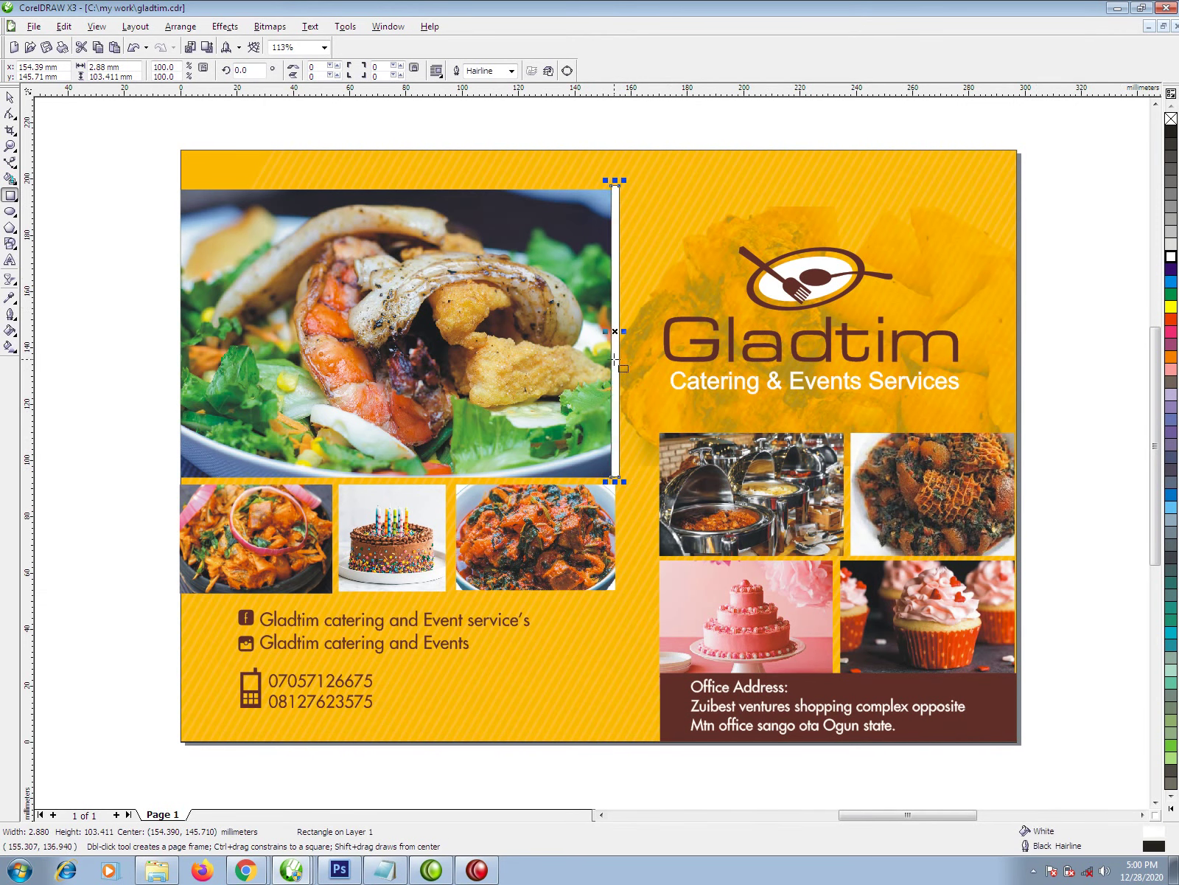
pyautogui.rightClick(1172, 118)
# Step: Extend the white bar upward to about 109 mm and make a copy of it rotated 90 degrees
pyautogui.press('space')
pyautogui.moveTo(616, 180); pyautogui.dragTo(576, 317)
pyautogui.click(619, 163)
pyautogui.rightClick(576, 317)
pyautogui.press('Escape')
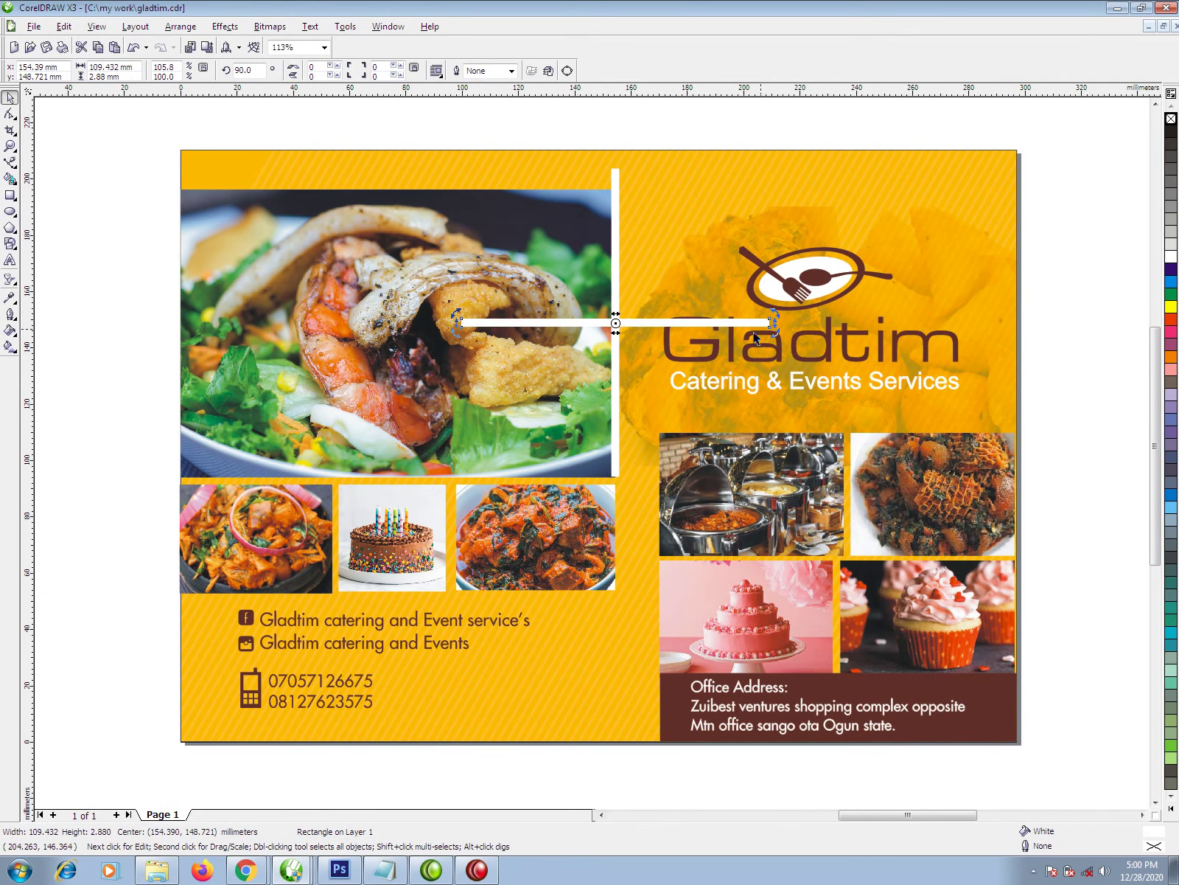
# Step: Copy the Gladtim lettering's dark brown properties onto the horizontal bar and move it to the large photo's top edge, crossing the white bar
pyautogui.moveTo(779, 350); pyautogui.dragTo(586, 328)
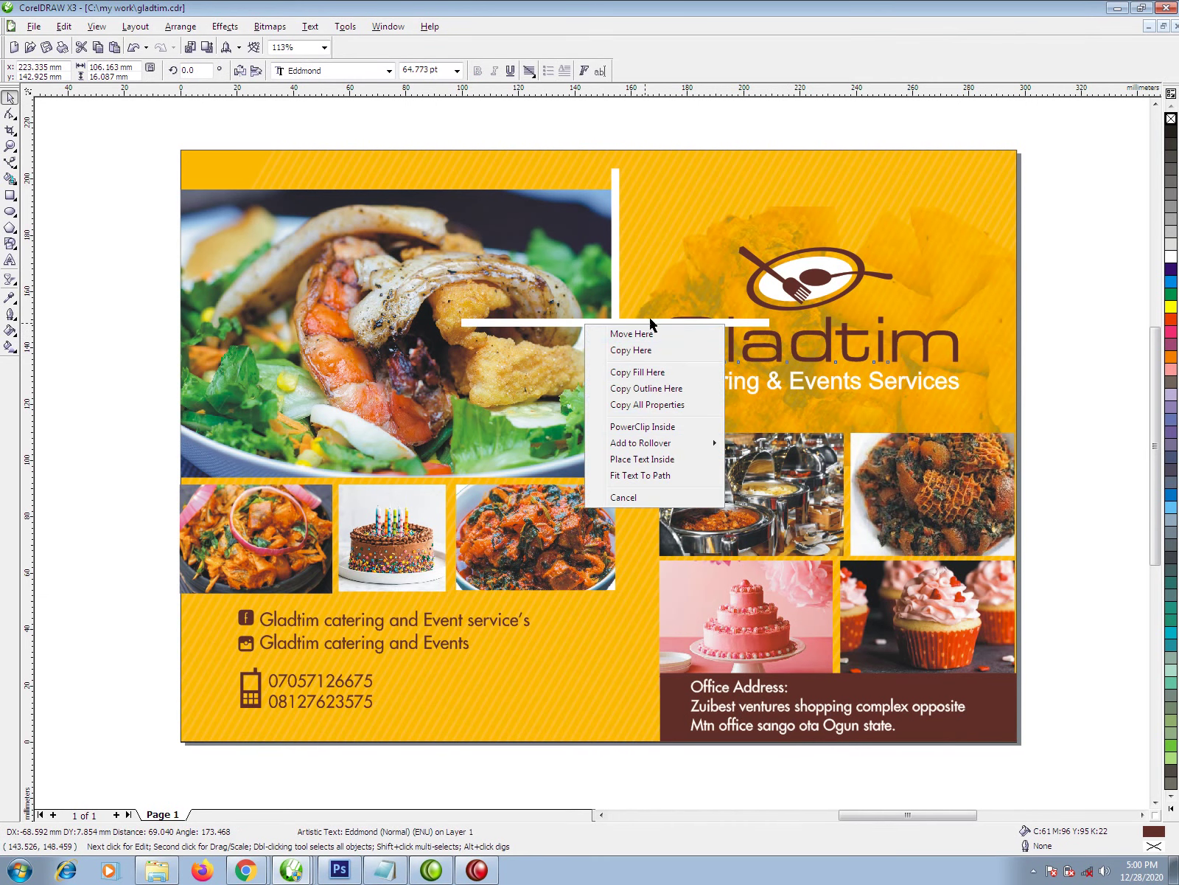
pyautogui.click(661, 406)
pyautogui.moveTo(679, 323); pyautogui.dragTo(539, 189)
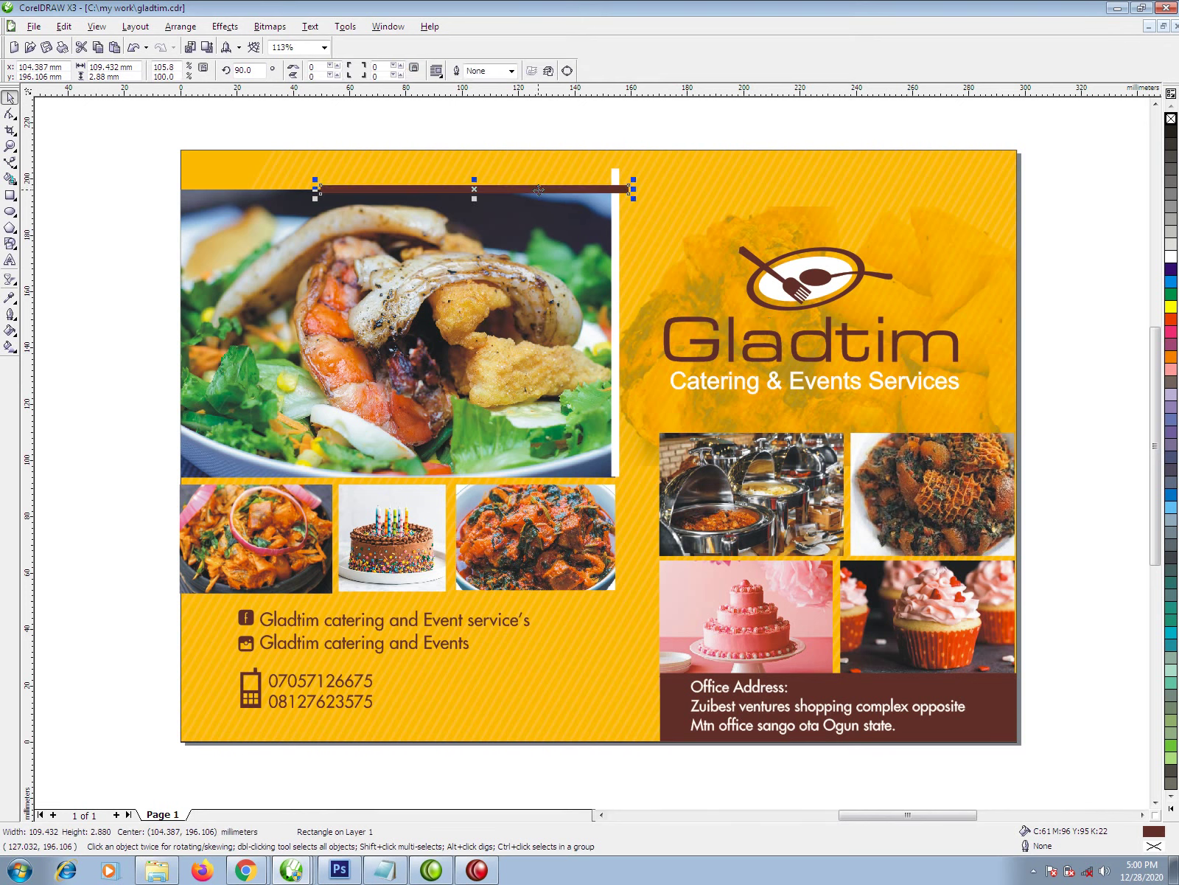
pyautogui.click(590, 124)
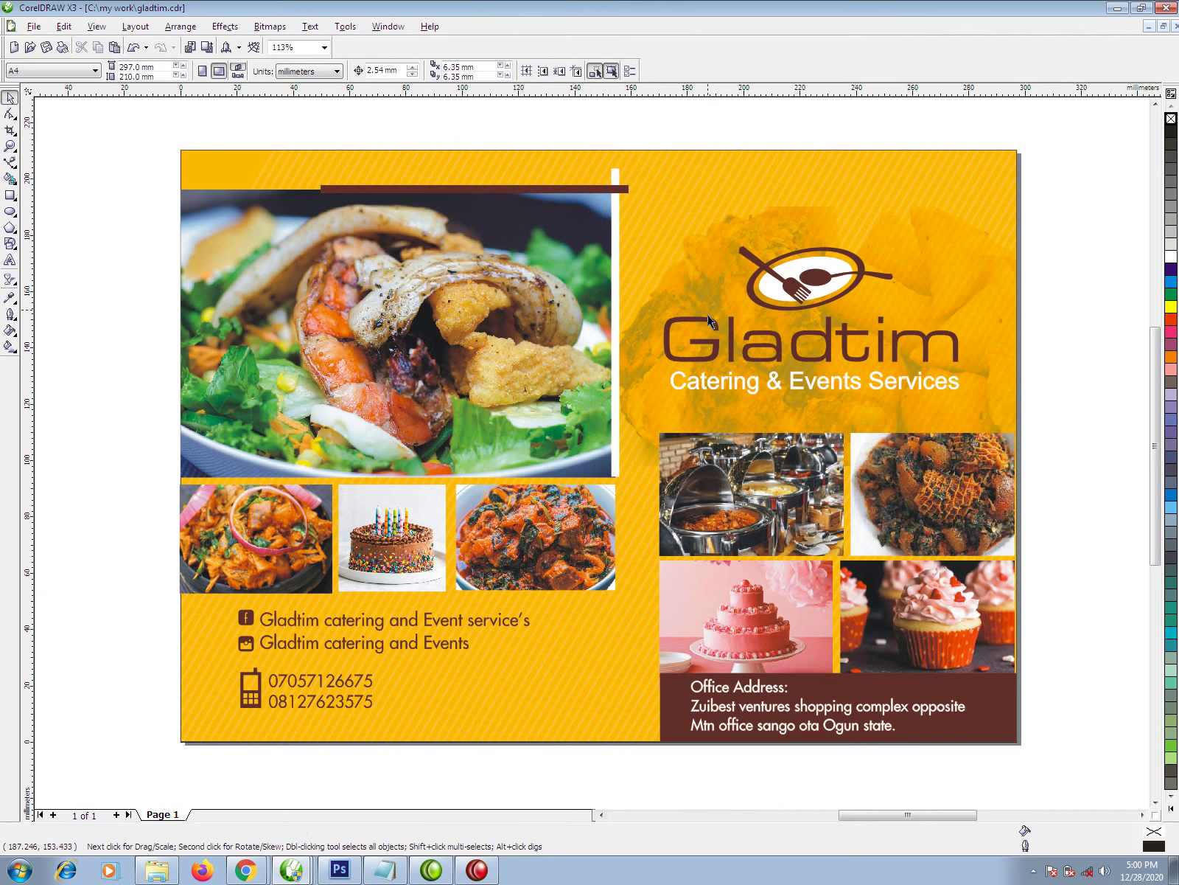
# Step: Shorten the vertical white bar slightly at its top end above the brown bar
pyautogui.click(613, 236)
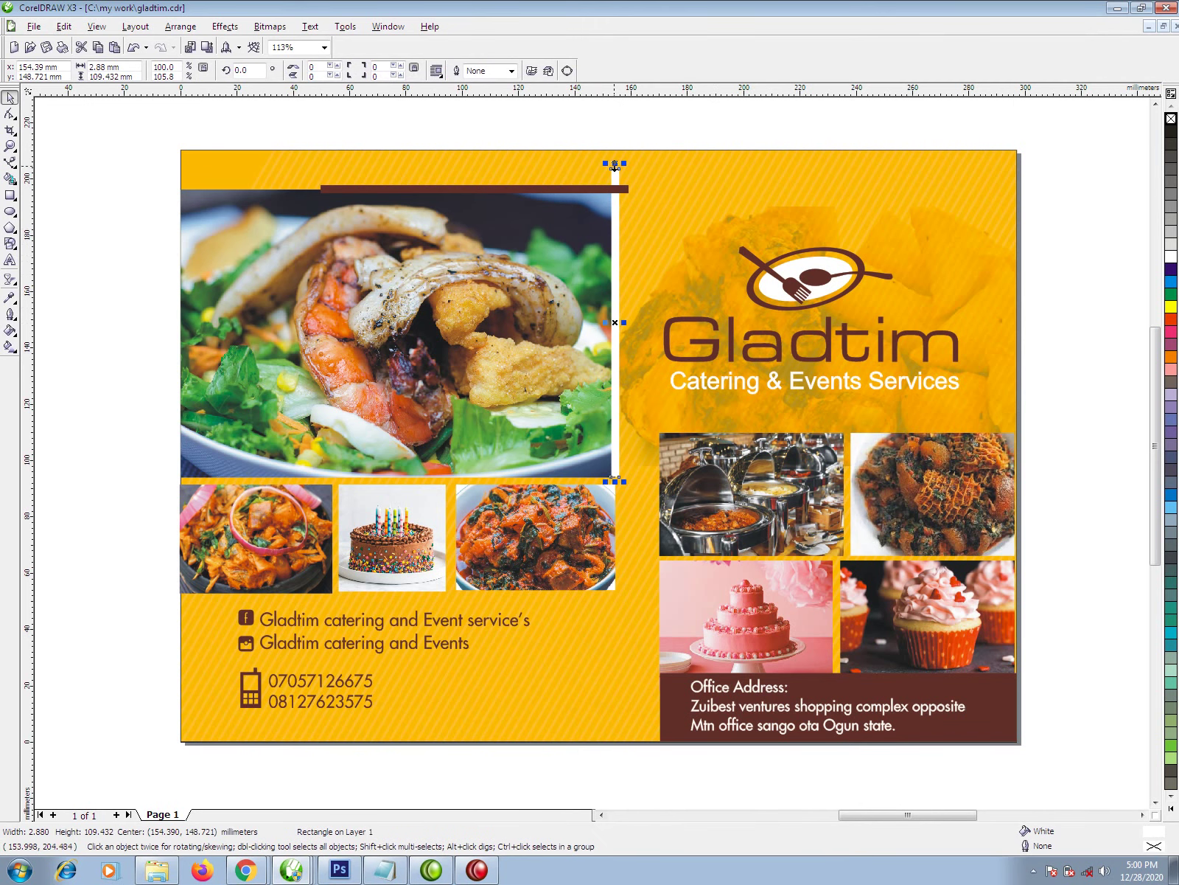
pyautogui.moveTo(615, 164); pyautogui.dragTo(615, 172)
pyautogui.click(629, 139)
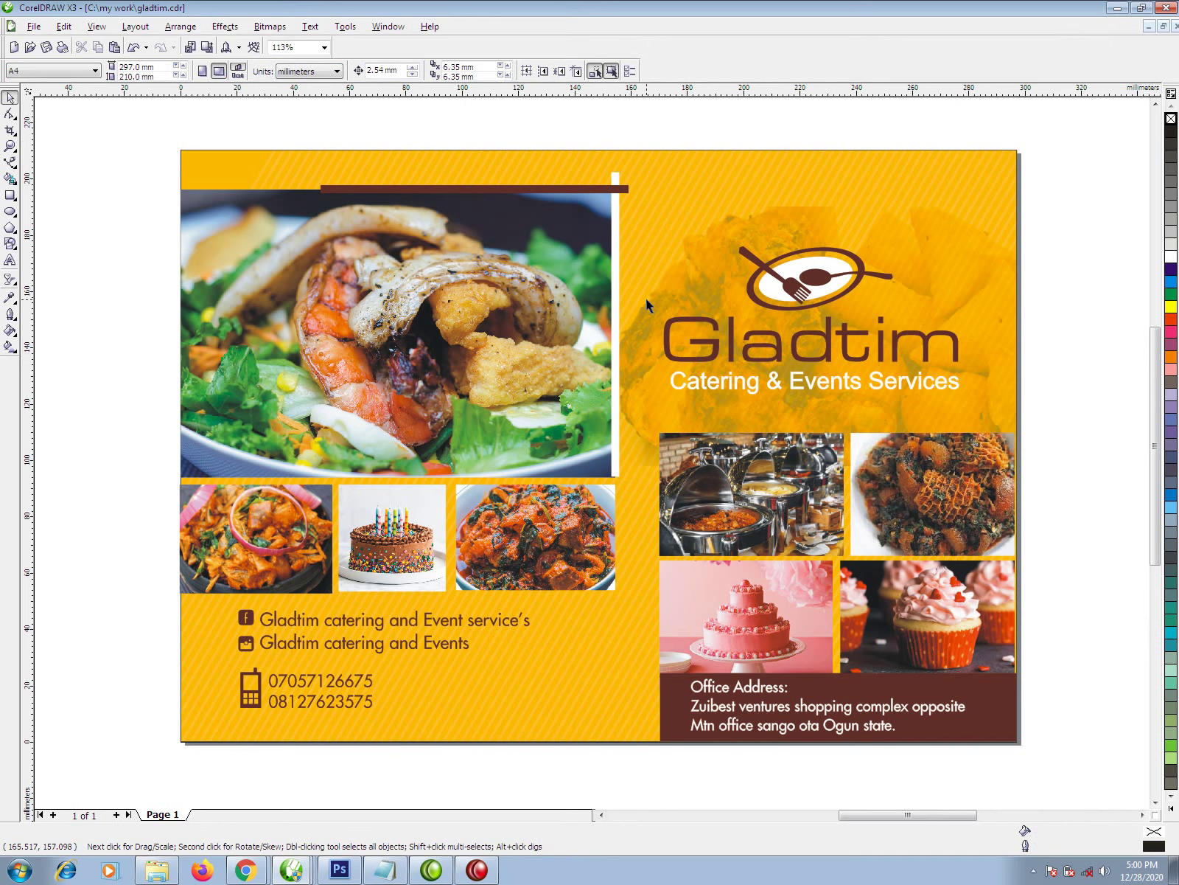